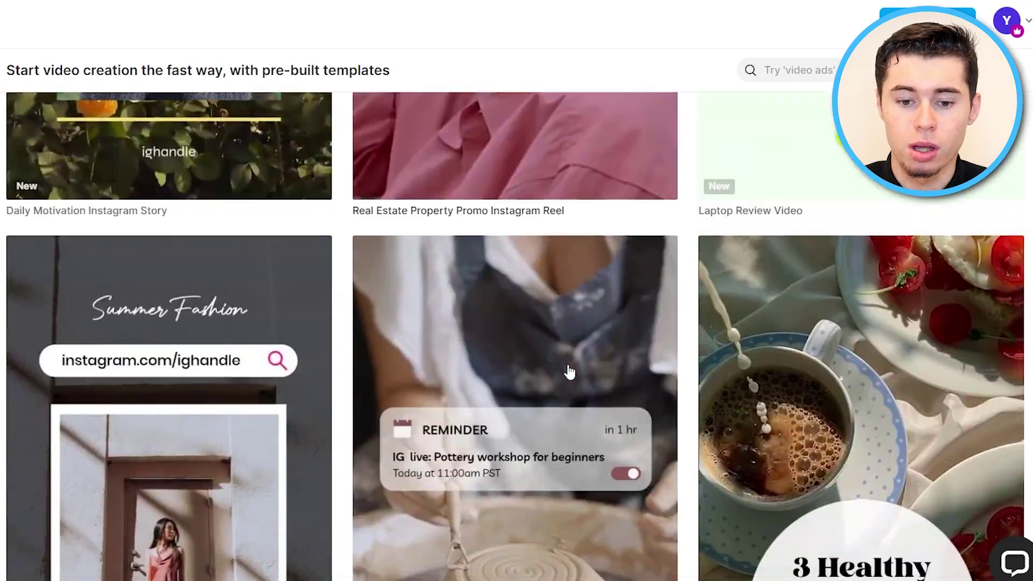
Filter the video templates by the Landscape aspect ratio.
scroll(558, 351, down, 20)
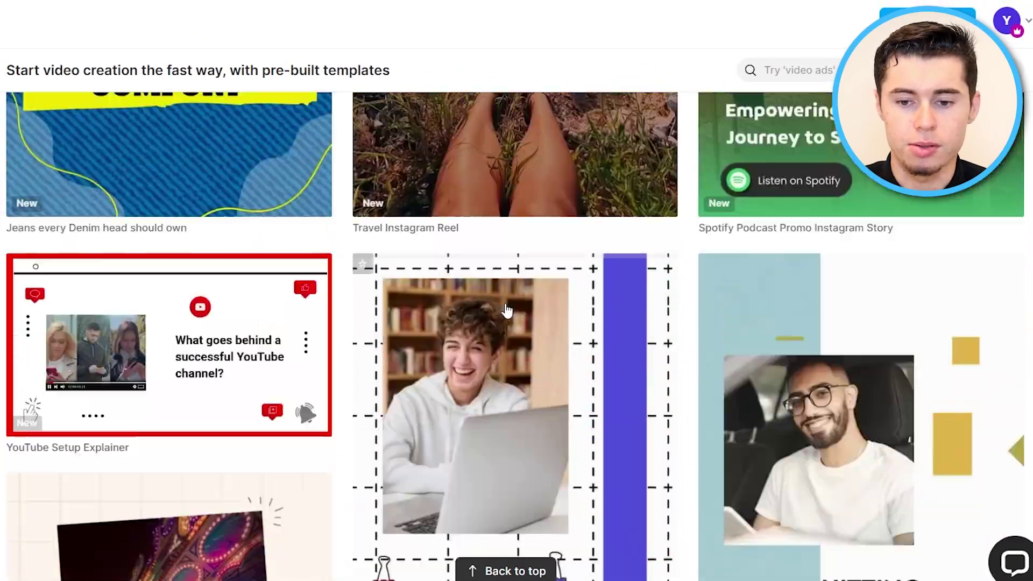
scroll(506, 311, down, 20)
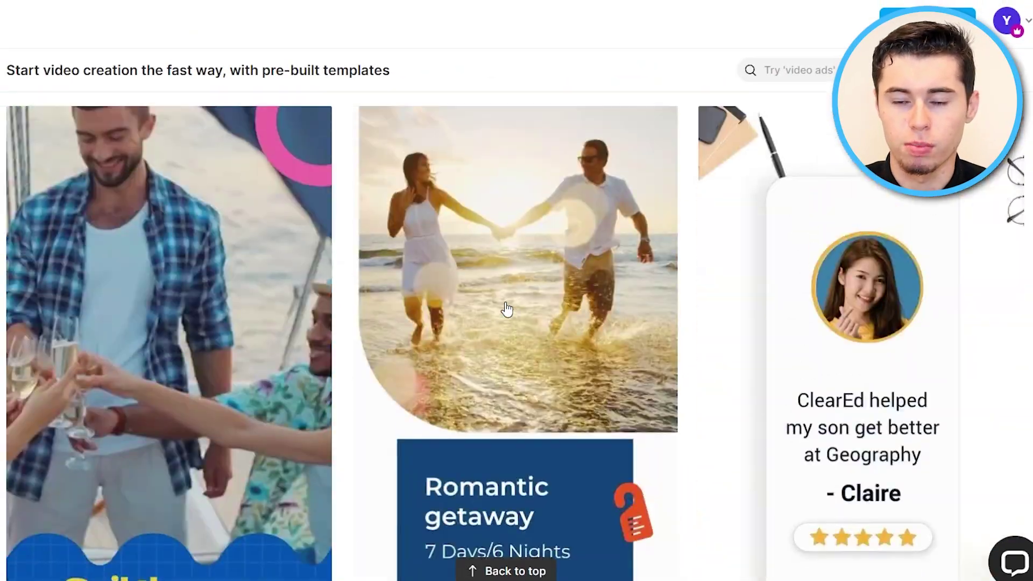
scroll(506, 310, down, 5)
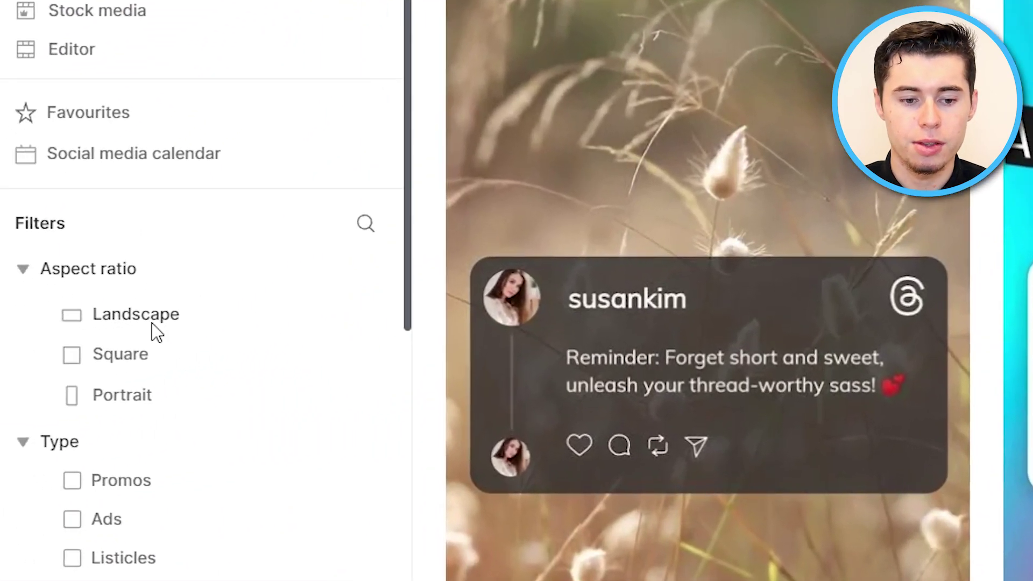
scroll(152, 325, down, 3)
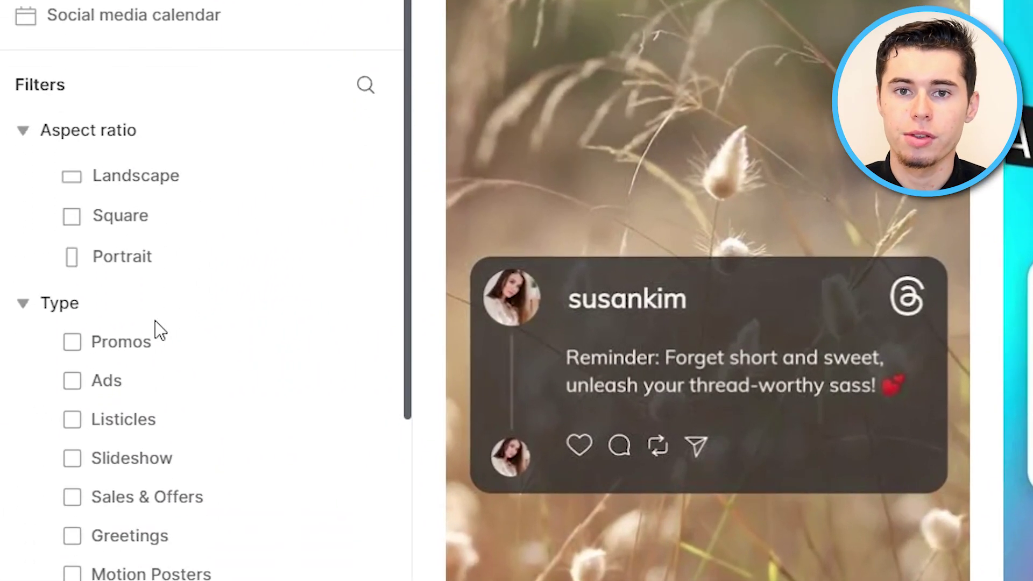
click(129, 190)
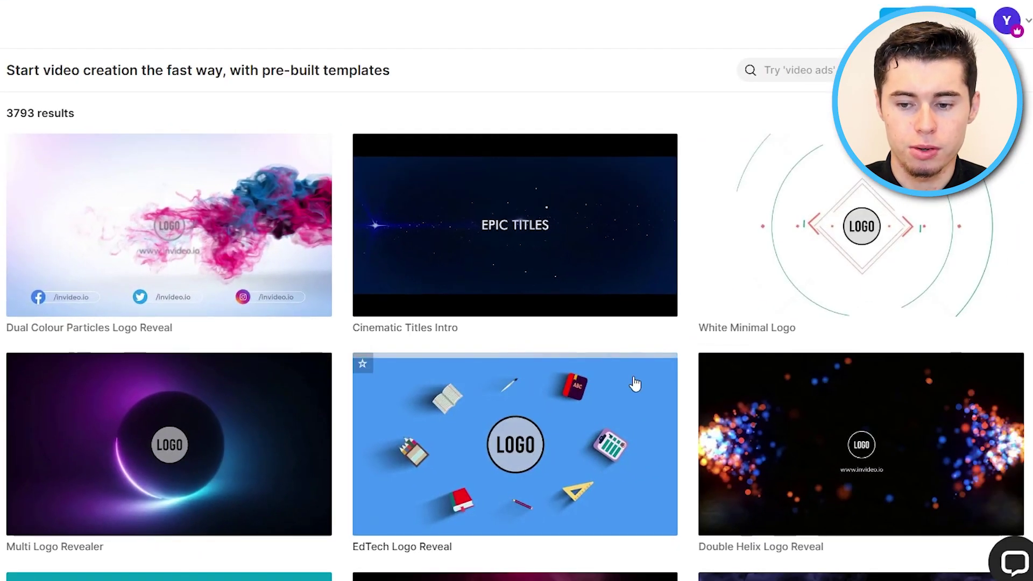
Look through the landscape templates and switch the aspect ratio filter from Landscape to Portrait.
scroll(630, 394, down, 5)
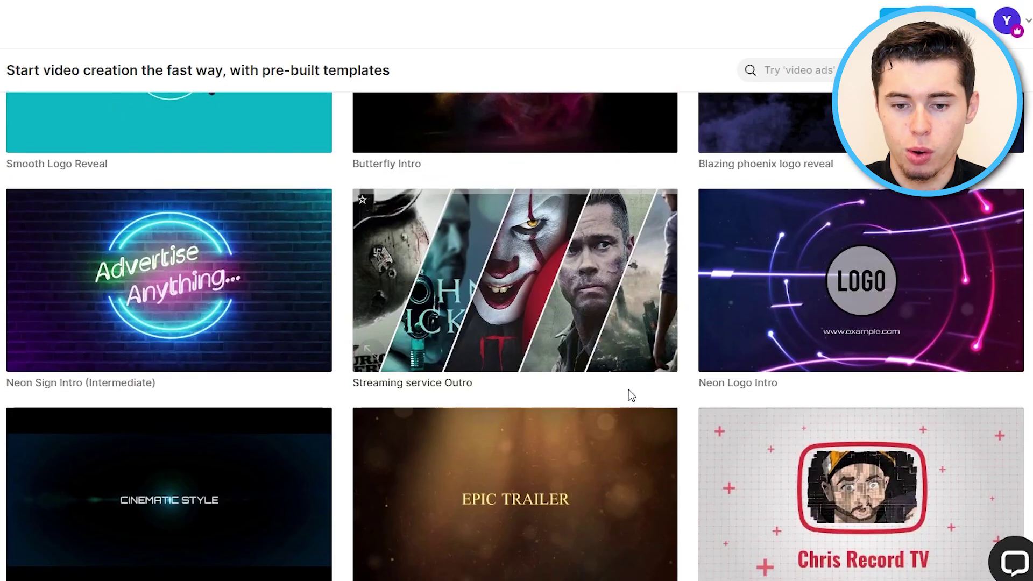
scroll(628, 398, down, 10)
scroll(514, 404, down, 15)
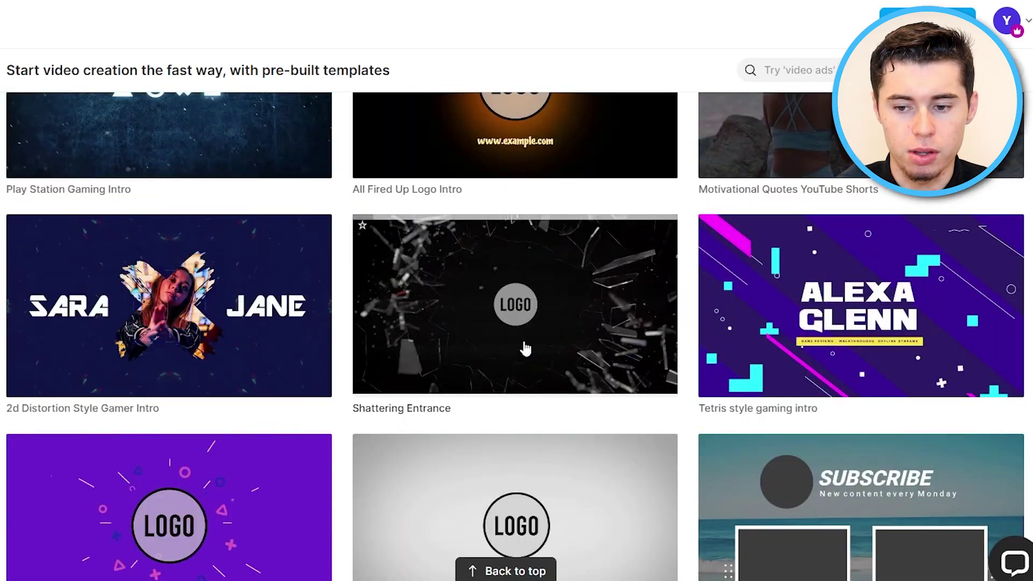
scroll(525, 348, up, 15)
scroll(525, 349, up, 15)
scroll(524, 349, up, 2)
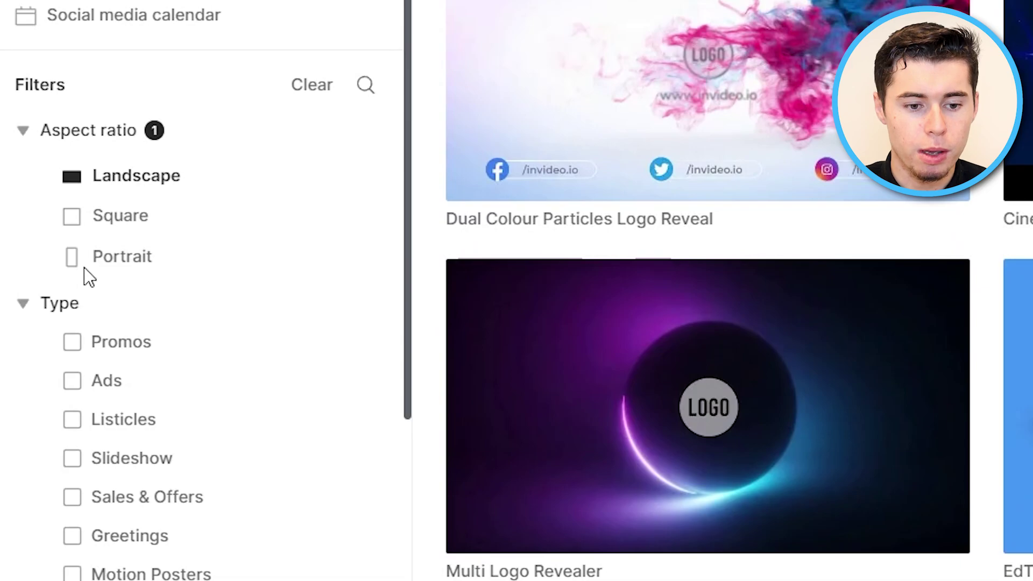
click(91, 258)
click(99, 177)
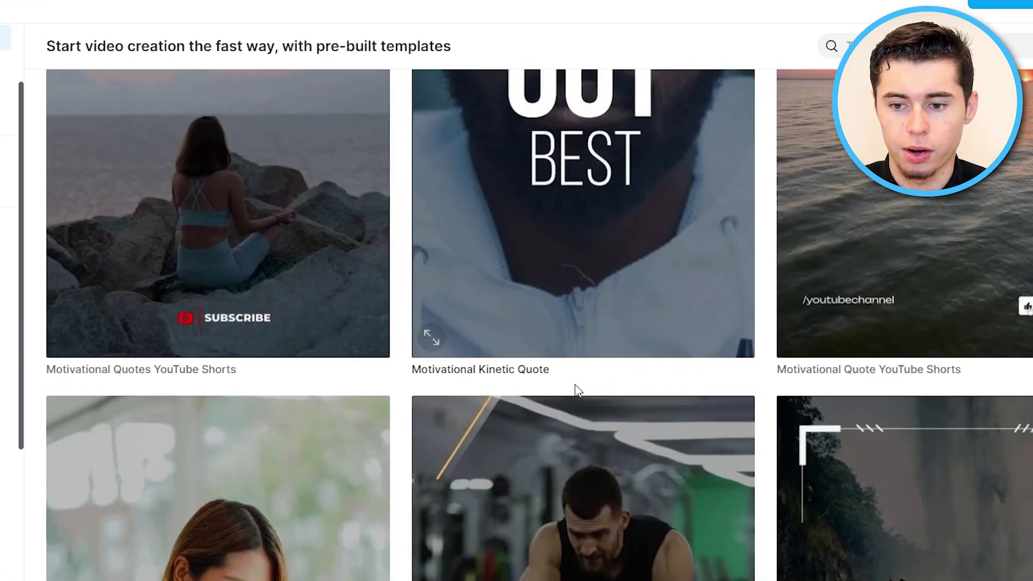
Expand the full Type and Industry filter lists and examine the available options.
scroll(668, 382, down, 10)
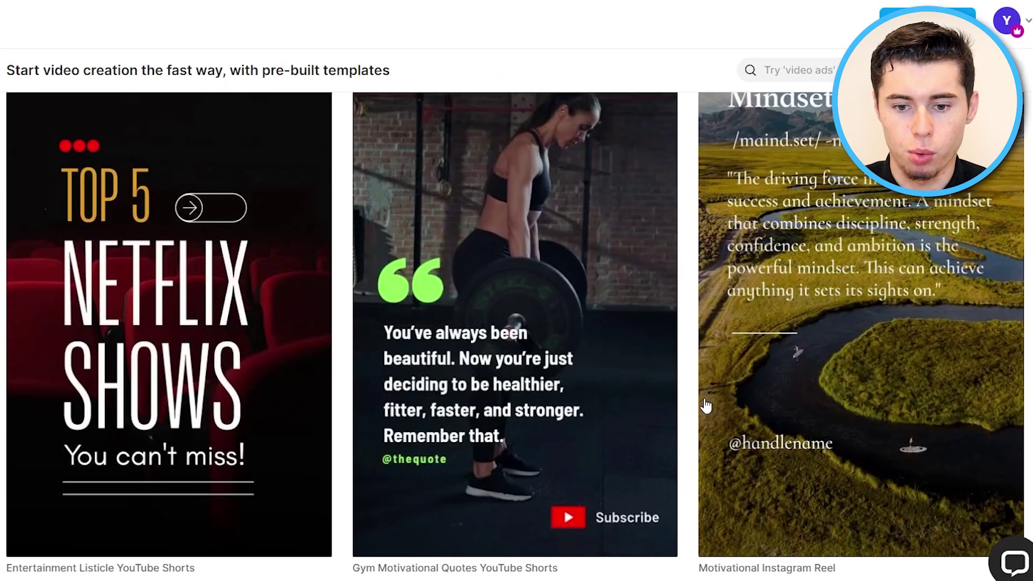
scroll(668, 382, down, 10)
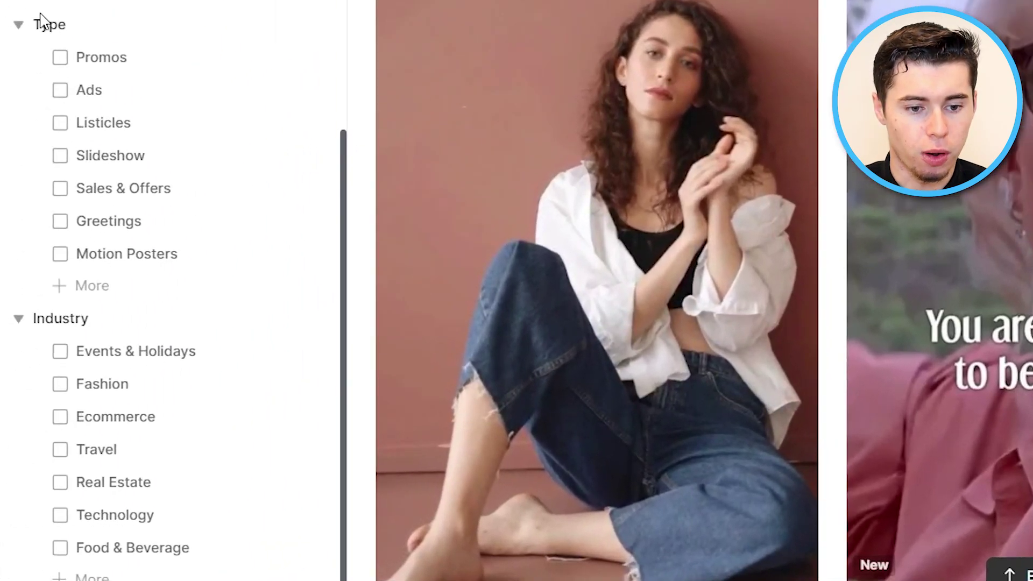
click(82, 288)
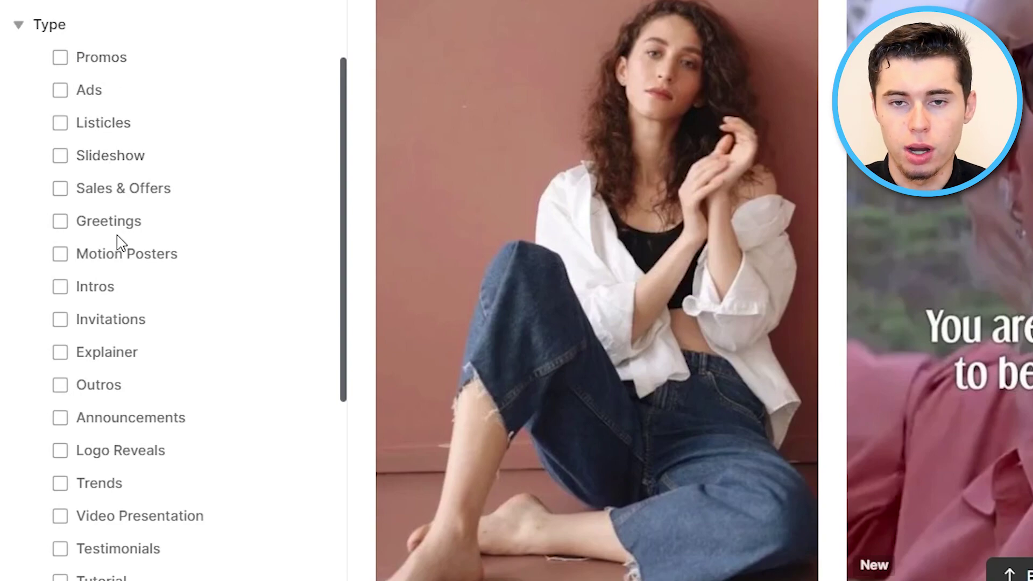
scroll(151, 328, down, 7)
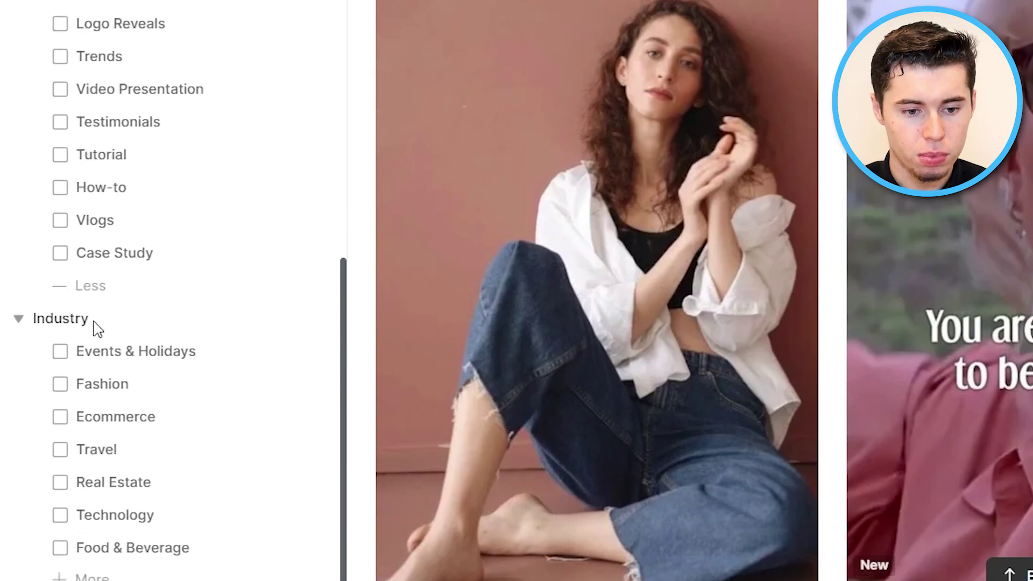
scroll(118, 516, down, 8)
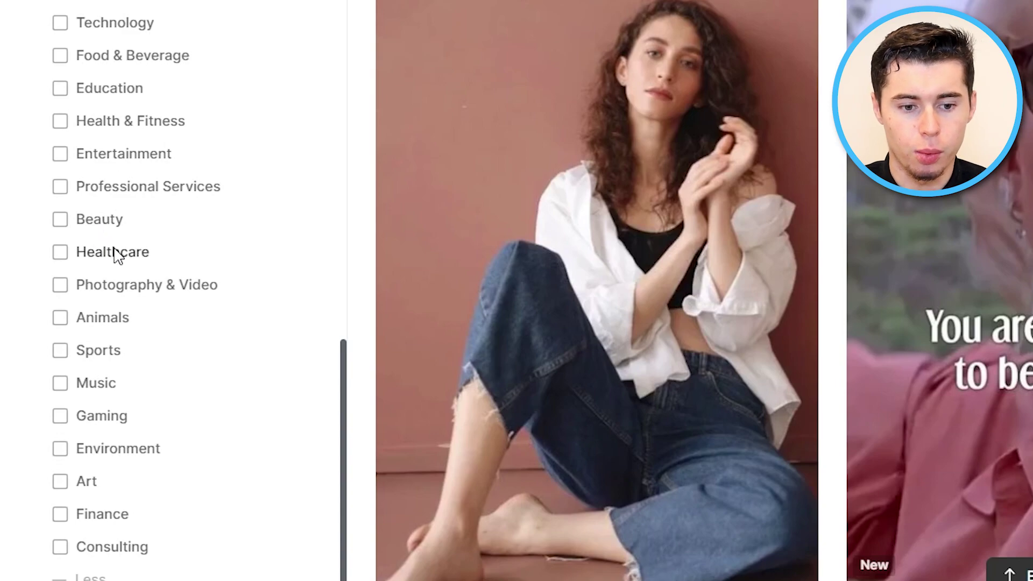
scroll(132, 226, up, 4)
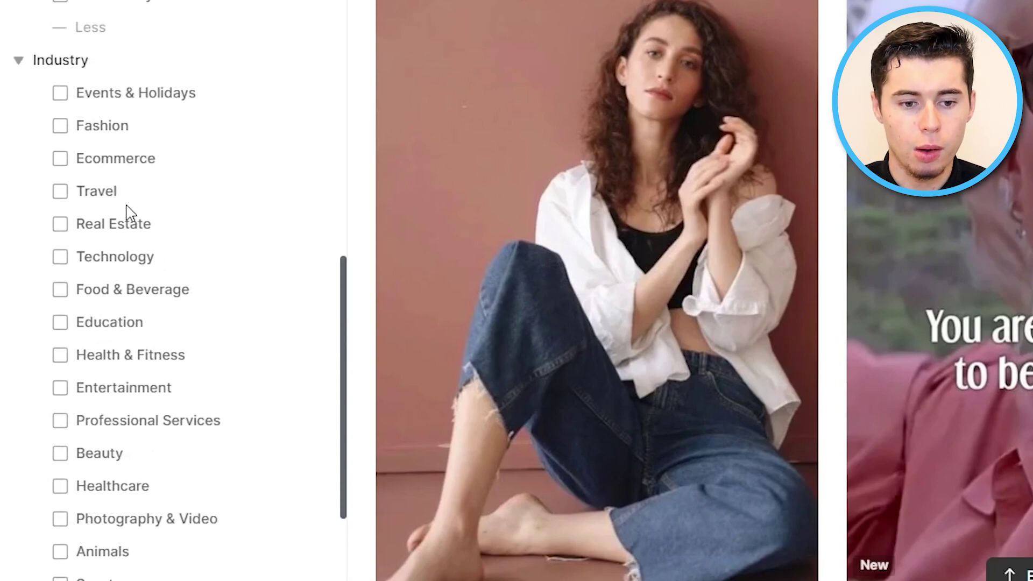
scroll(138, 291, down, 4)
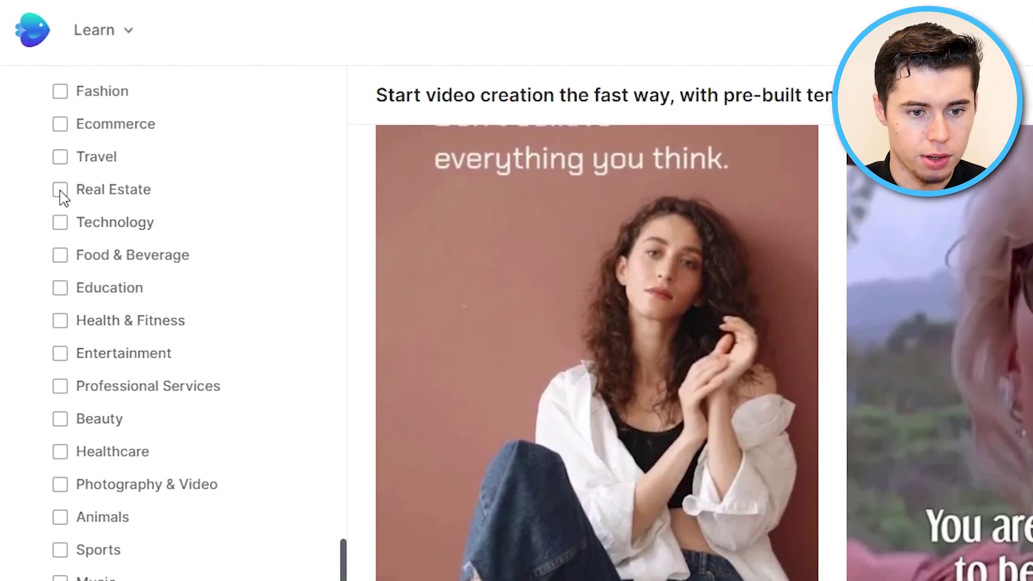
Filter the templates by the Real Estate industry and switch the aspect ratio from Portrait to Landscape.
click(60, 191)
scroll(129, 425, up, 16)
scroll(136, 423, up, 5)
click(76, 486)
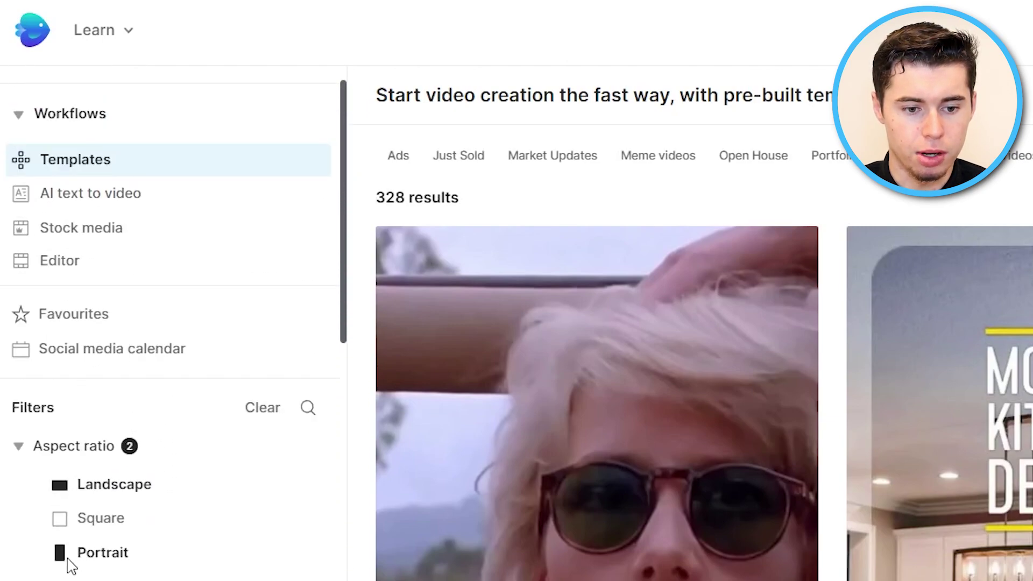
click(67, 557)
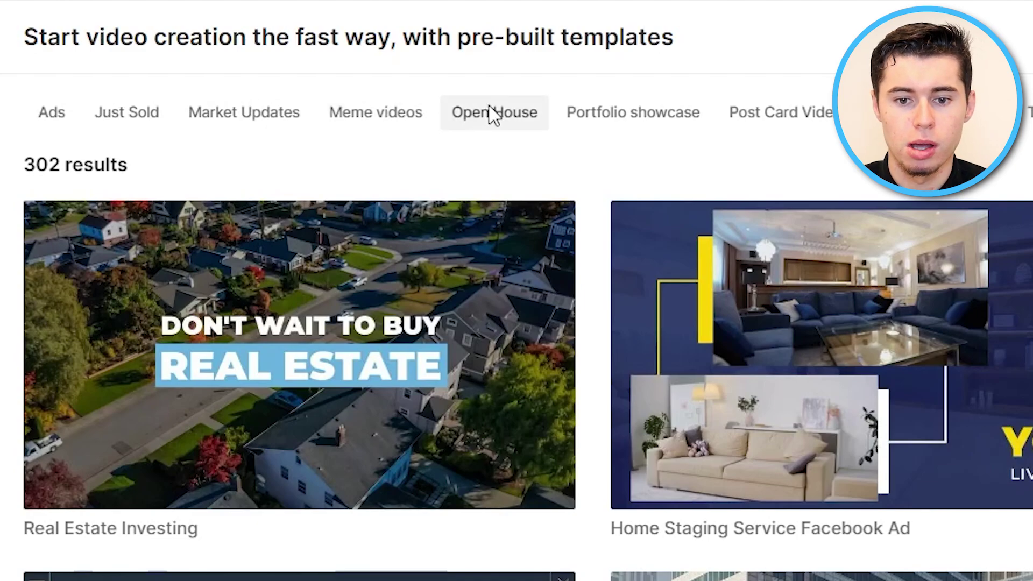
Narrow the real estate templates to the Open House category and open the House Sale Listing template preview.
click(498, 116)
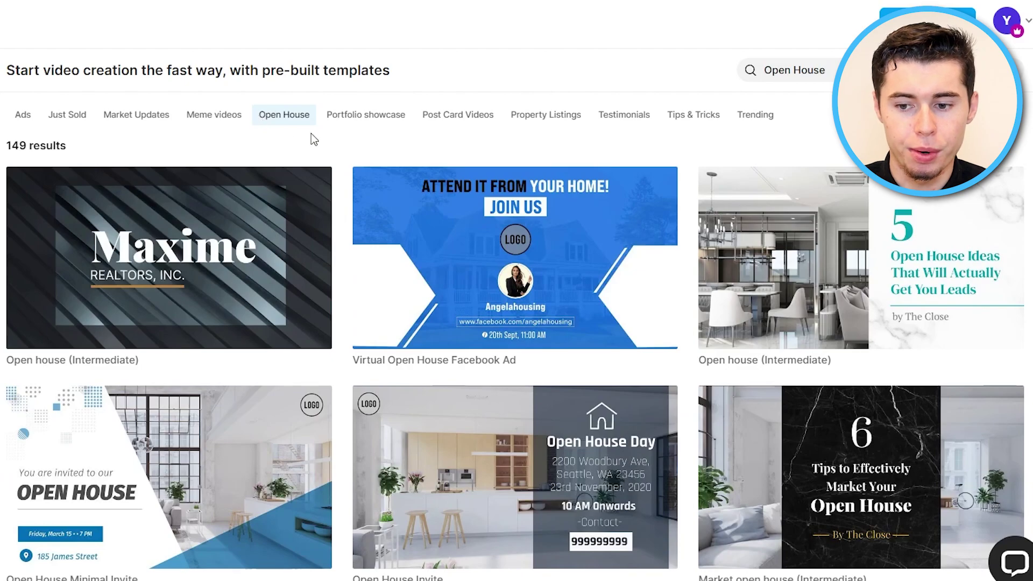
scroll(685, 312, down, 10)
scroll(685, 321, down, 10)
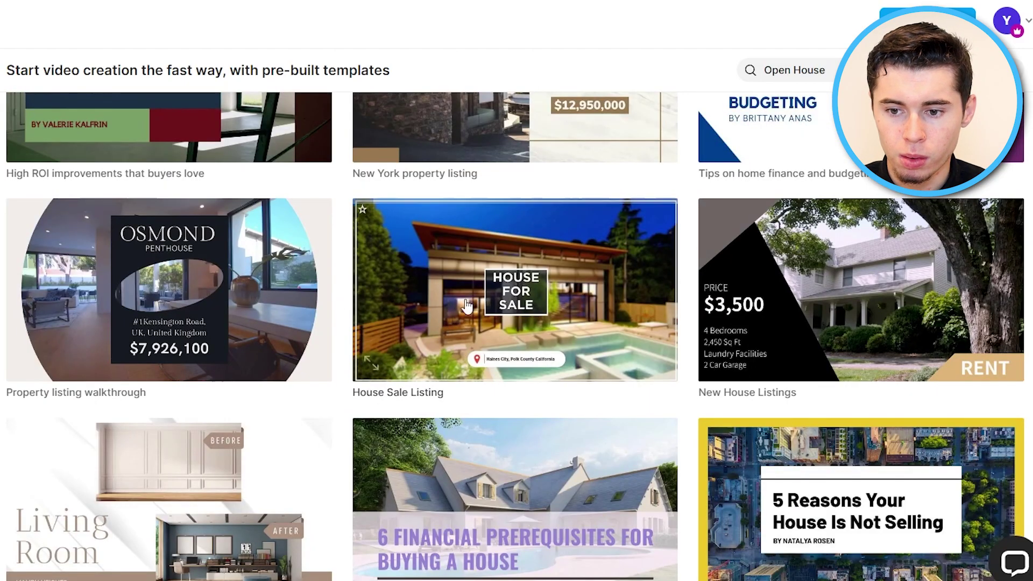
click(511, 275)
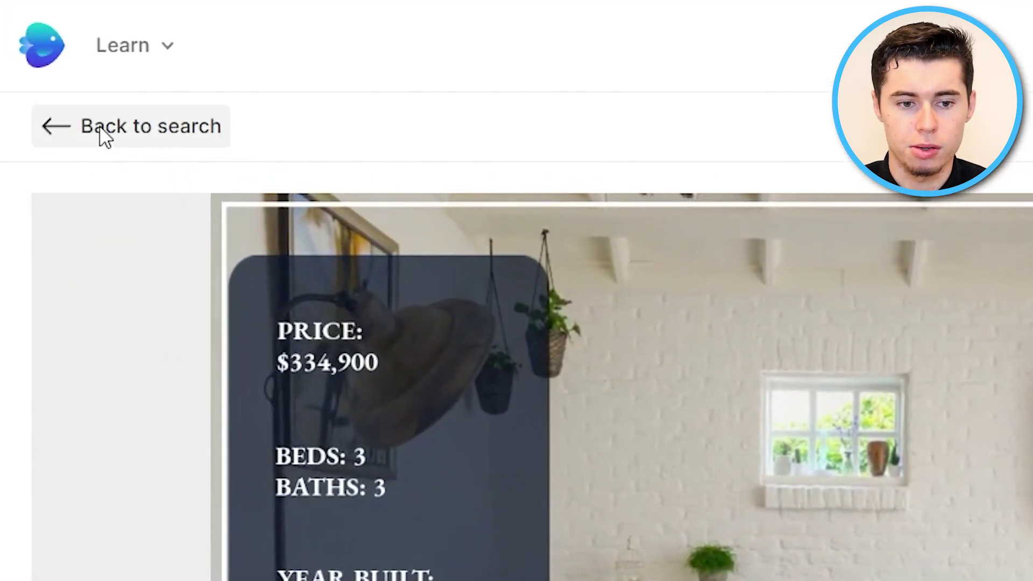
Return to the Open House template results and clear all applied filters.
click(105, 137)
scroll(662, 427, down, 10)
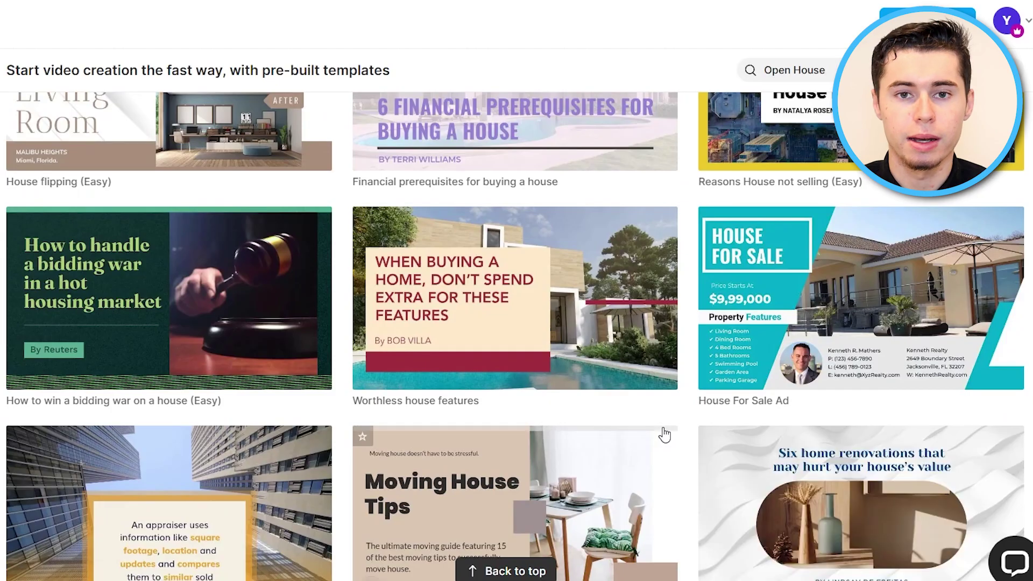
scroll(662, 429, down, 5)
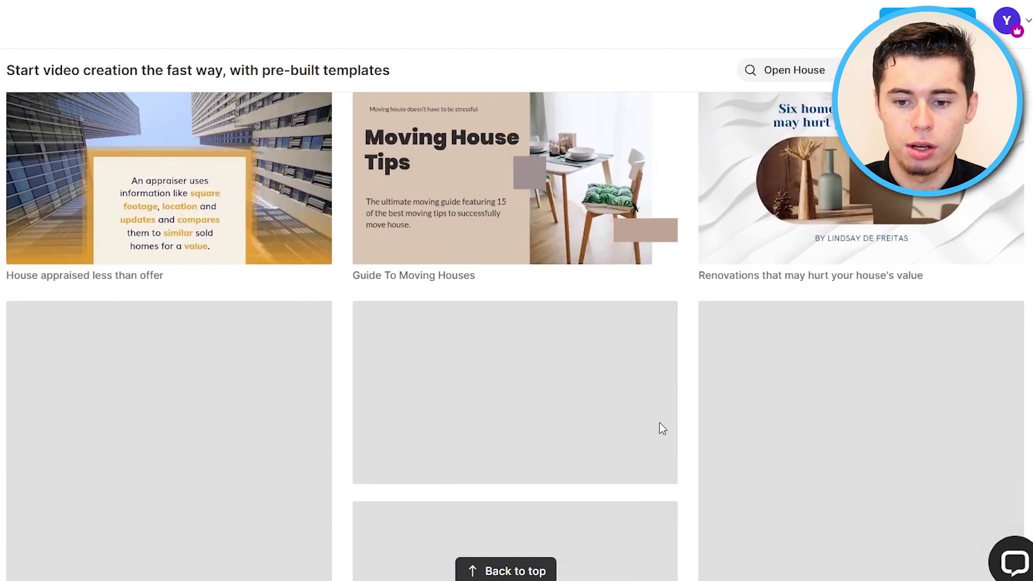
scroll(603, 280, up, 10)
scroll(632, 357, up, 15)
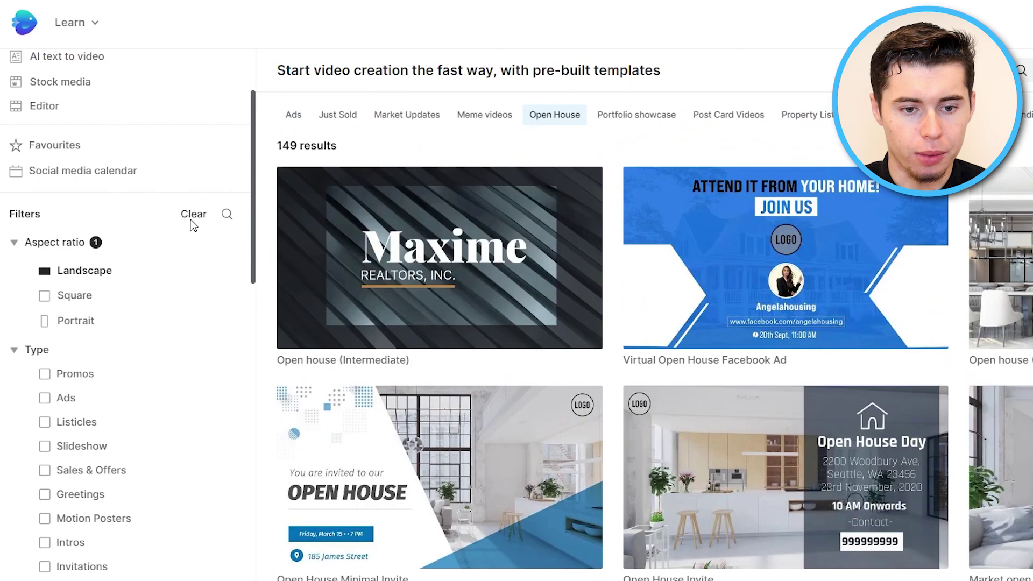
click(191, 215)
Replace the Open House search term with "real estate" in the template search.
scroll(205, 340, down, 7)
scroll(205, 340, down, 8)
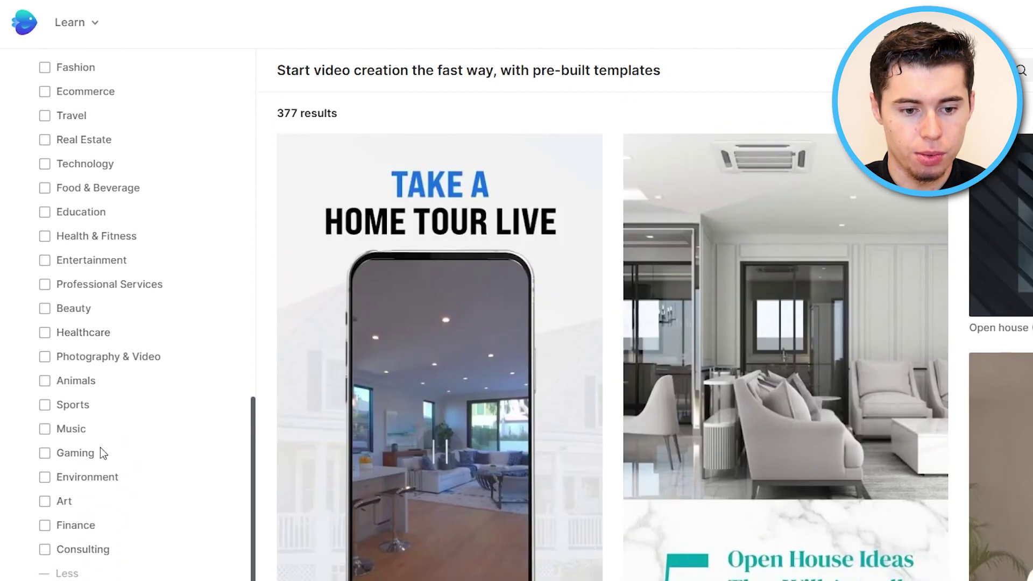
scroll(166, 355, up, 8)
scroll(105, 473, down, 8)
scroll(101, 431, up, 1)
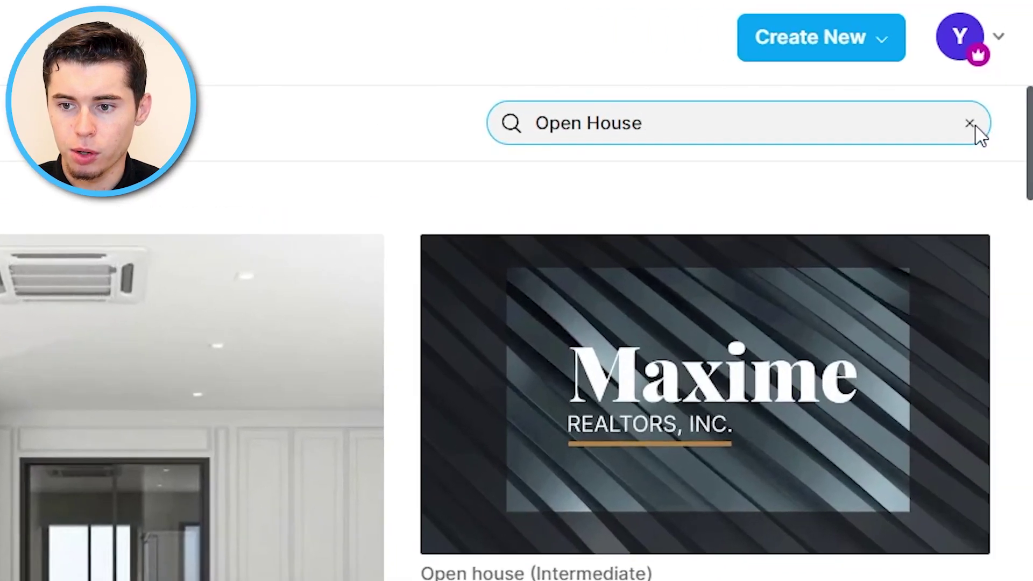
click(970, 124)
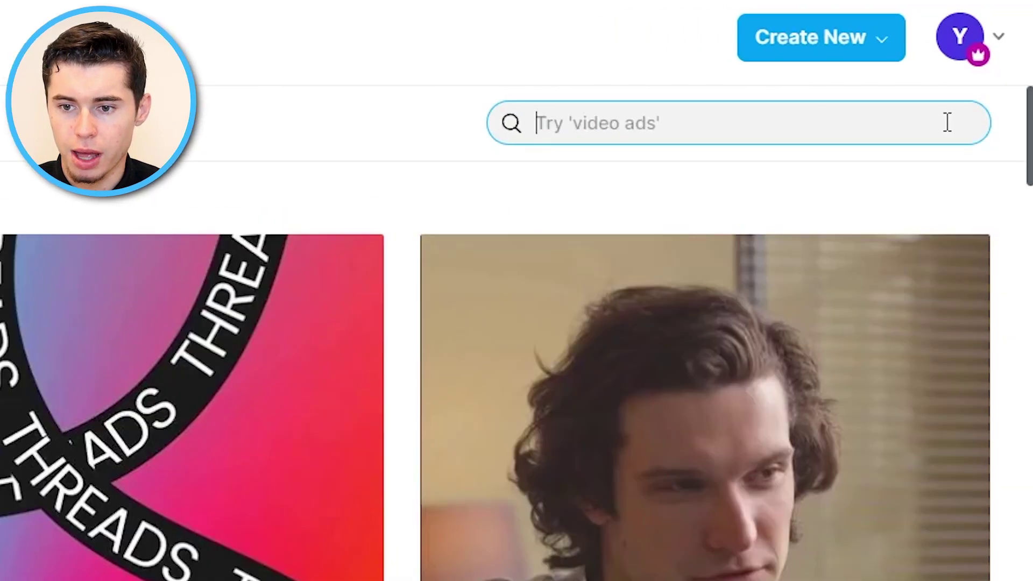
text(real estate)
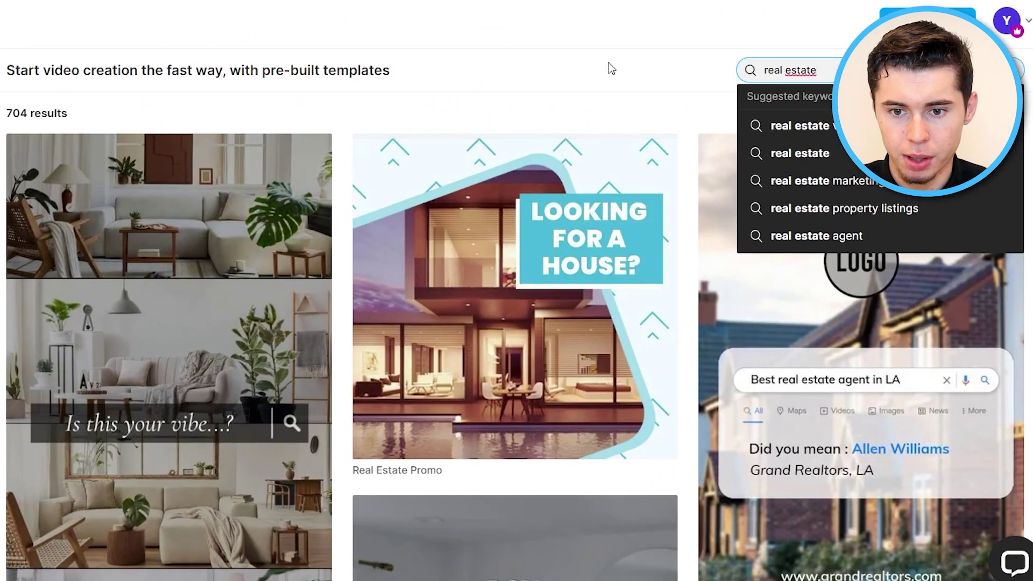
click(263, 110)
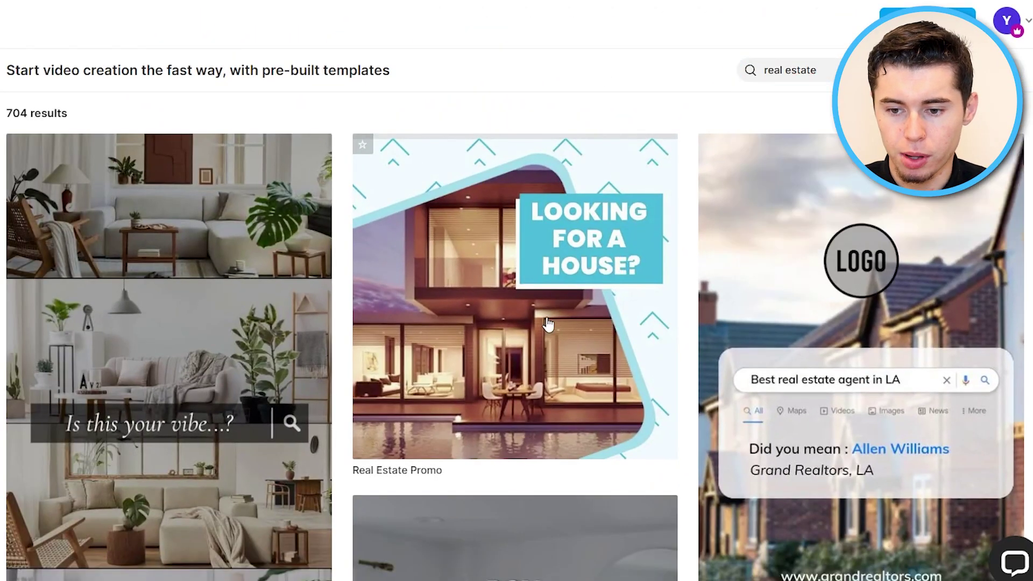
Look through the real estate templates for a suitable video design, including Real Estate Investing.
scroll(742, 375, down, 5)
scroll(883, 225, up, 3)
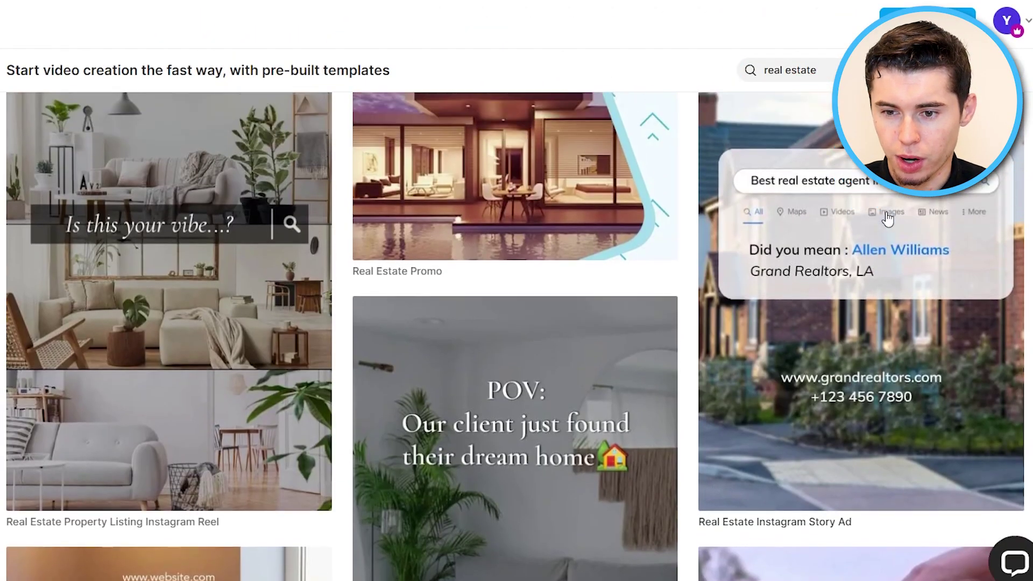
scroll(876, 448, down, 5)
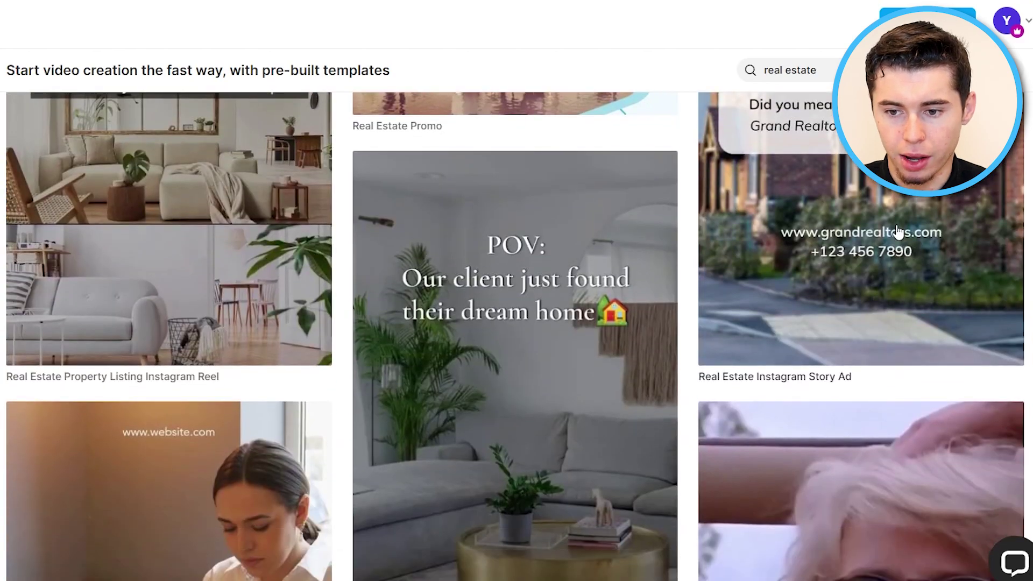
scroll(907, 269, down, 13)
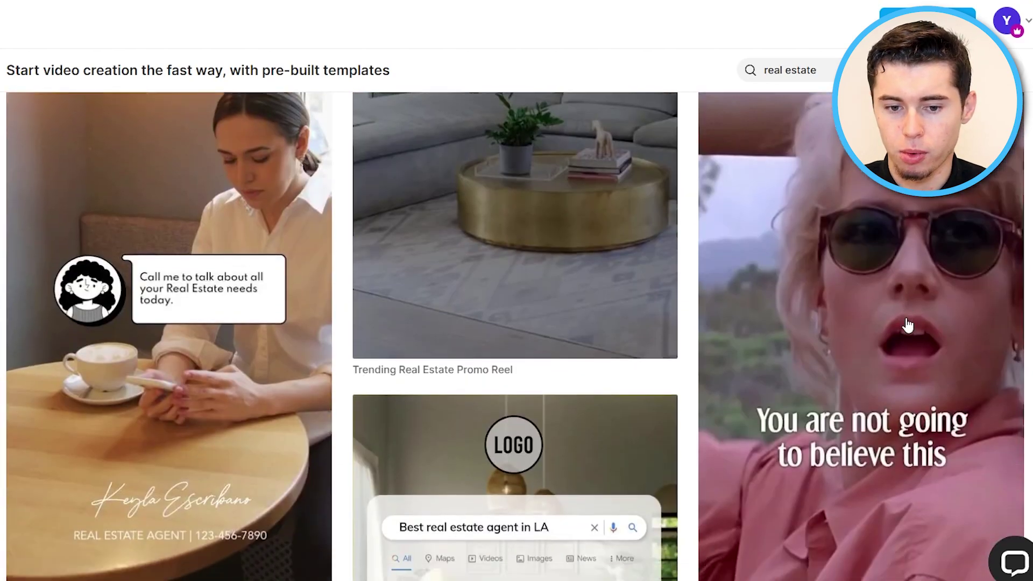
scroll(235, 214, down, 5)
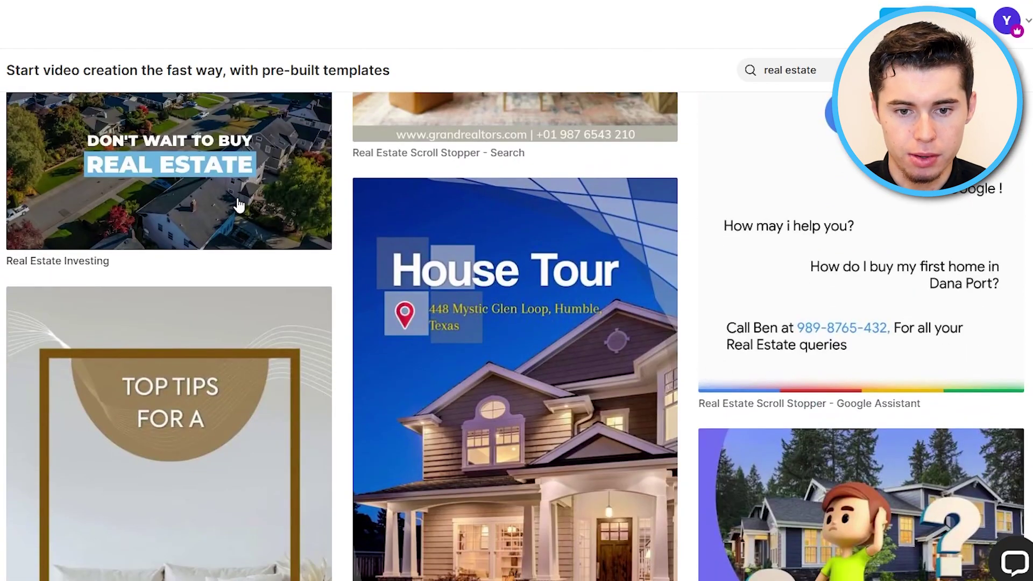
scroll(218, 360, up, 3)
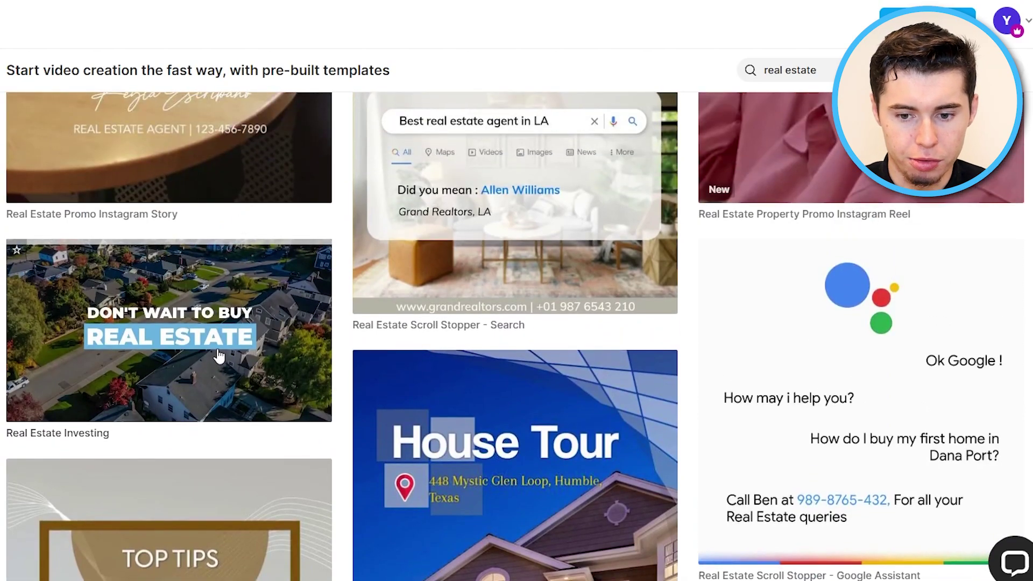
scroll(218, 355, down, 9)
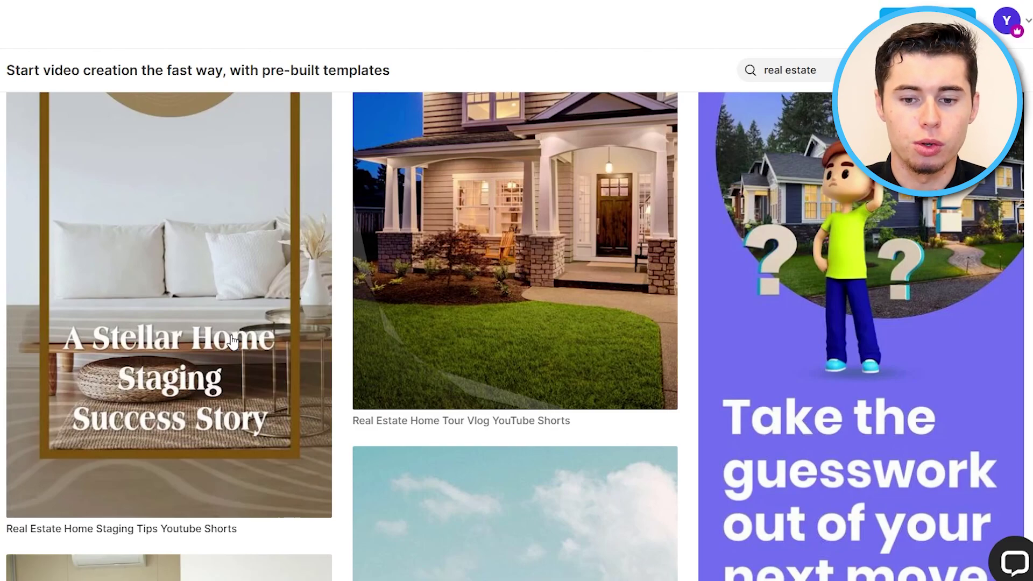
Choose the Real Estate Instagram Story Ad template from the real estate results and start using it in Portrait (9:16) format.
scroll(375, 269, down, 10)
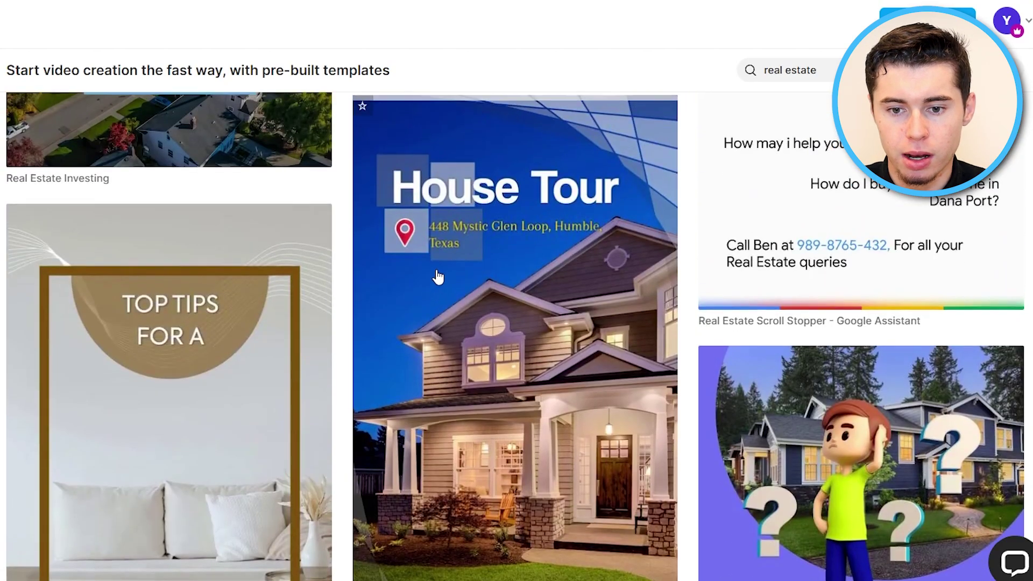
scroll(436, 277, up, 2)
scroll(535, 375, up, 10)
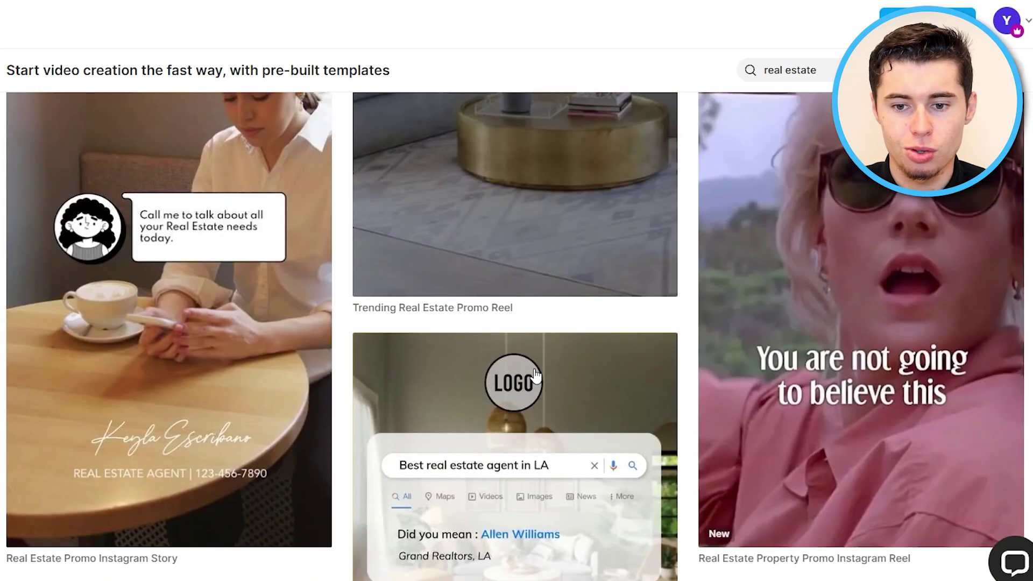
scroll(722, 358, up, 3)
scroll(936, 331, up, 5)
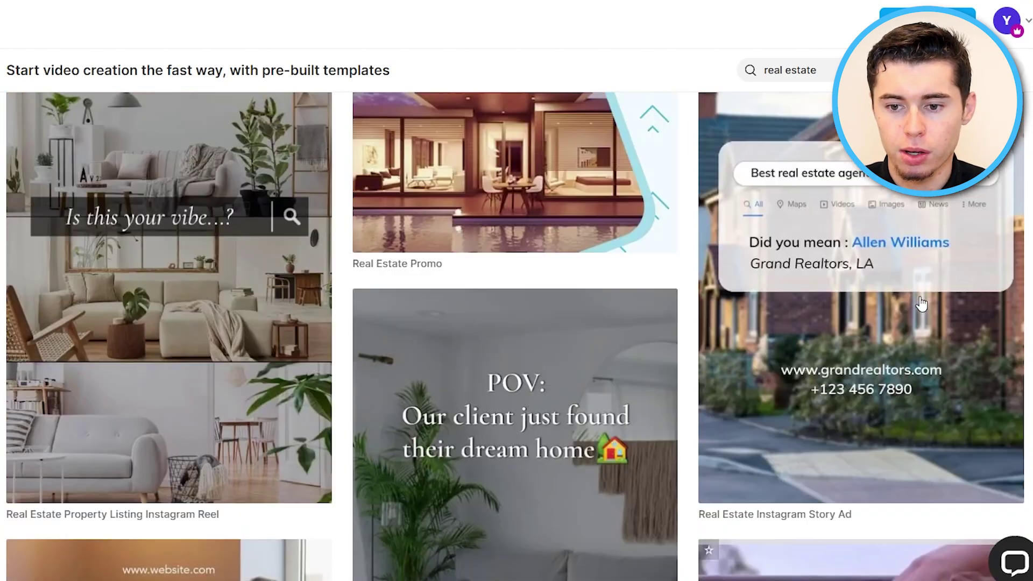
click(897, 293)
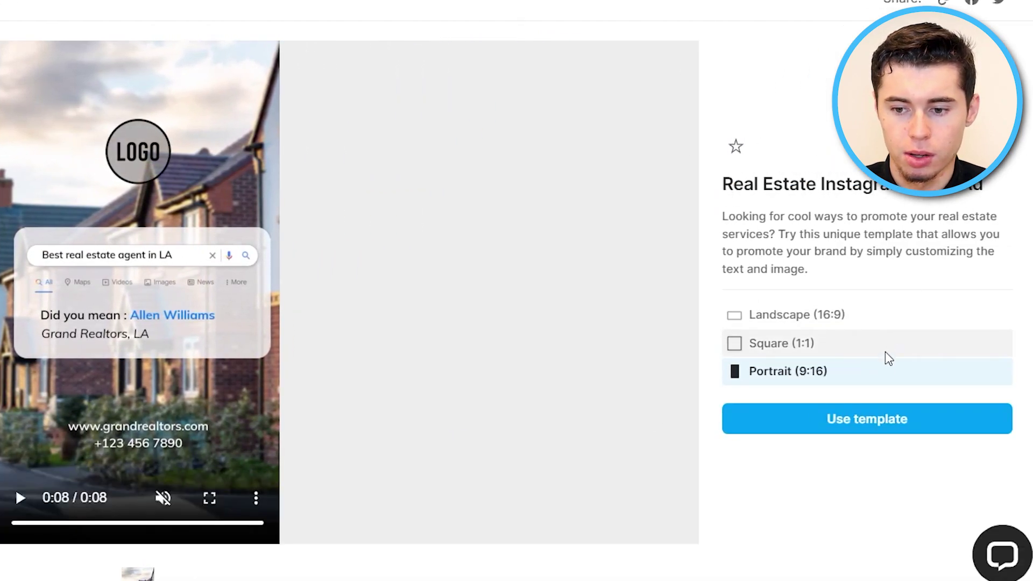
click(888, 419)
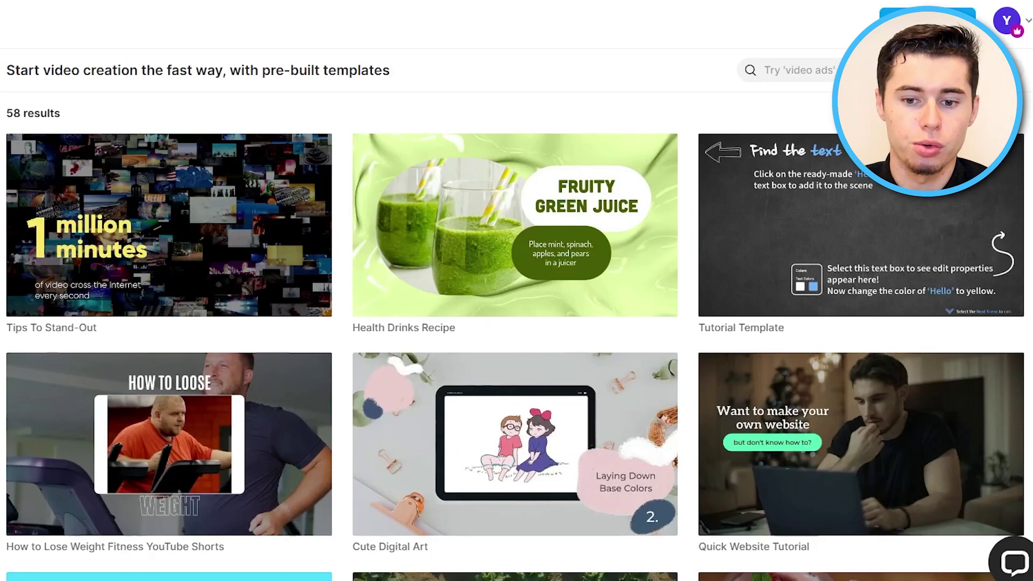
Open the Health Drinks Recipe template from the template gallery and use it in Landscape (16:9) format.
mouse_move(585, 278)
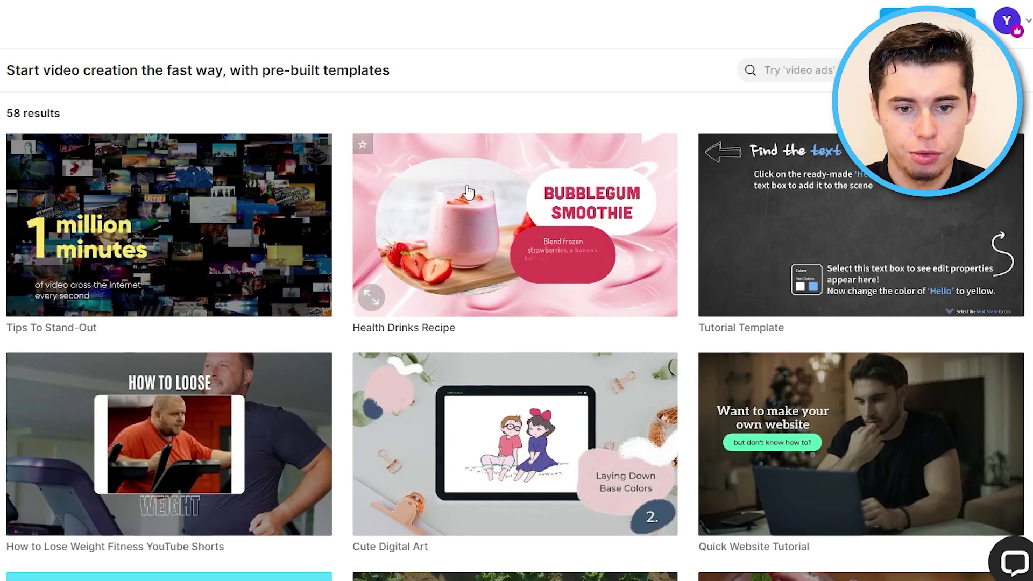
scroll(502, 322, down, 15)
scroll(501, 321, up, 15)
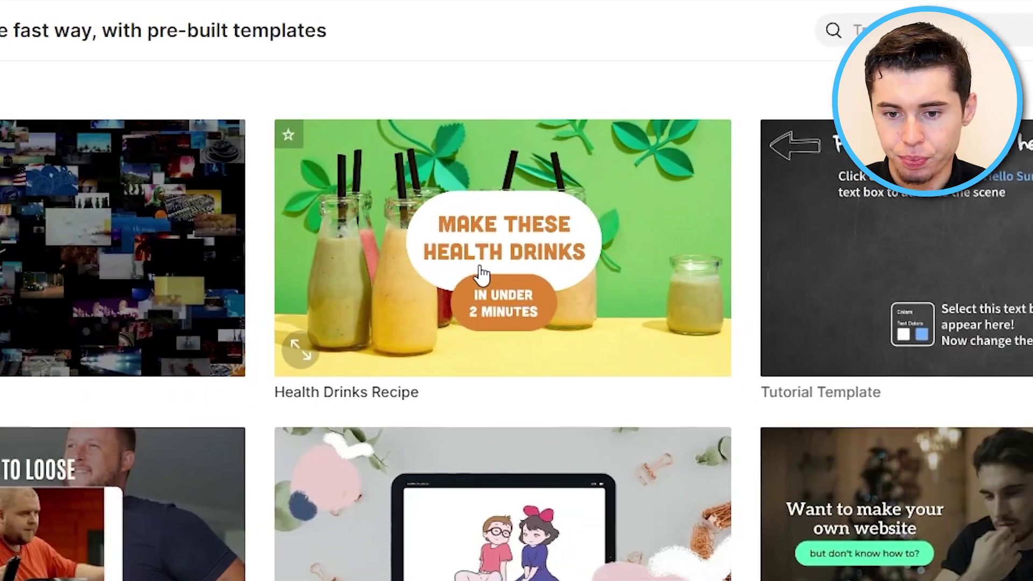
click(470, 307)
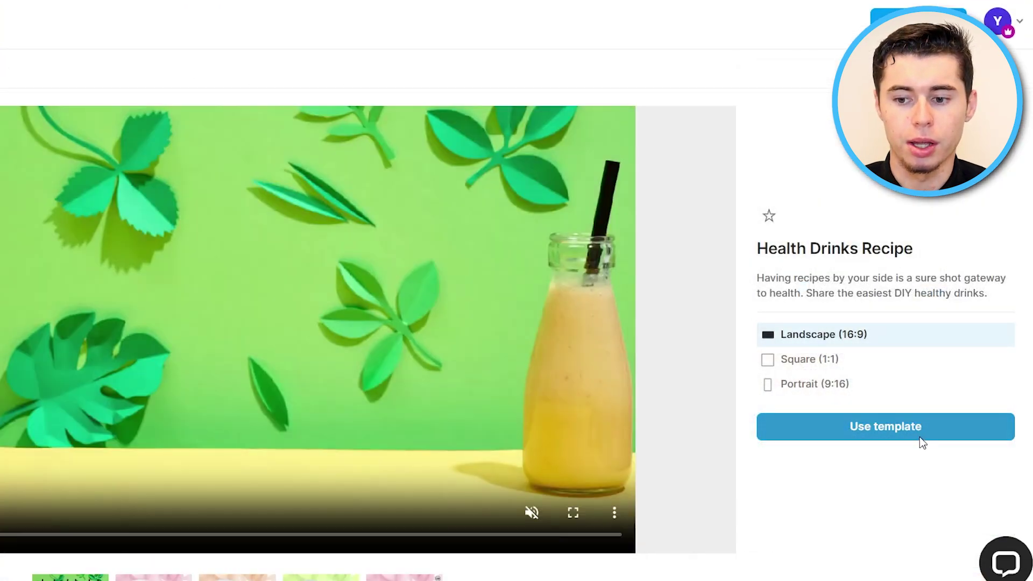
click(914, 433)
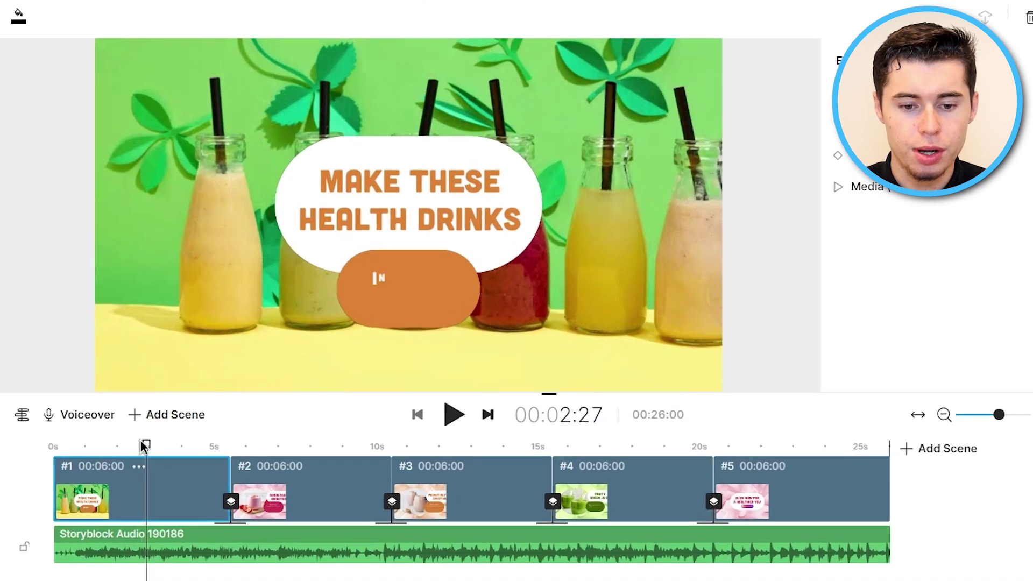
Play the opening scene from the start of the timeline and pause the preview at about 3 seconds.
drag(144, 446, 56, 445)
click(453, 417)
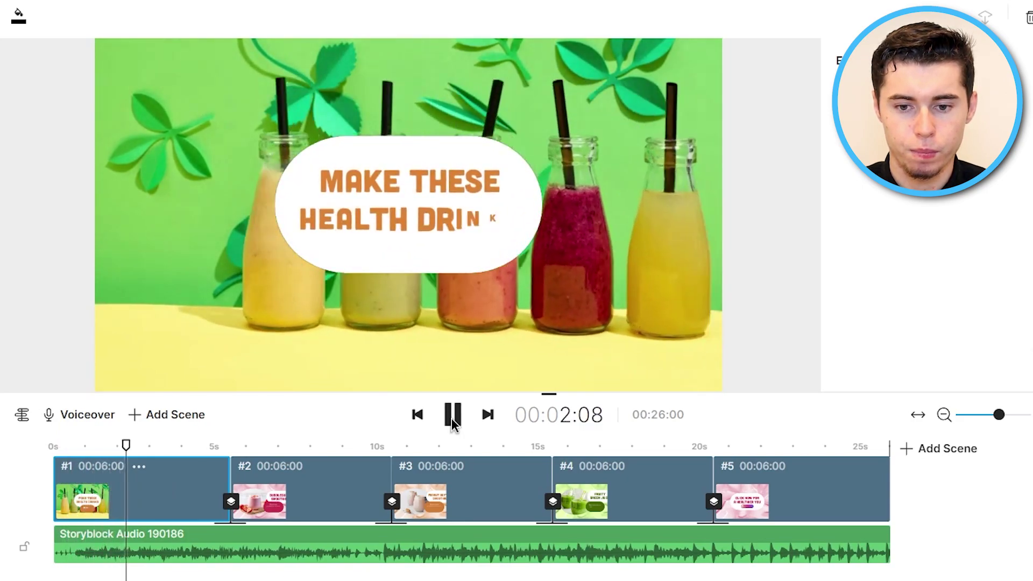
click(450, 418)
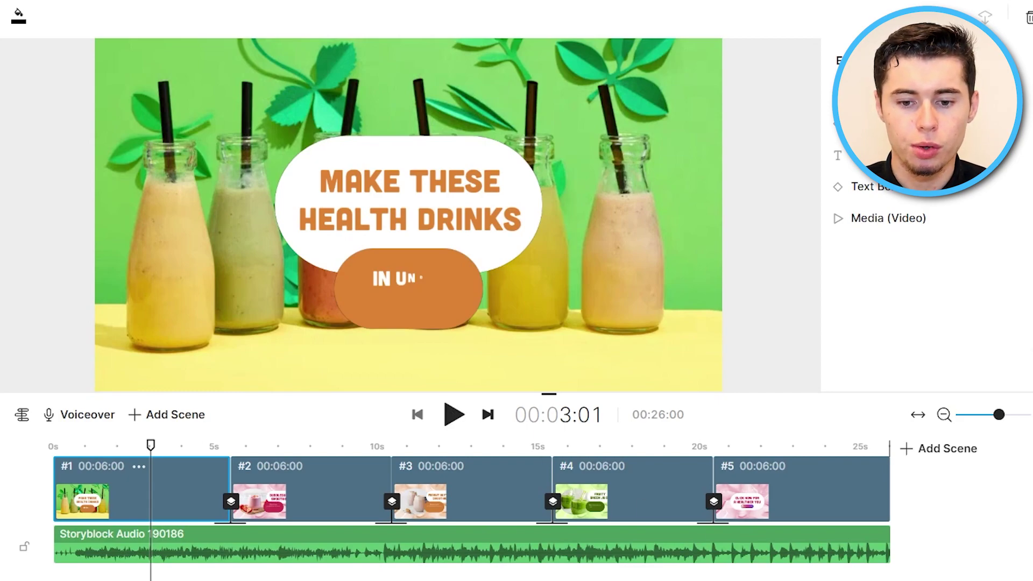
key(super+a)
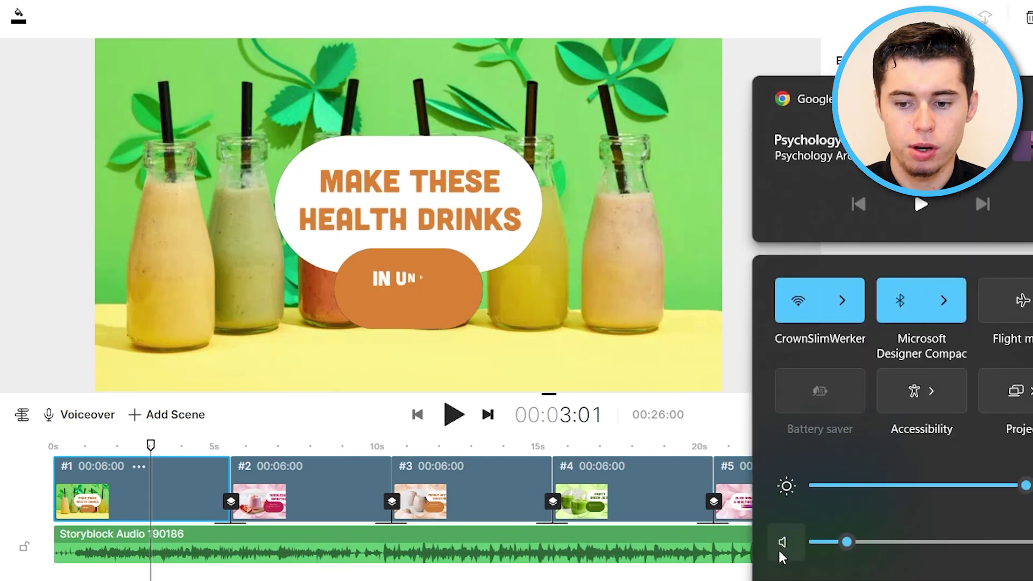
key(Escape)
Move the playhead to 00:04:03 and change the lower text of the first scene to "in under 15 minutes".
mouse_move(150, 451)
mouse_down()
mouse_move(181, 449)
mouse_move(168, 449)
mouse_up()
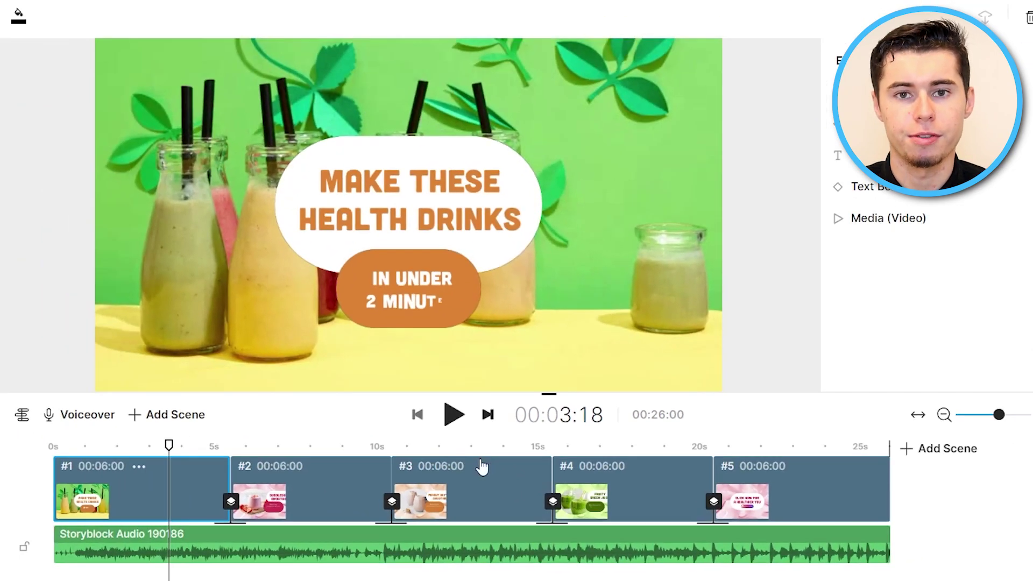
drag(165, 455, 185, 446)
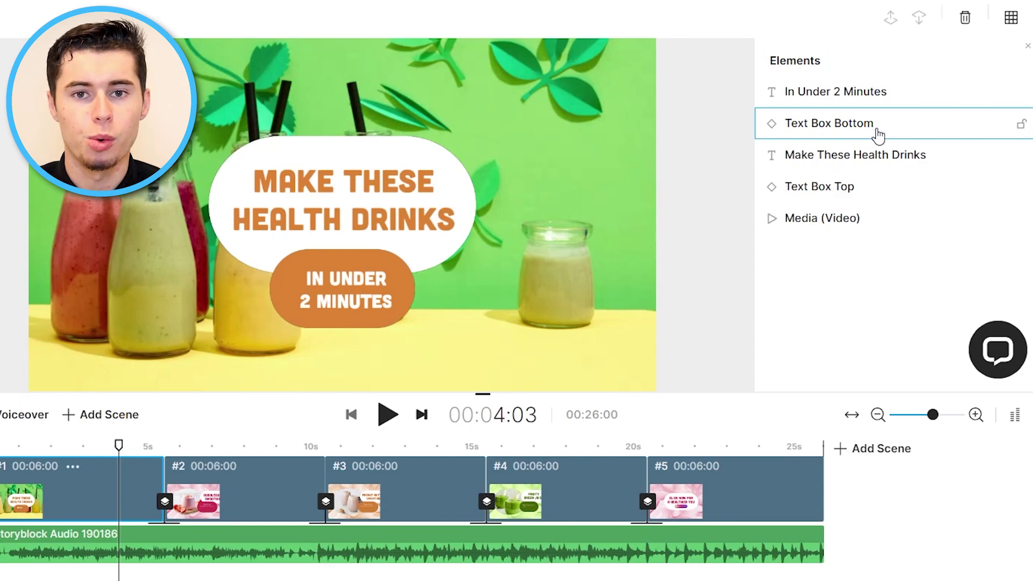
click(850, 101)
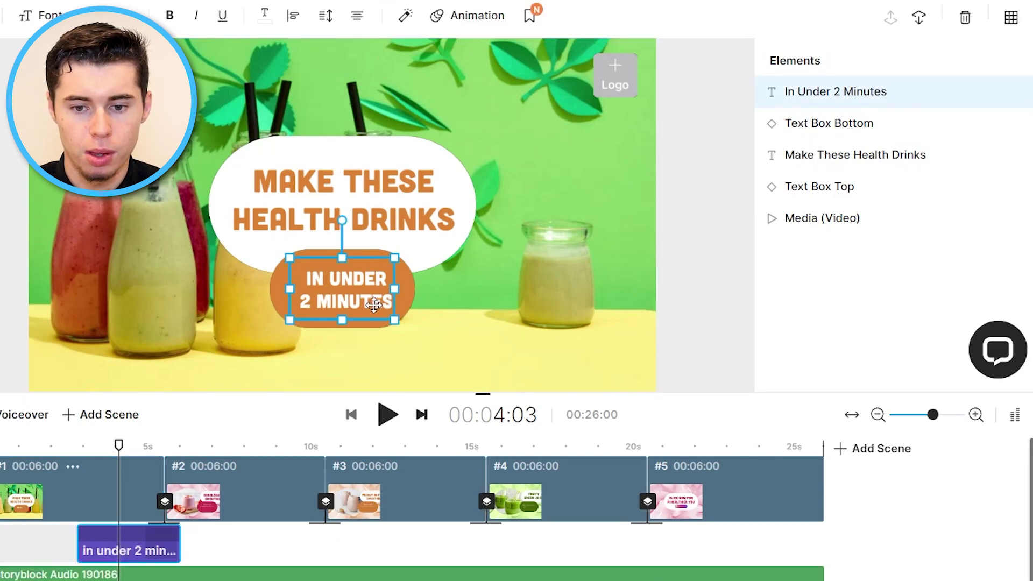
double_click(895, 94)
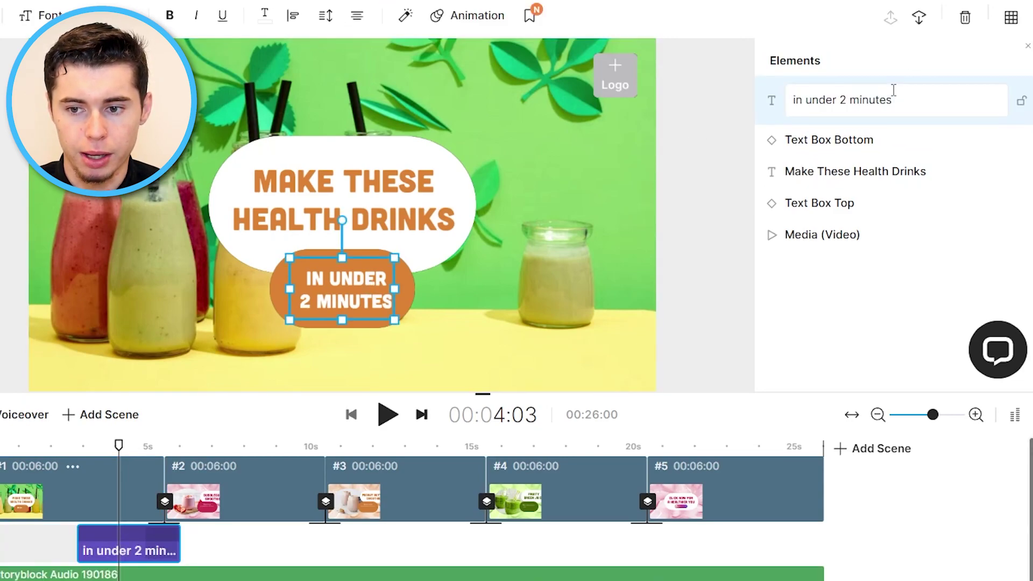
drag(908, 99, 853, 99)
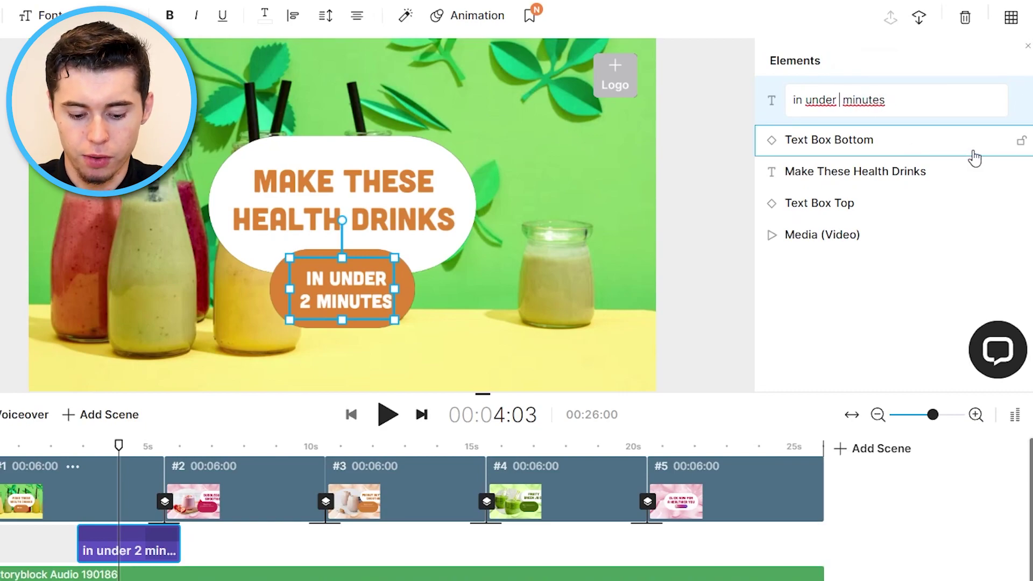
text(15)
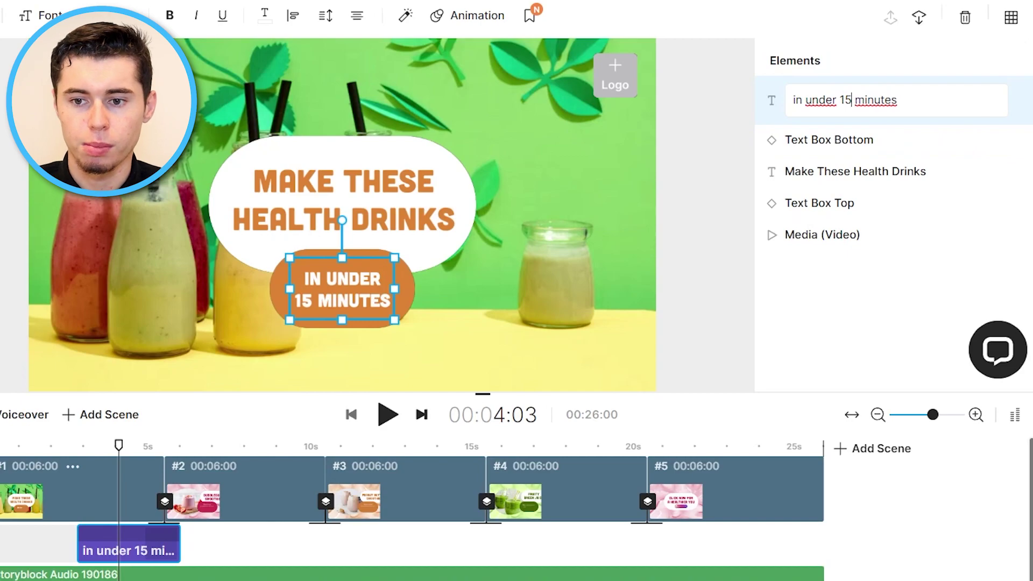
key(Return)
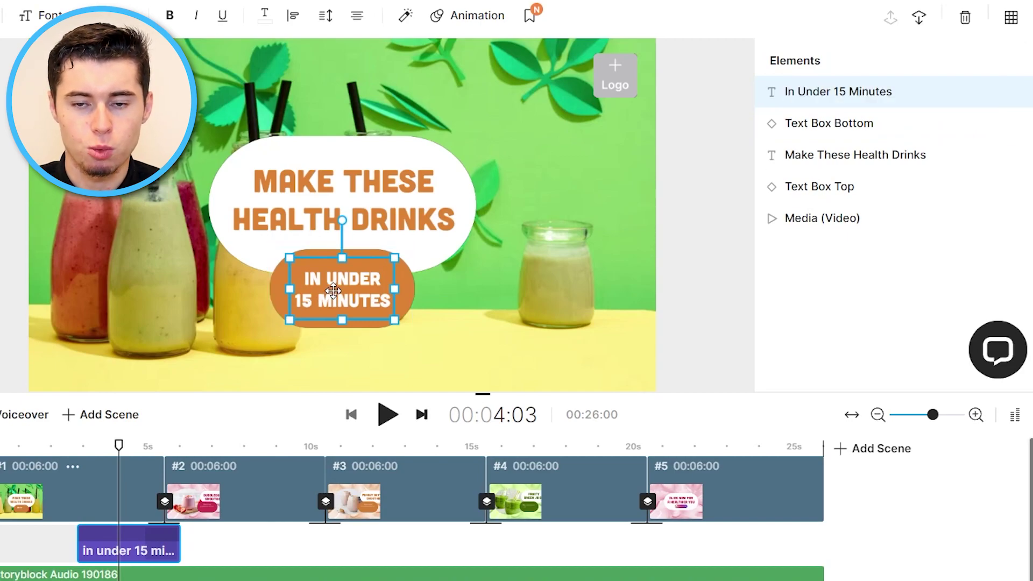
Replace the first scene's headline with "insert text" and change it back to "Make these Health drinks".
click(368, 180)
double_click(900, 157)
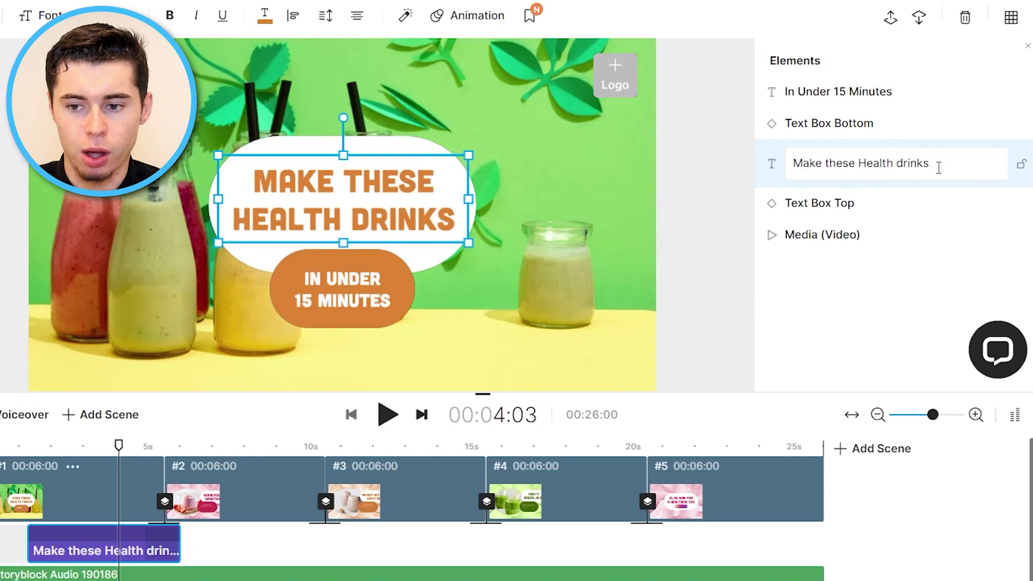
drag(917, 163, 795, 163)
text(in)
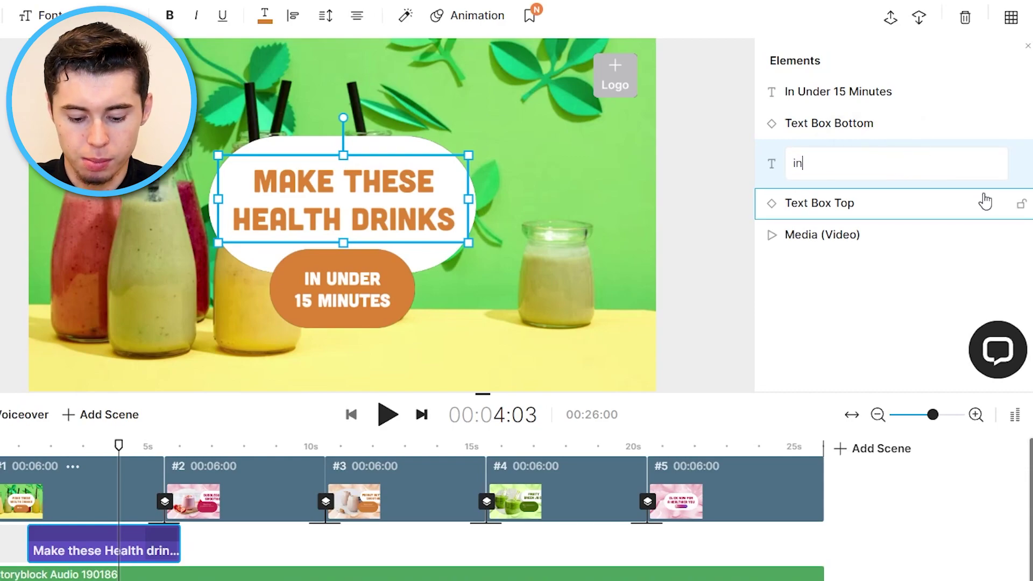
text(sert text)
key(Return)
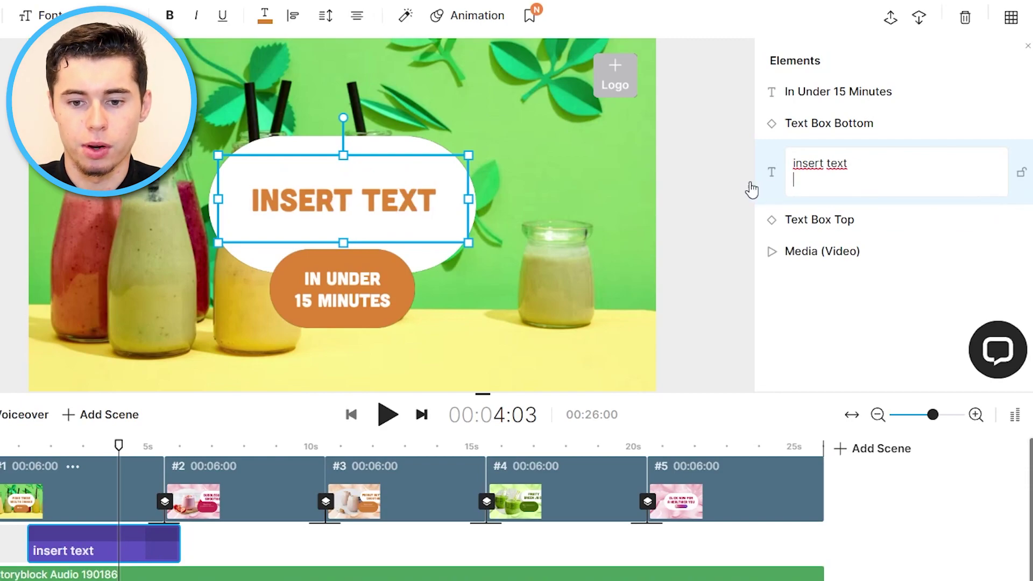
drag(849, 163, 793, 163)
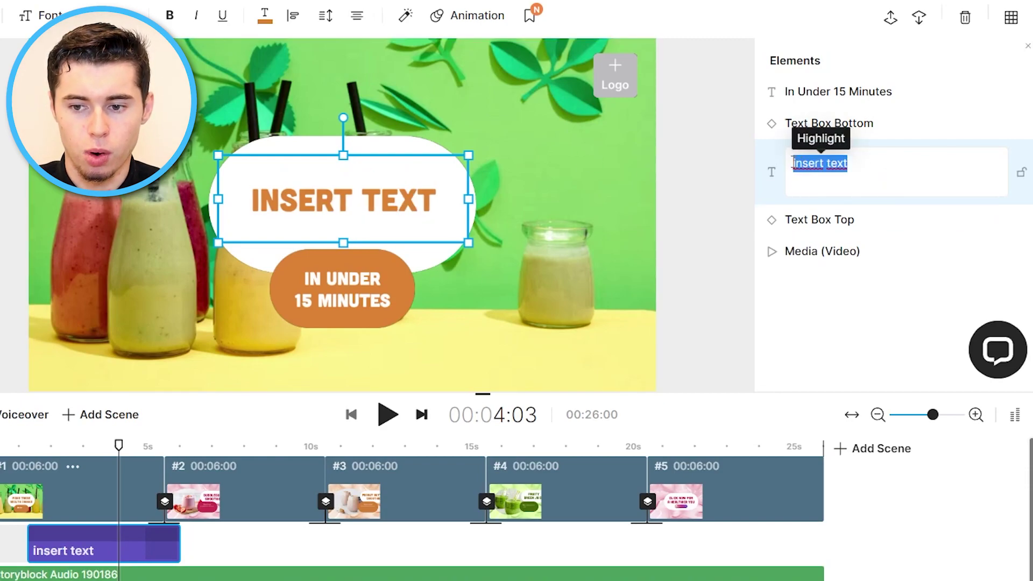
text(Mak)
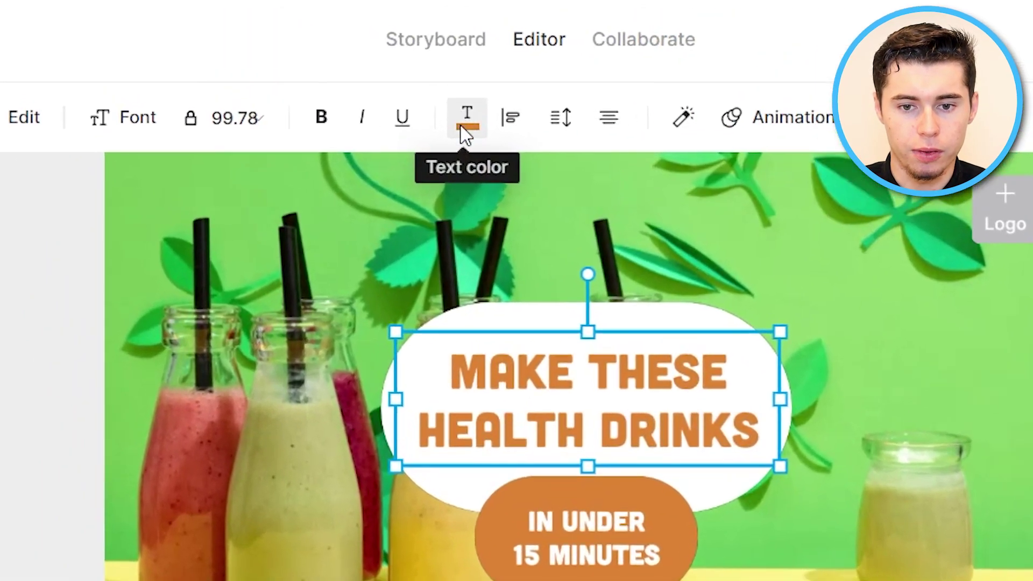
Set the text fill of the "Make these Health drinks" headline to black (#000000) at 100 opacity.
click(467, 129)
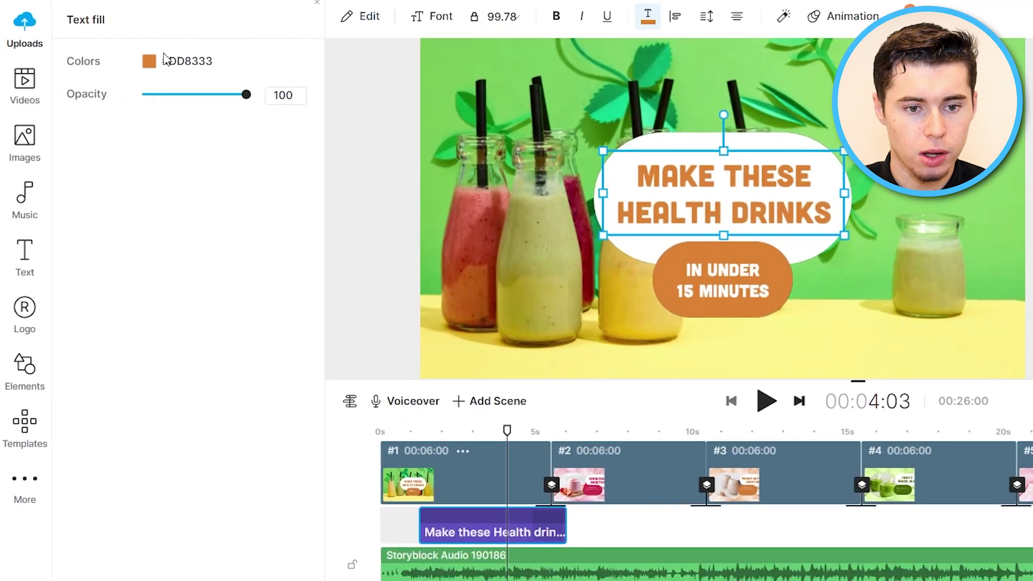
click(148, 62)
drag(252, 249, 421, 441)
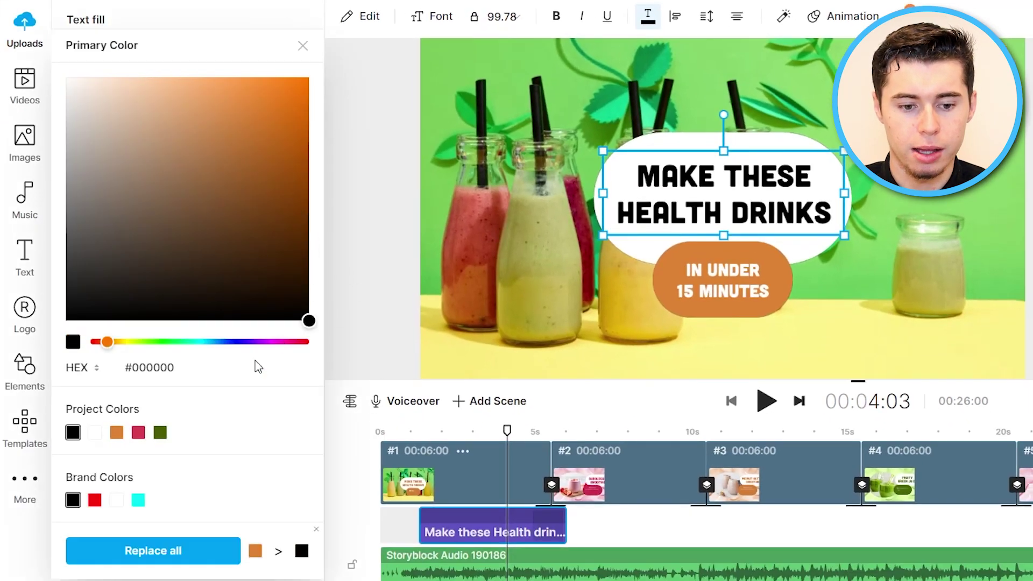
click(192, 544)
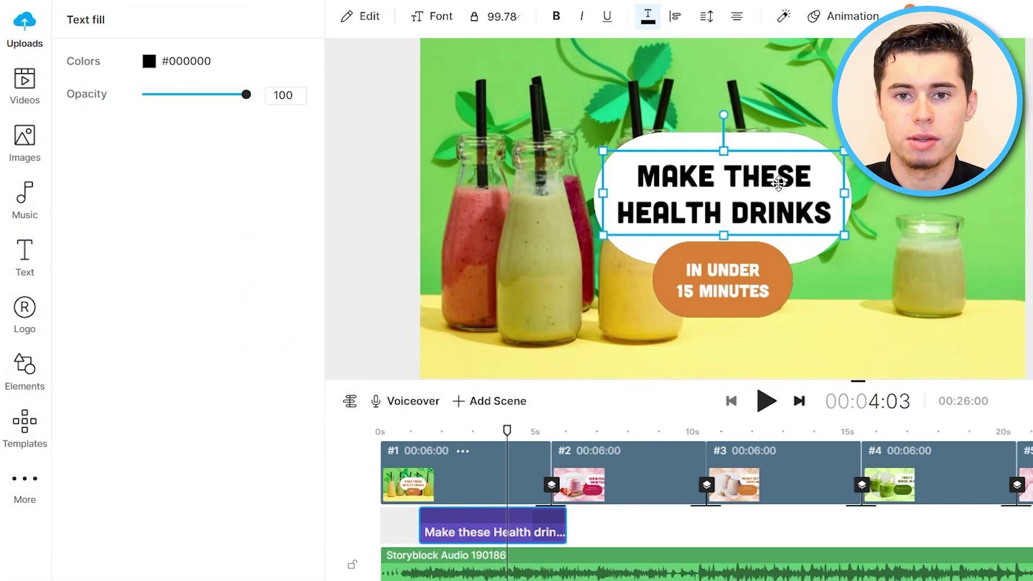
drag(245, 96, 258, 122)
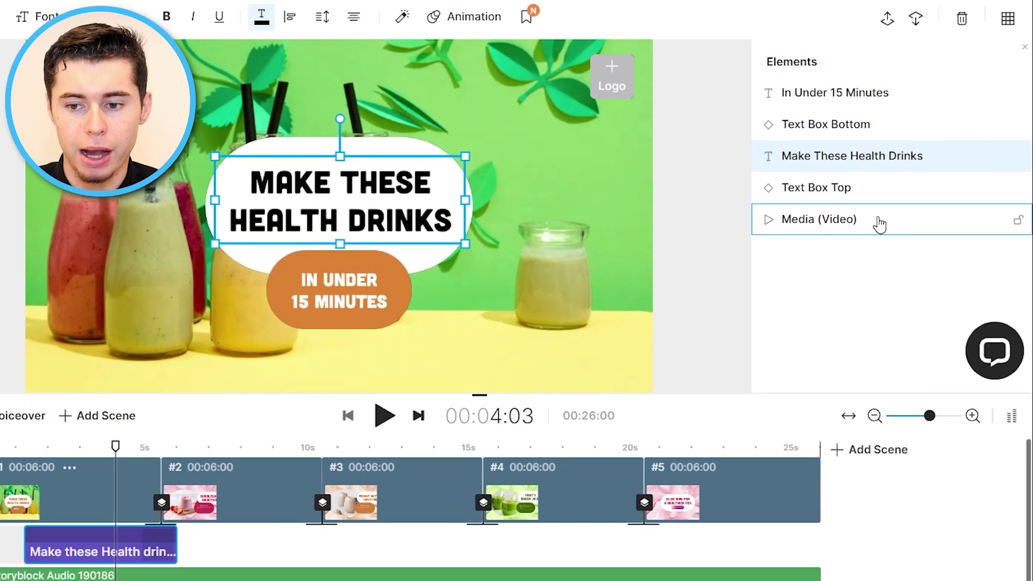
Select the first scene's background video and look through the stock videos for "smoothies" for a replacement clip.
click(893, 215)
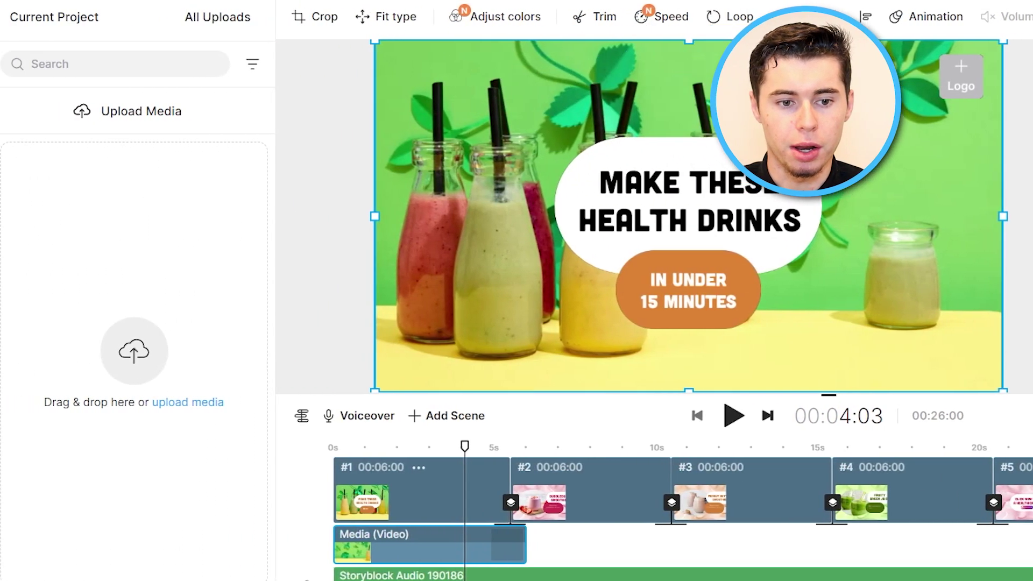
click(0, 89)
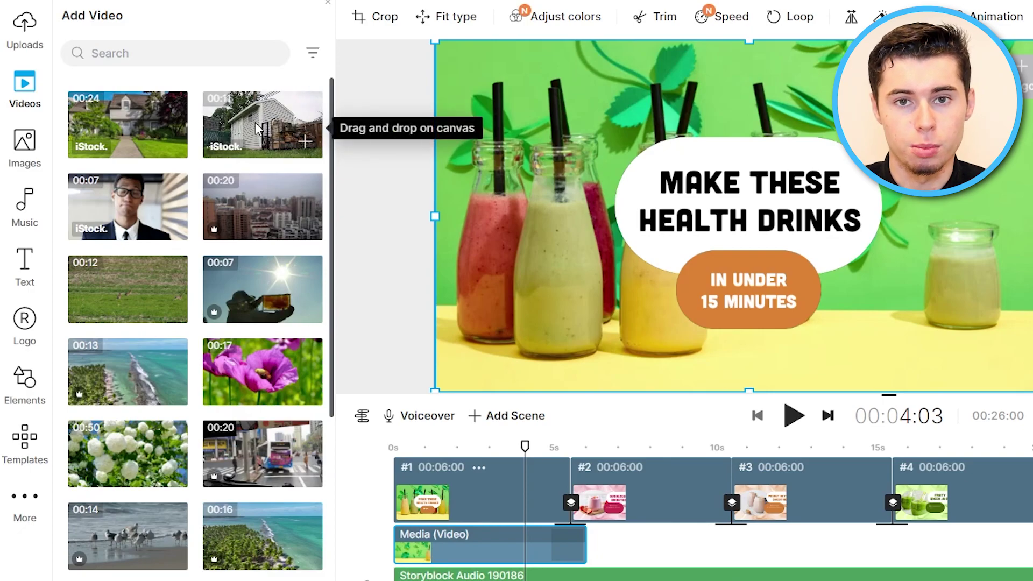
mouse_move(242, 148)
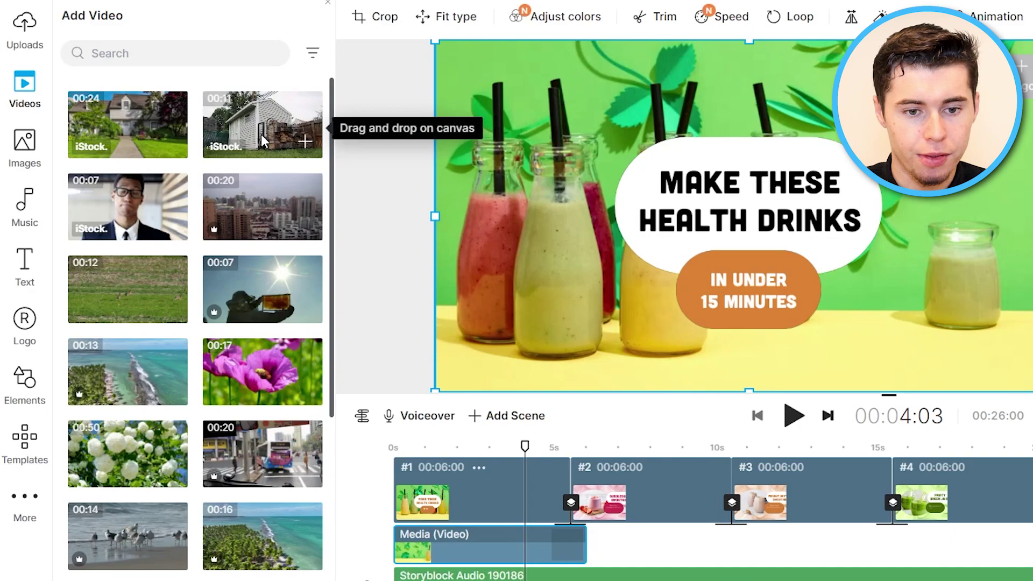
click(205, 58)
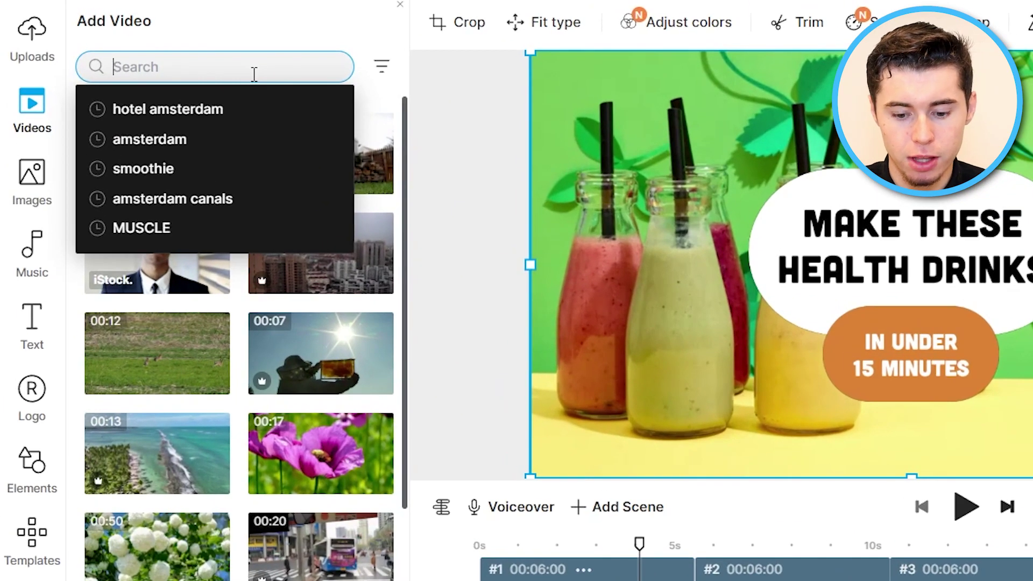
text(smoothie)
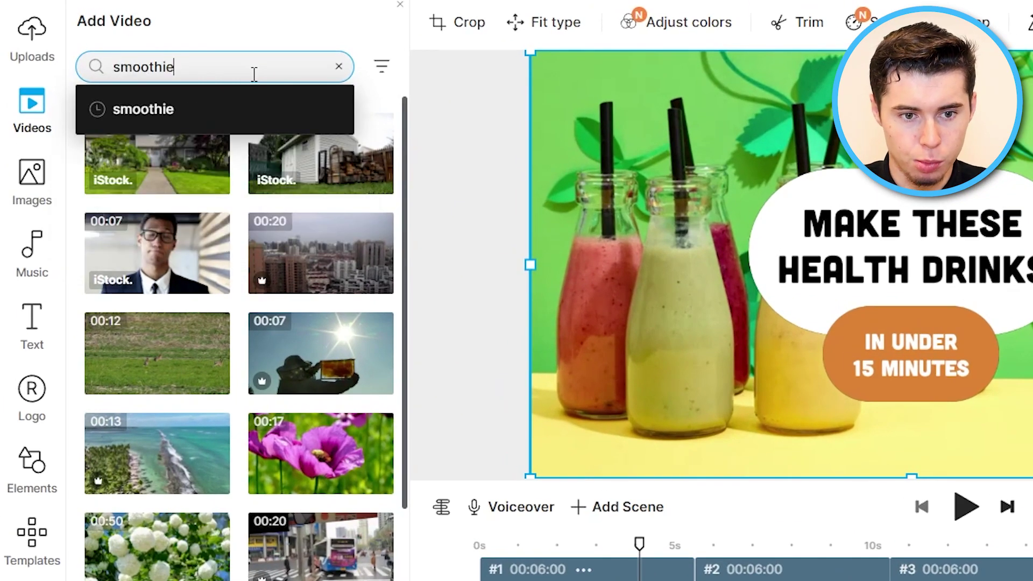
text(s)
key(Return)
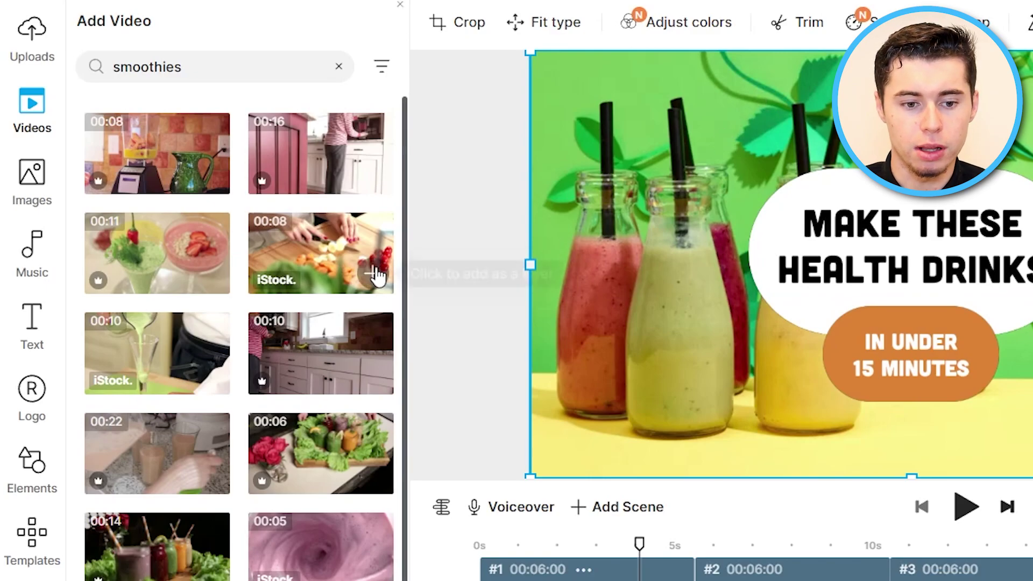
scroll(339, 428, down, 4)
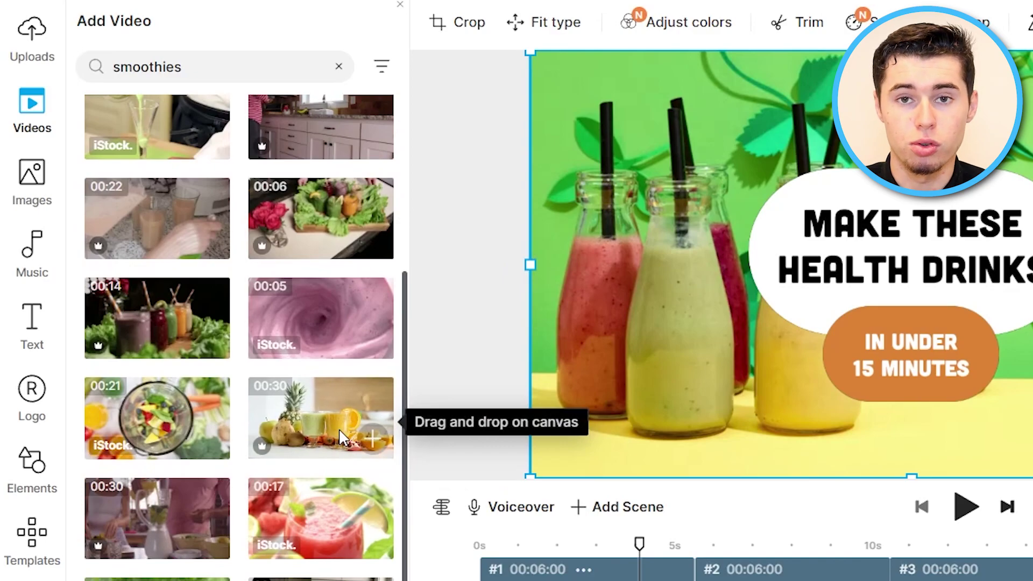
Replace the first scene's background with the stock clip of a green smoothie being poured, trimmed to the section from 00:01:21 to 00:04:21.
scroll(339, 430, up, 4)
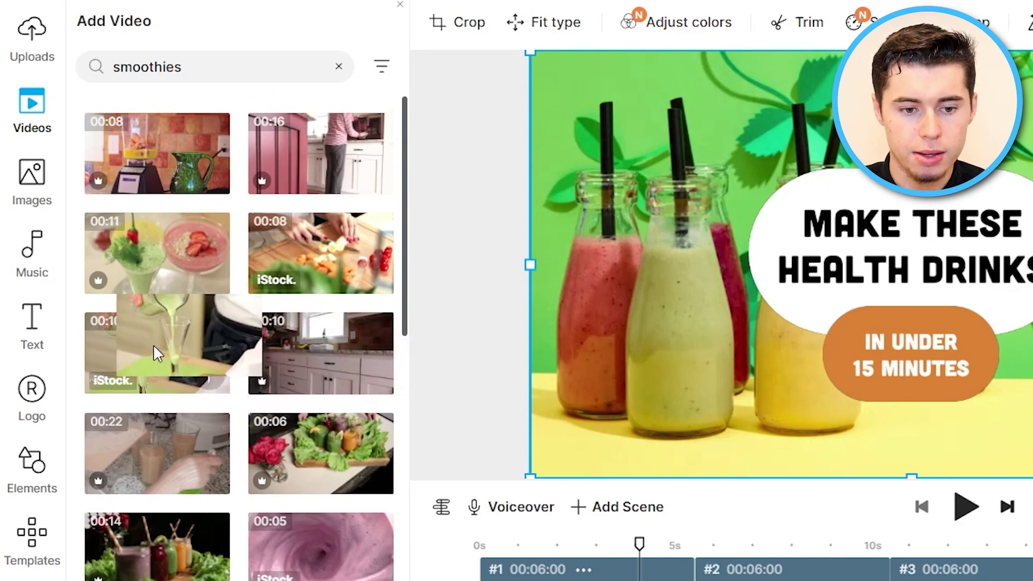
drag(163, 353, 648, 179)
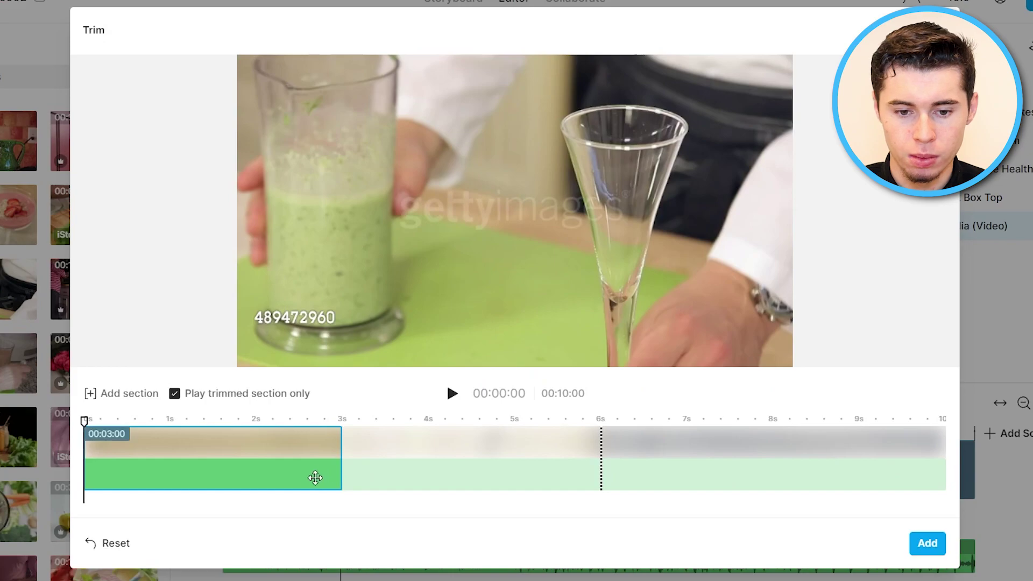
drag(286, 452, 431, 434)
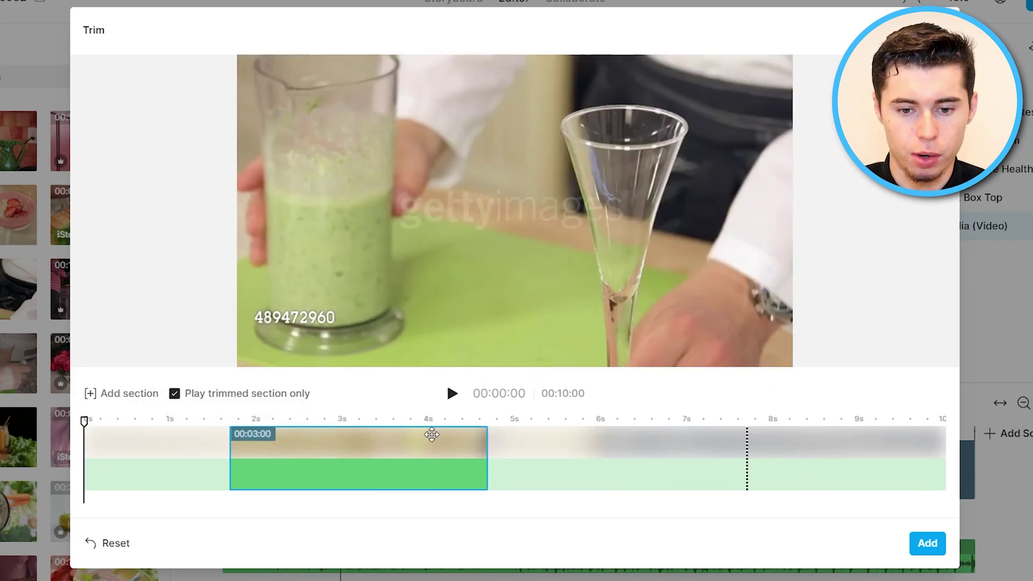
click(453, 394)
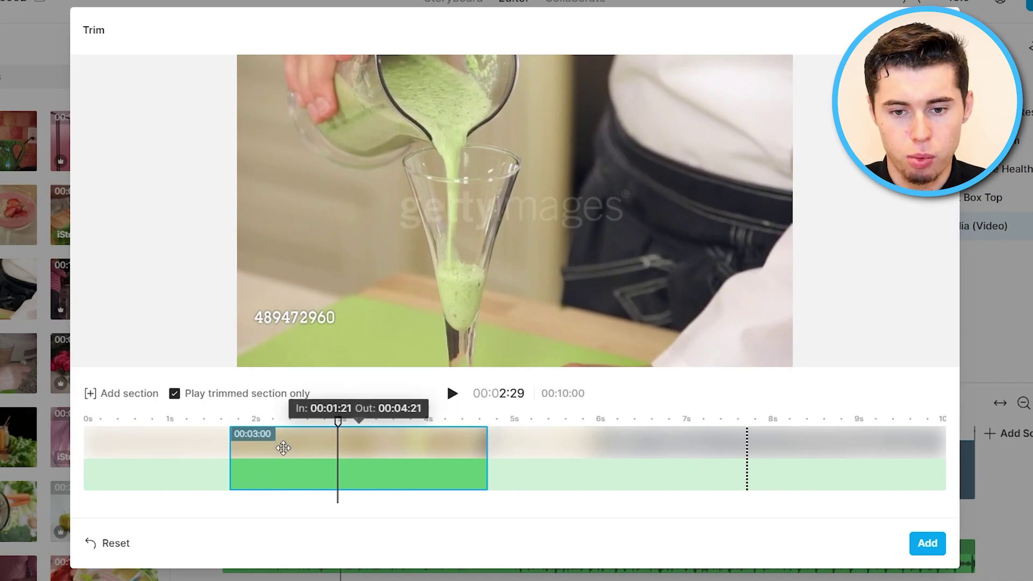
click(926, 544)
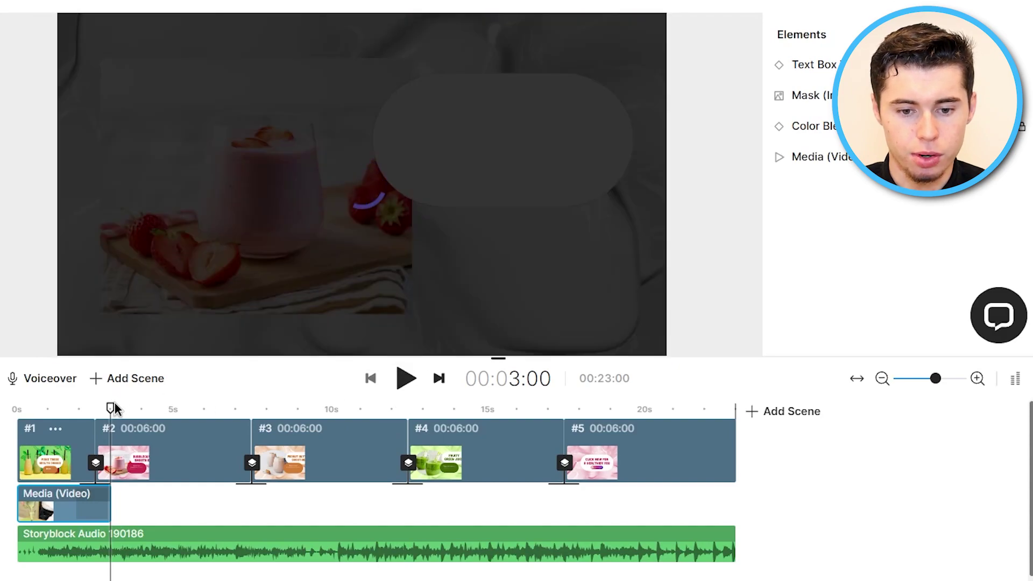
Play the video from the start to check the new background clip in the first scene.
drag(111, 407, 17, 408)
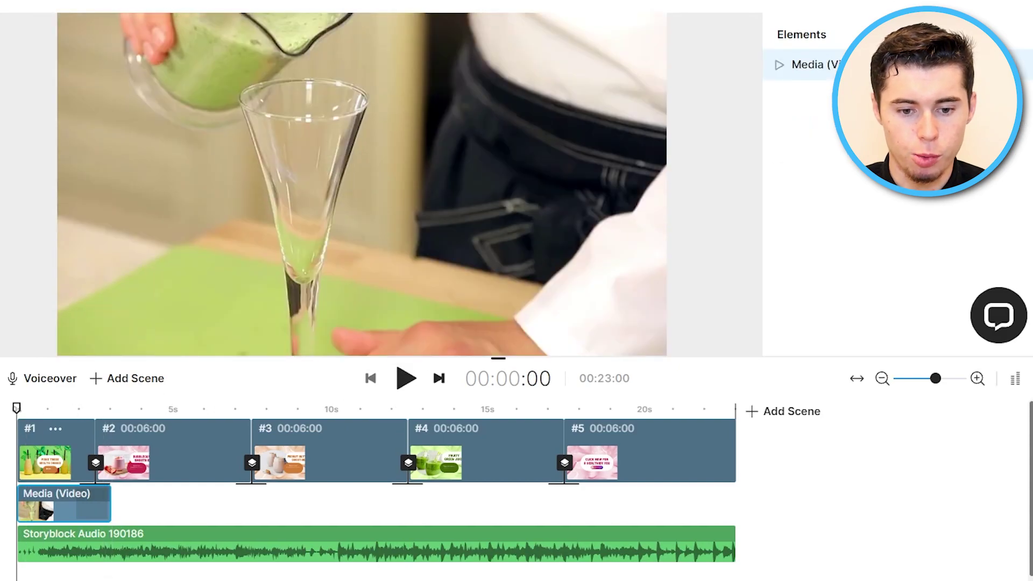
click(404, 379)
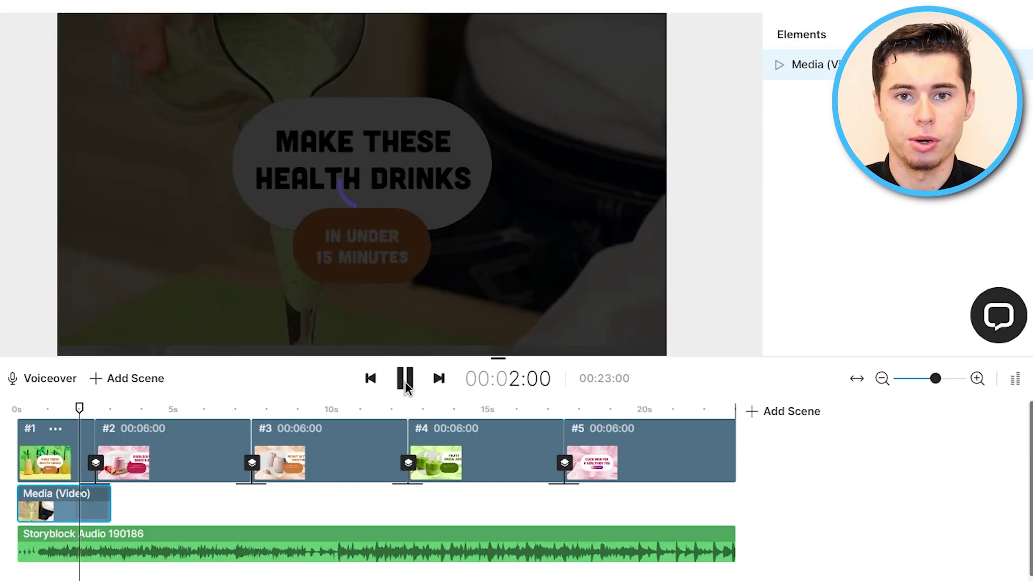
click(407, 379)
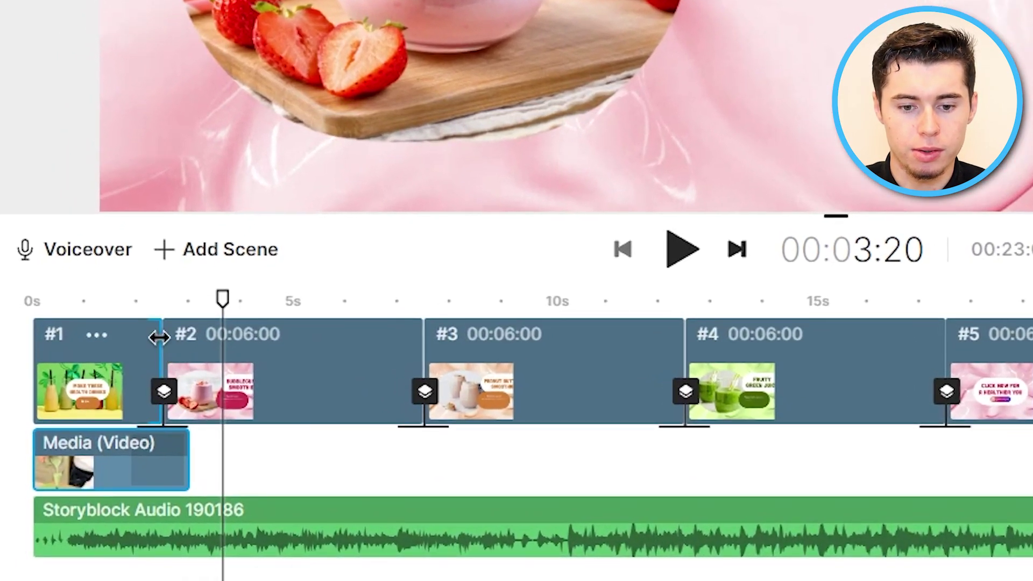
Extend the first scene to 00:05:00 and play it back from the start.
drag(159, 337, 263, 345)
click(266, 344)
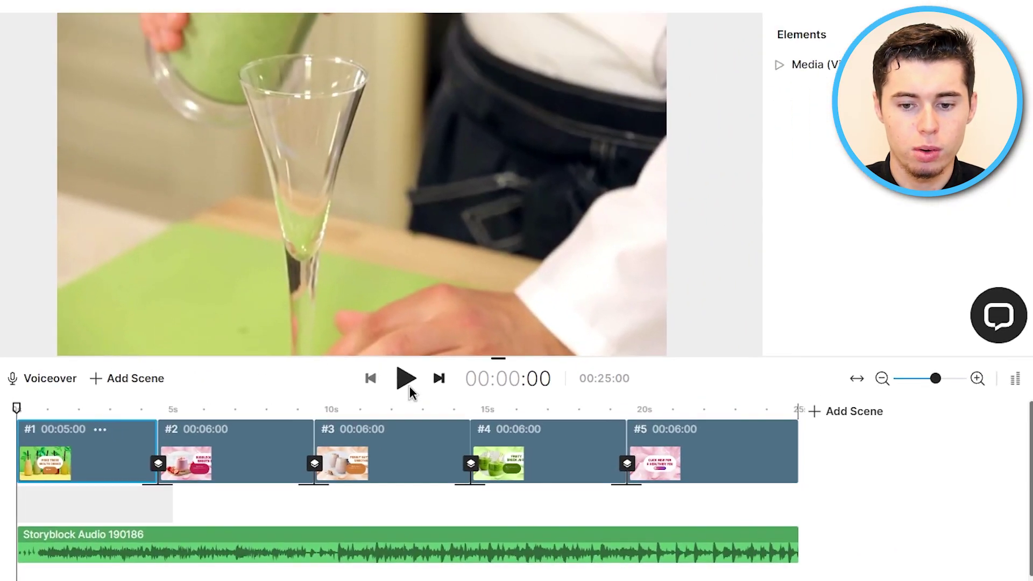
click(568, 302)
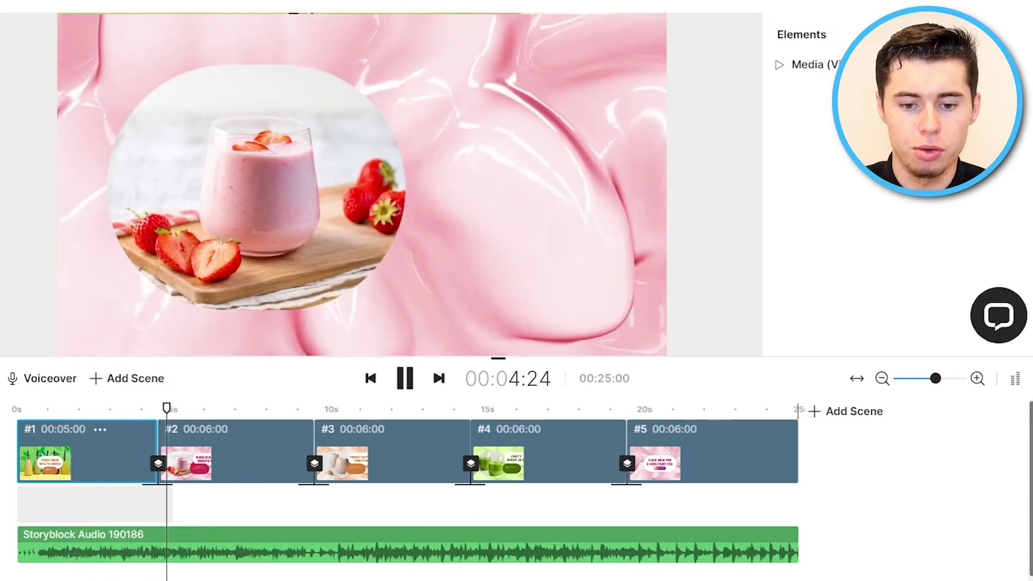
click(411, 377)
Move the playhead to 00:08:06 and lock the second scene's Text Box Top and Mask (Image) elements.
drag(228, 408, 265, 407)
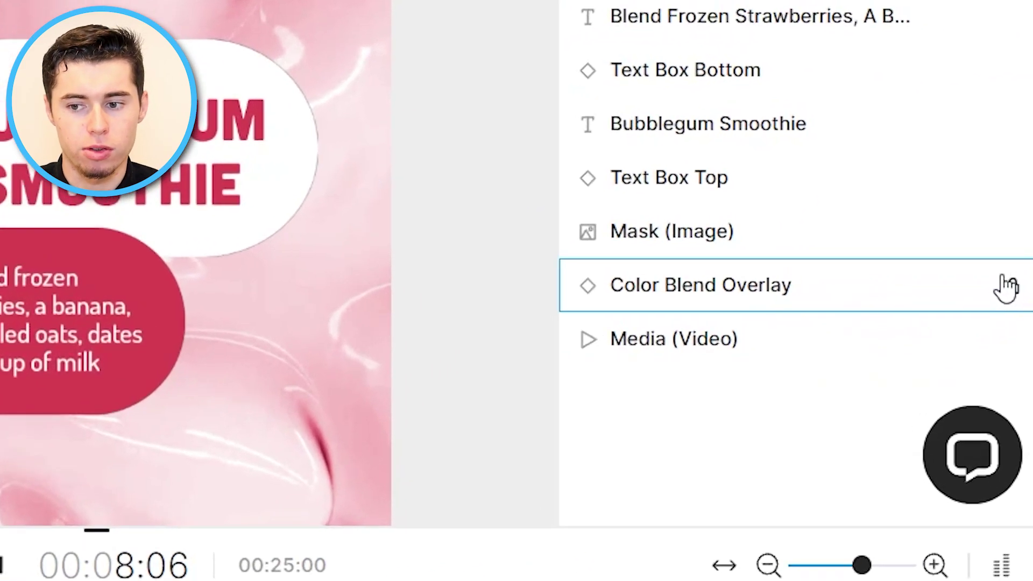
click(1020, 239)
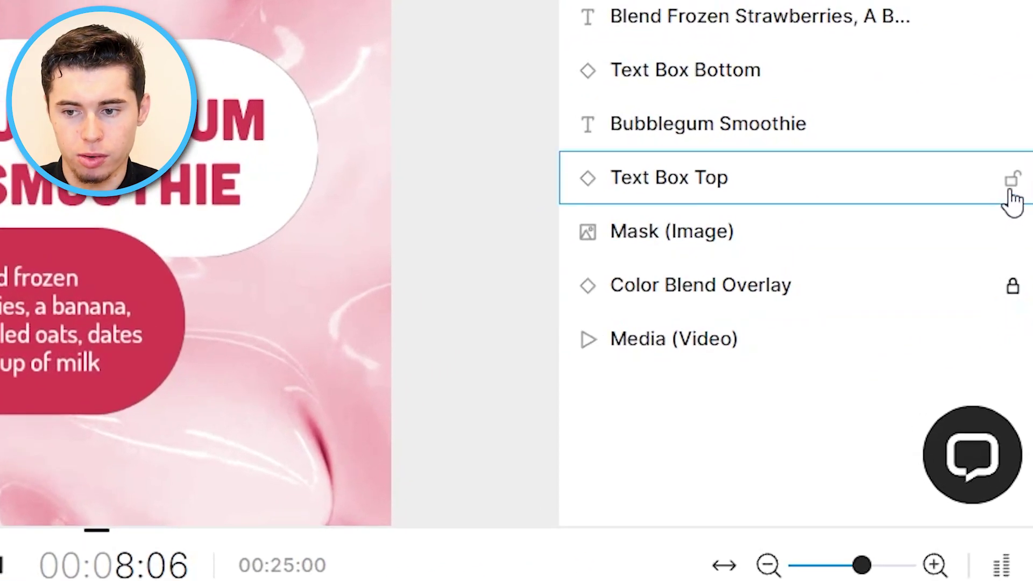
click(1010, 193)
click(1011, 185)
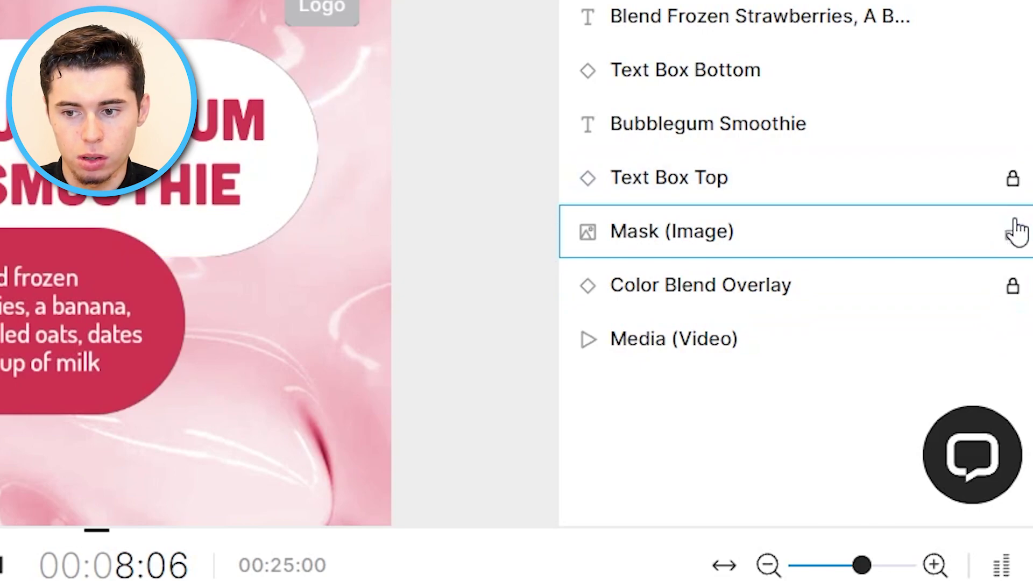
click(1012, 234)
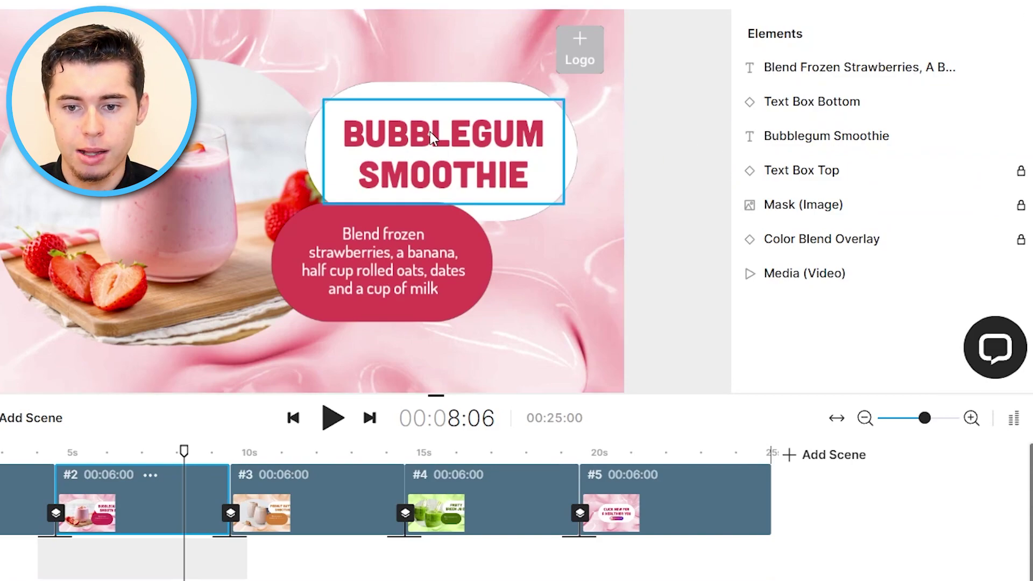
Change the second scene's "Bubblegum smoothie" headline to "Strawberry smoothie".
click(488, 152)
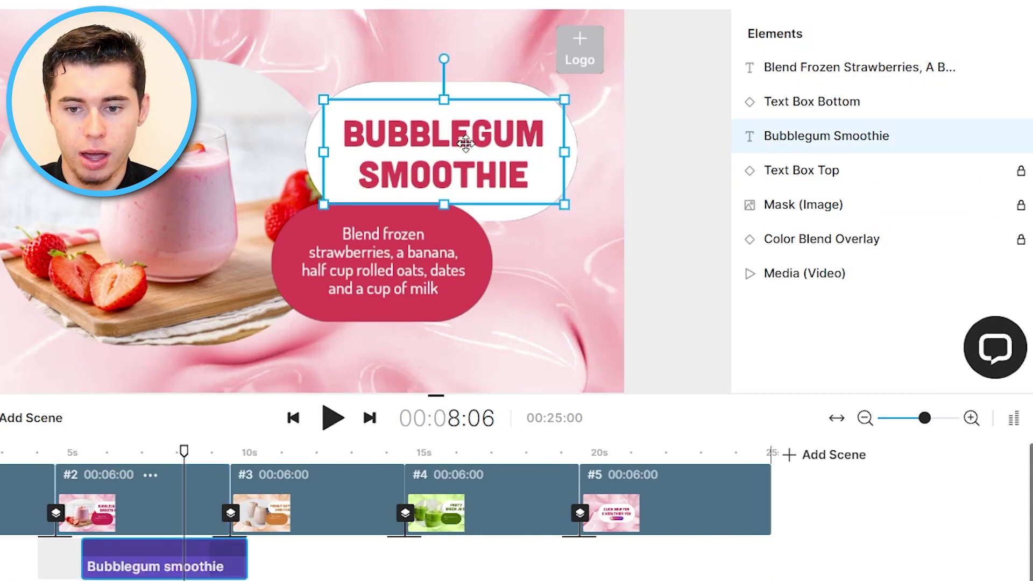
double_click(903, 138)
drag(838, 145, 739, 155)
text(Stra)
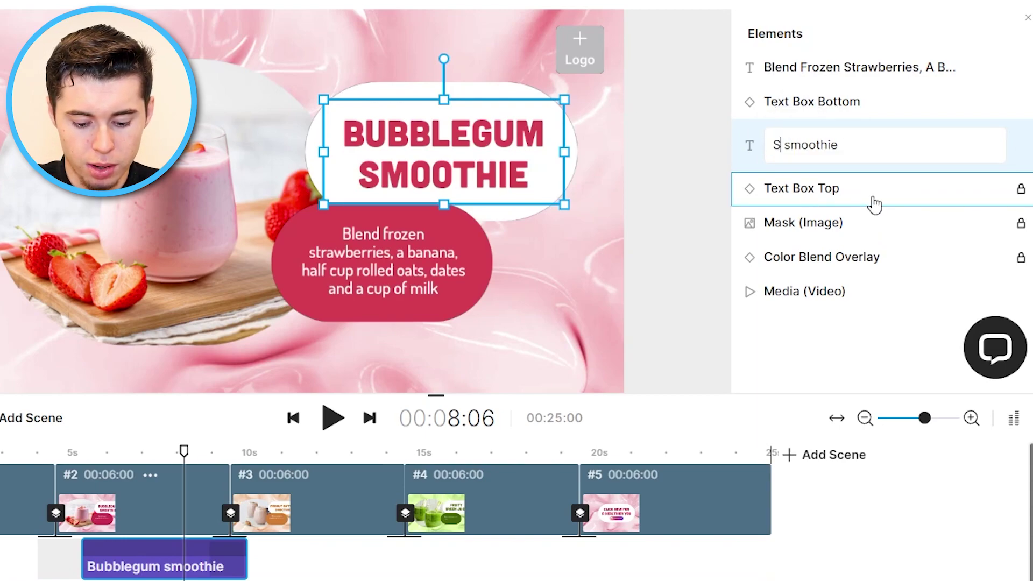
text(wberyy)
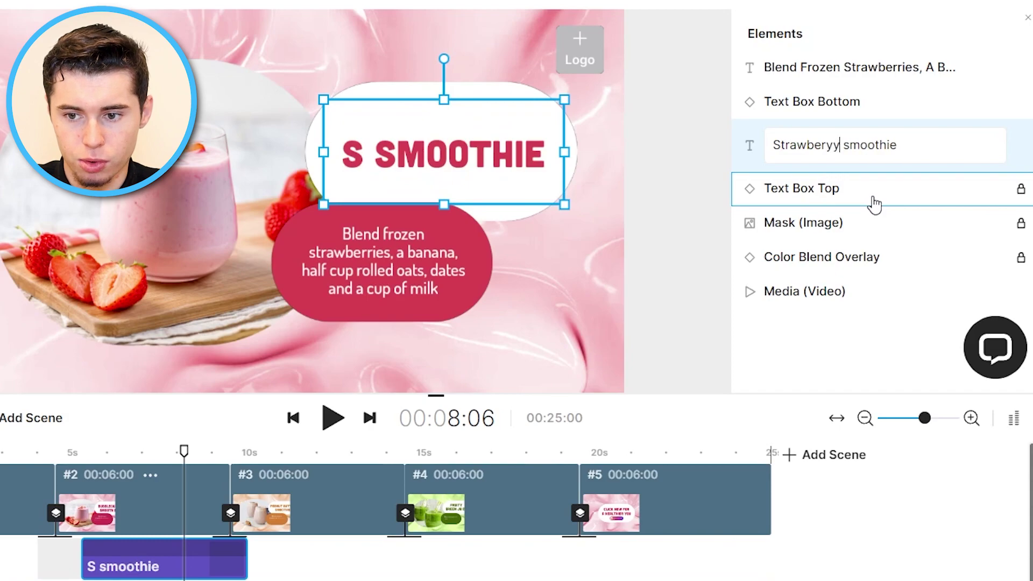
key(BackSpace)
key(BackSpace)
text(ry)
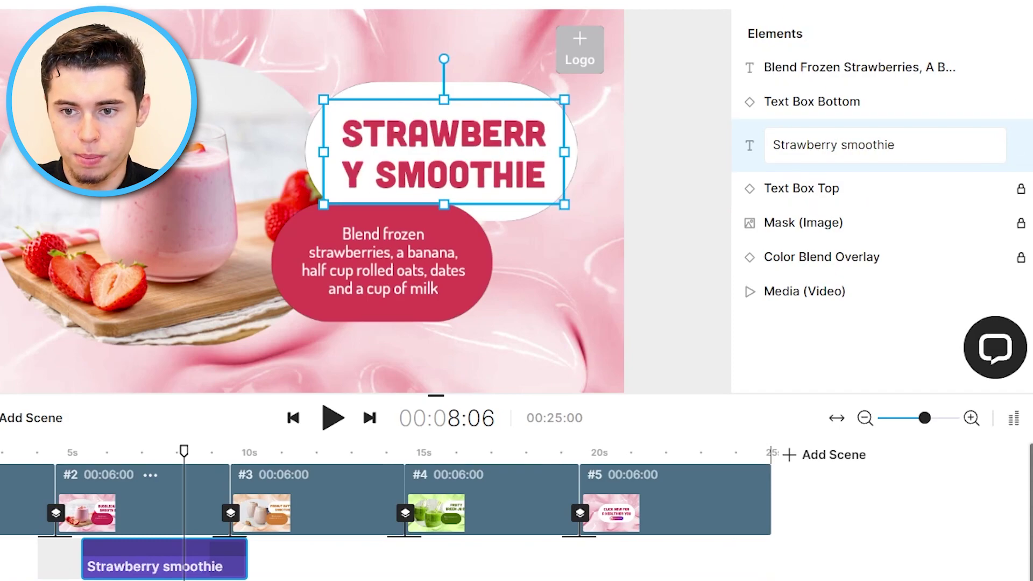
key(Return)
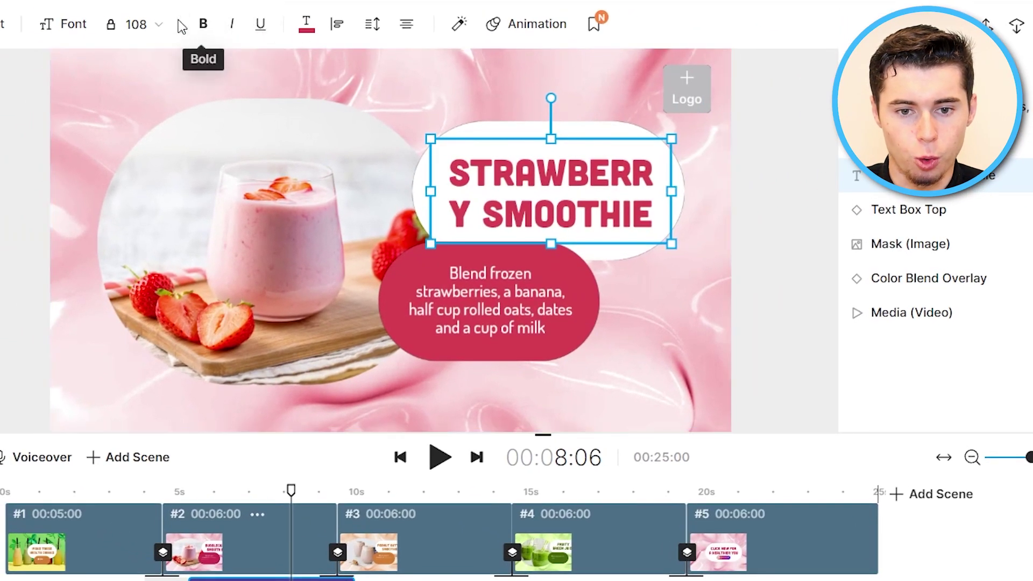
Set the "Strawberry smoothie" headline's font size to 104 and fit the text within the white text box.
click(156, 23)
scroll(150, 137, down, 5)
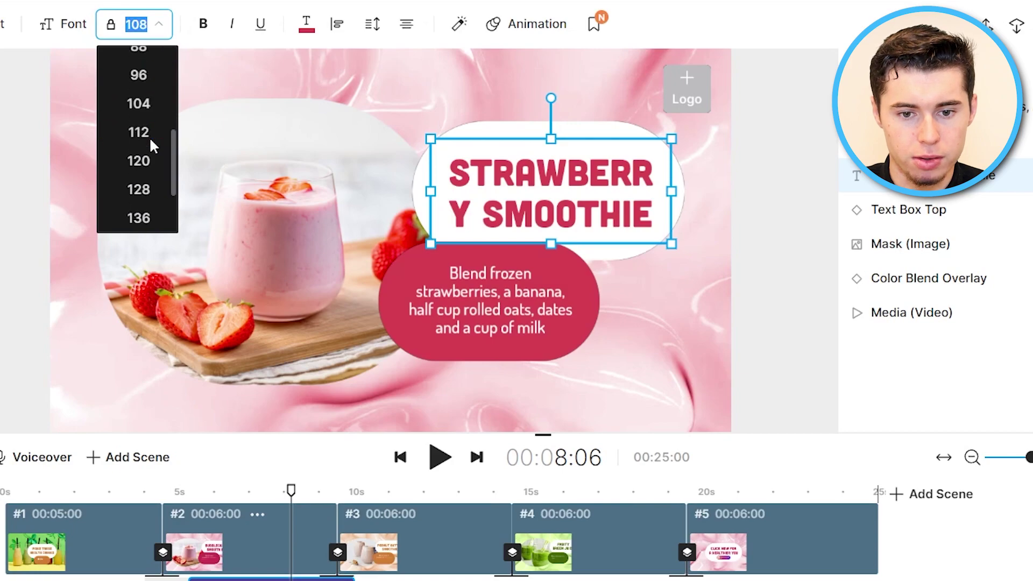
scroll(150, 137, up, 2)
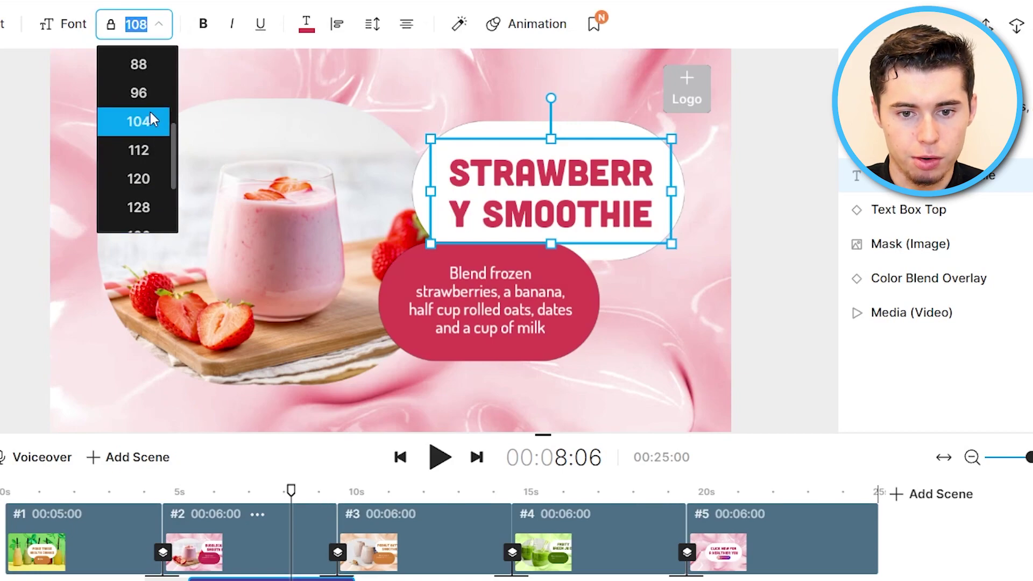
click(150, 119)
drag(646, 211, 618, 197)
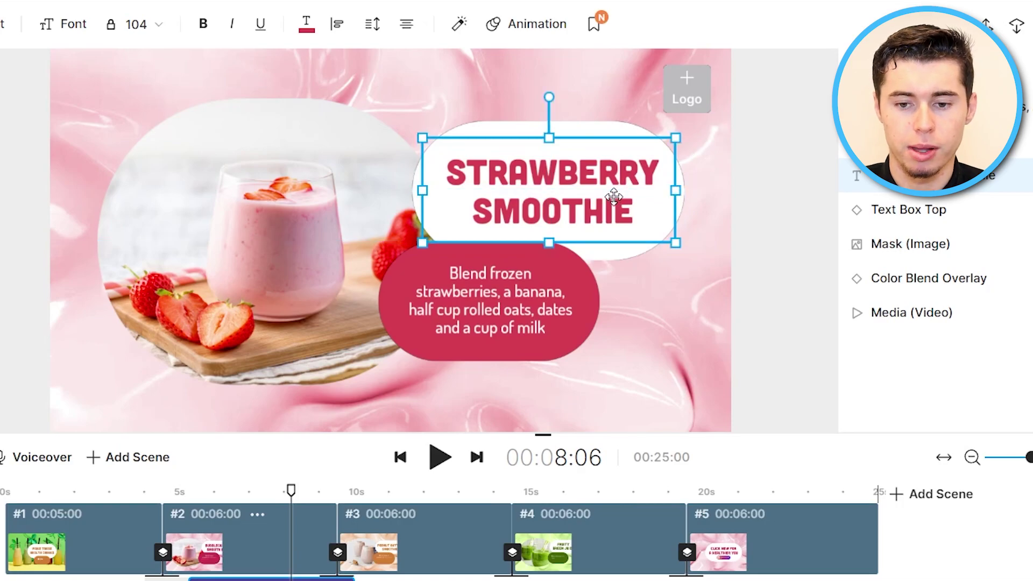
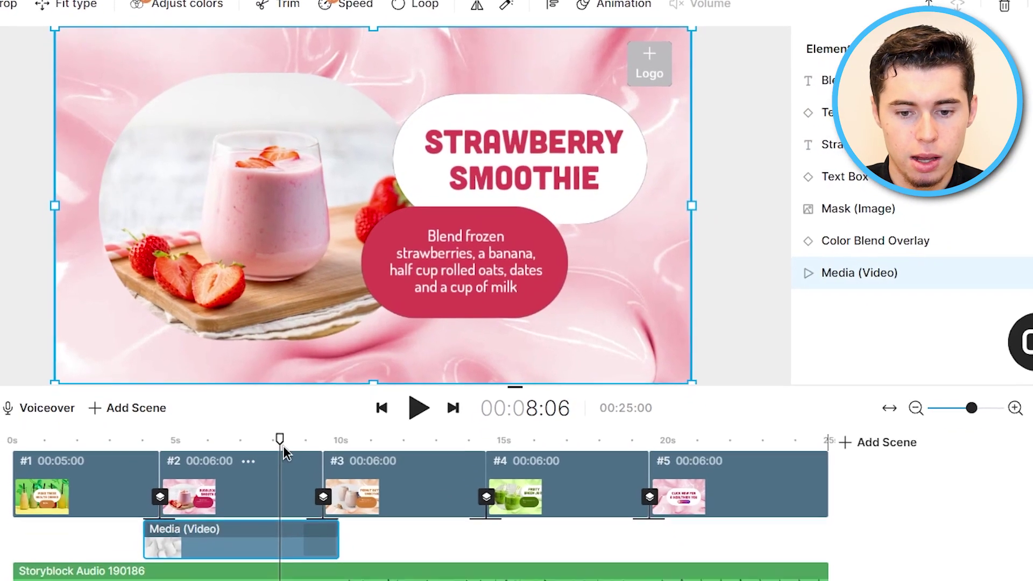
Play the second scene from its beginning to judge how long its text stays readable.
drag(291, 490, 156, 486)
drag(153, 405, 141, 407)
click(406, 378)
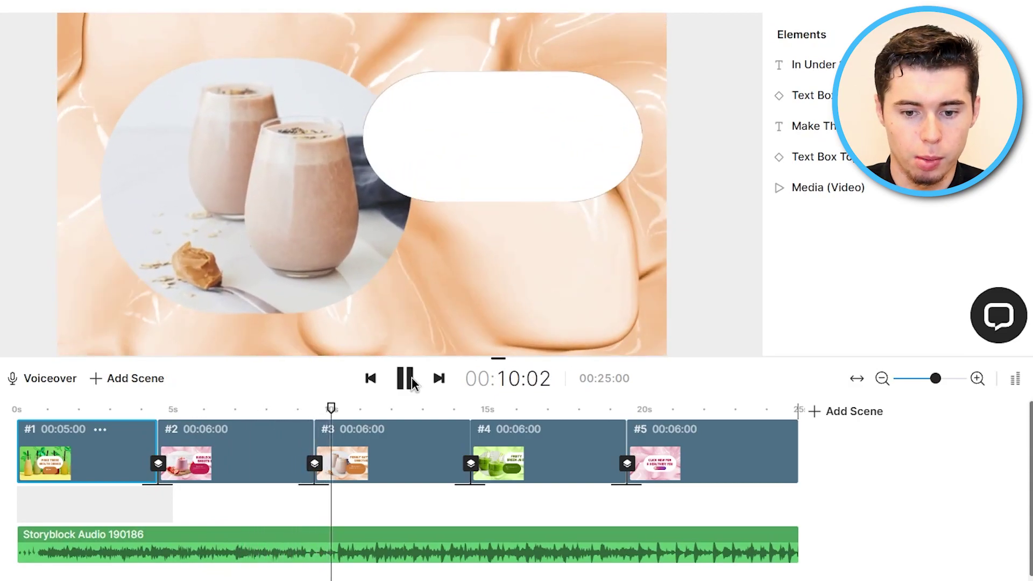
click(412, 381)
Extend the second scene to 00:08:08 and play the video through the third scene.
click(273, 449)
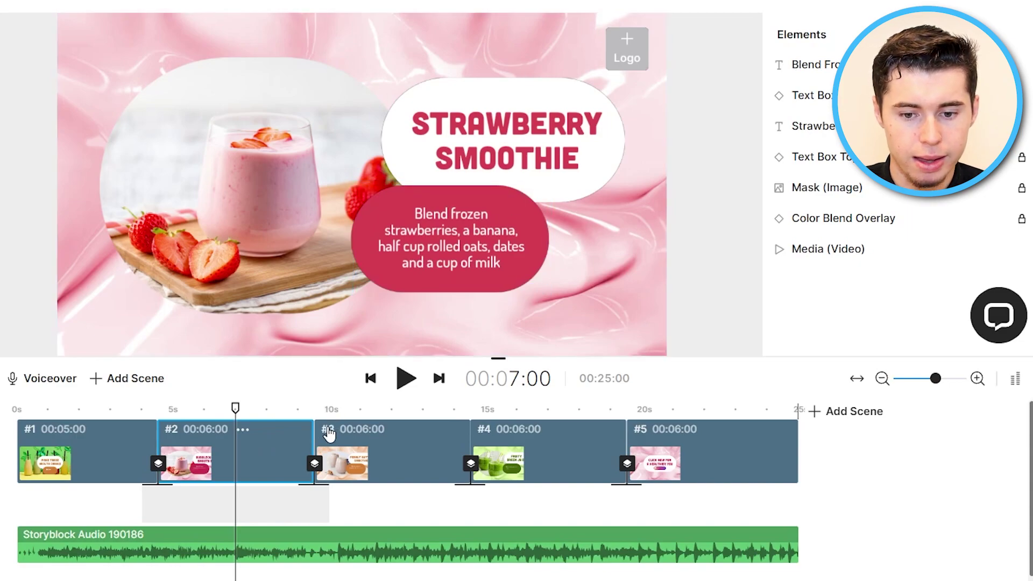
drag(312, 434, 384, 433)
click(409, 383)
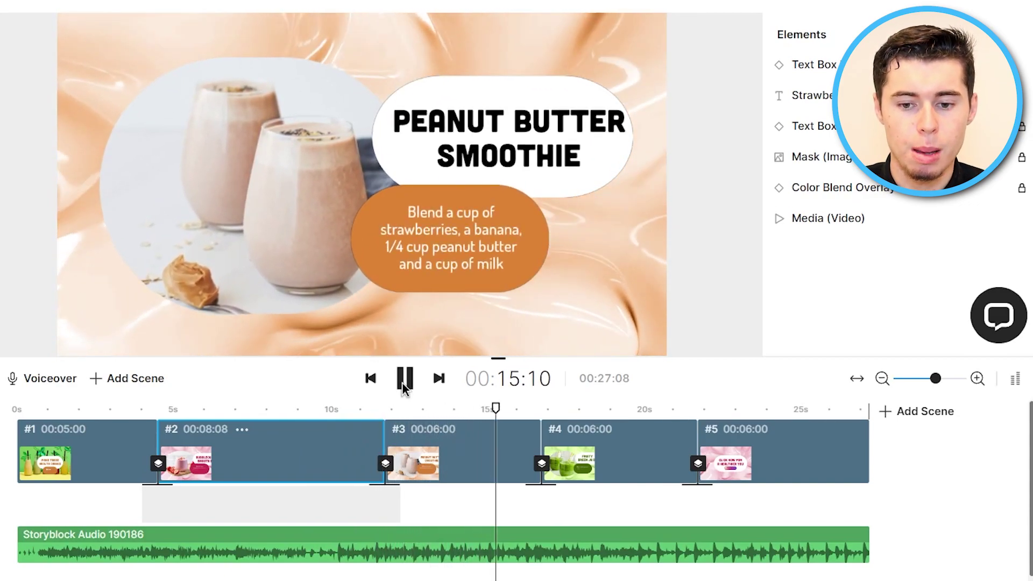
click(403, 379)
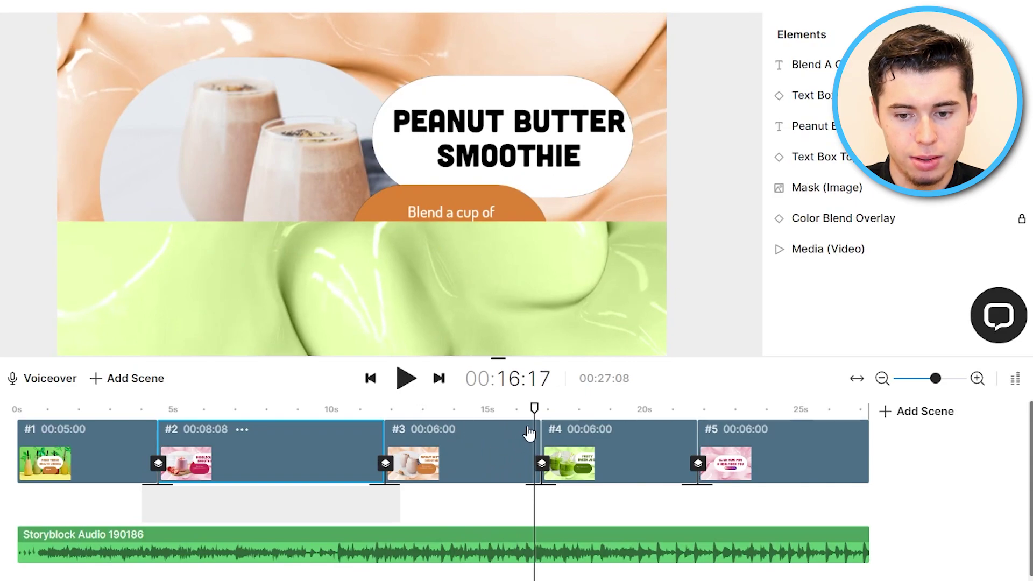
Extend the third scene to 00:08:08, the fourth scene to 00:08:04 and the fifth scene to 00:06:26.
drag(534, 417, 608, 448)
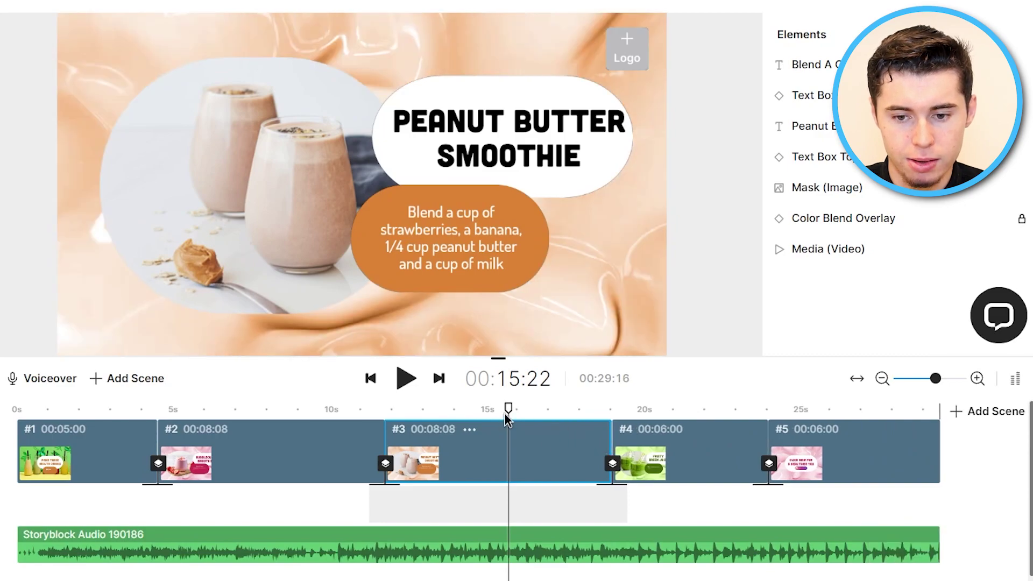
drag(506, 419, 697, 441)
drag(767, 439, 825, 434)
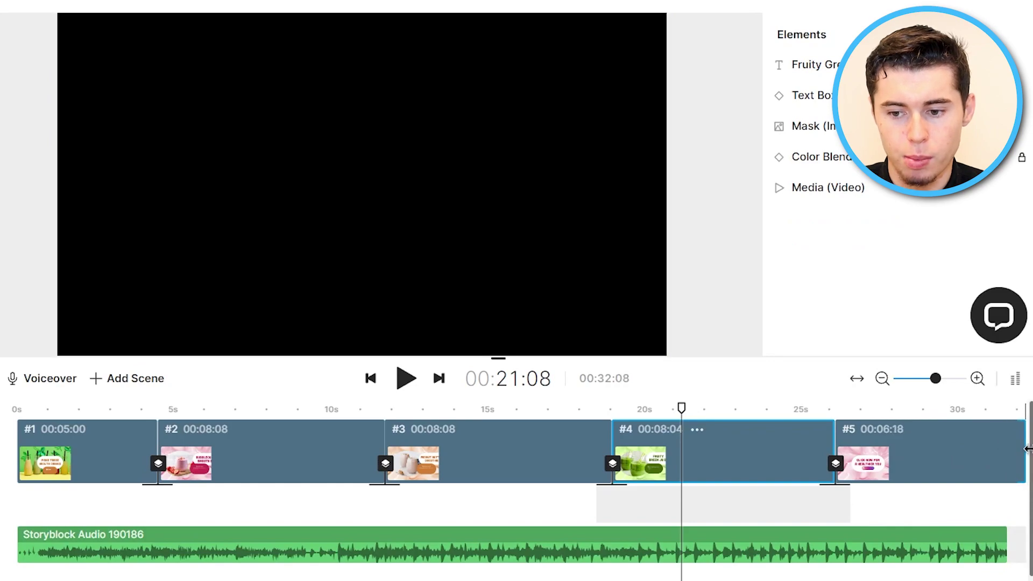
click(925, 469)
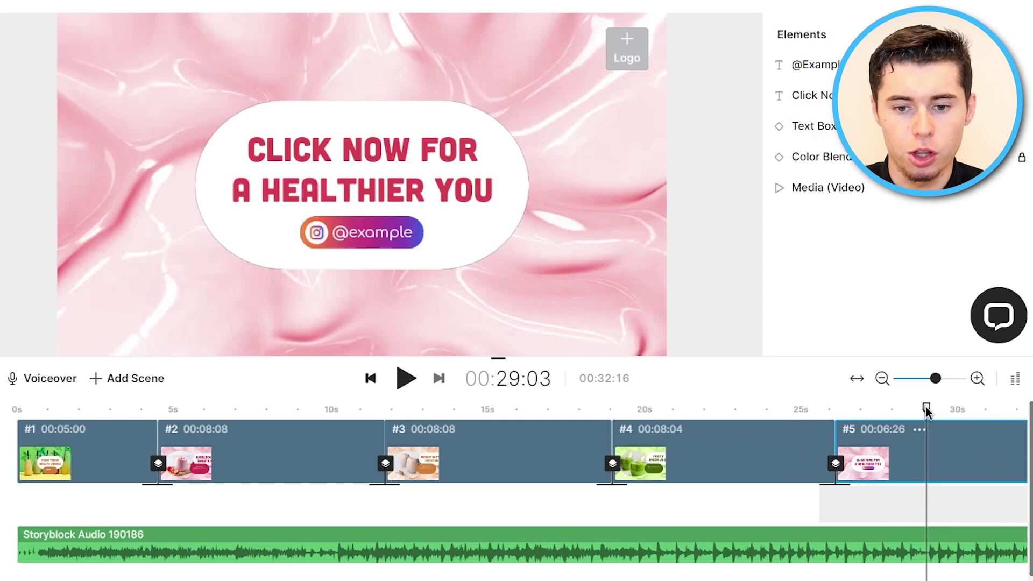
drag(929, 415, 936, 454)
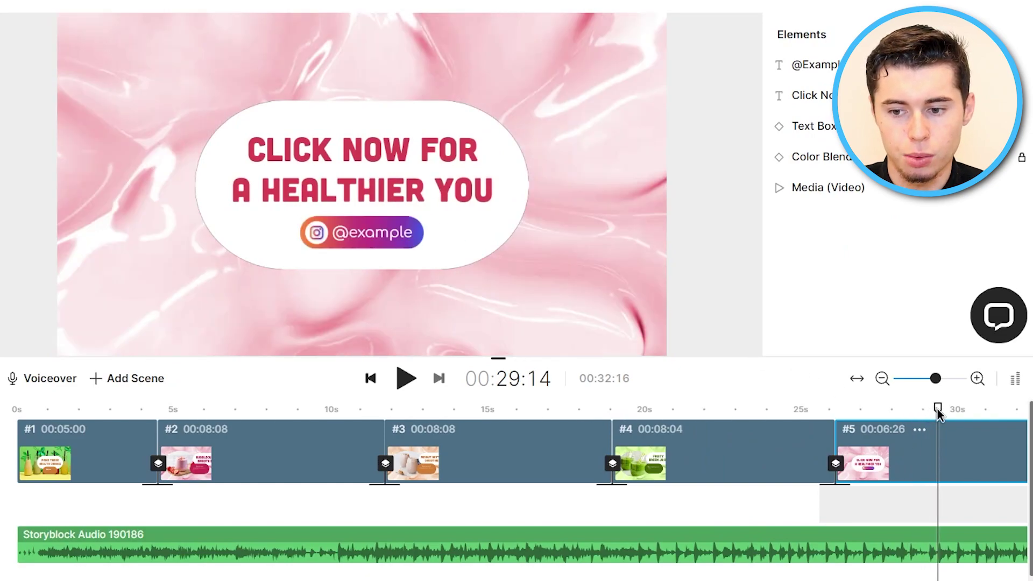
drag(937, 414, 973, 414)
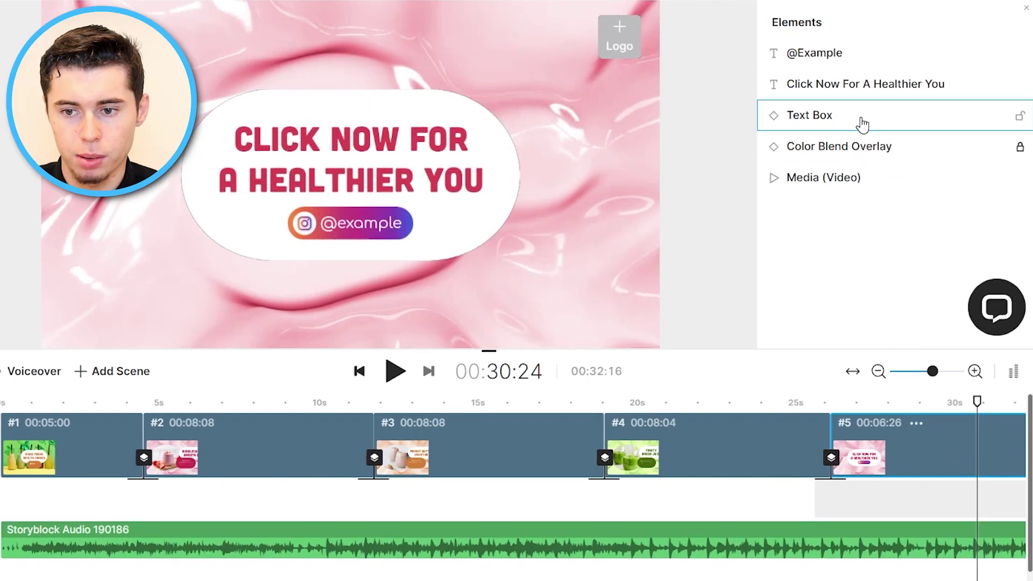
click(858, 58)
click(860, 61)
drag(810, 64, 805, 62)
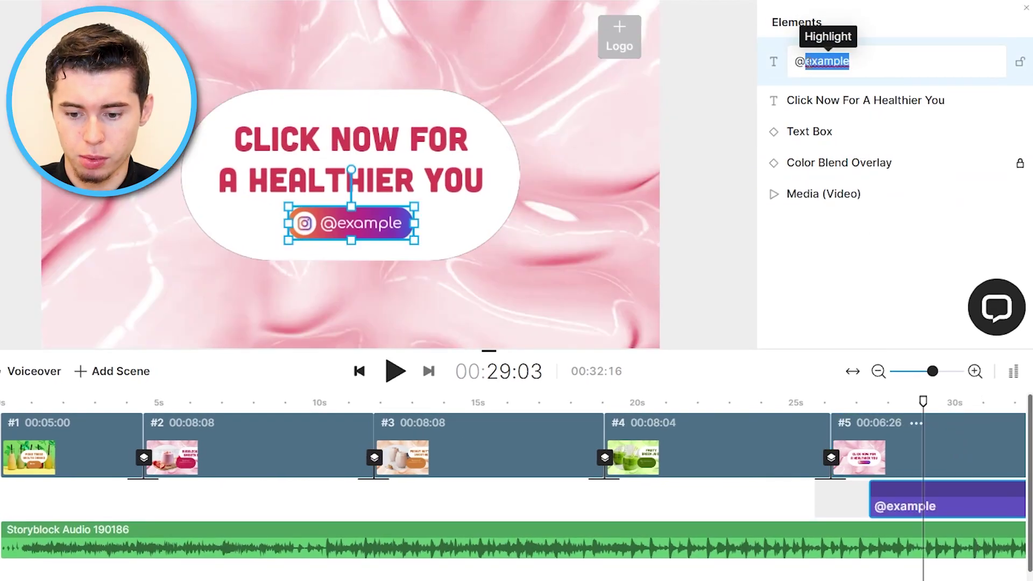
text(gary)
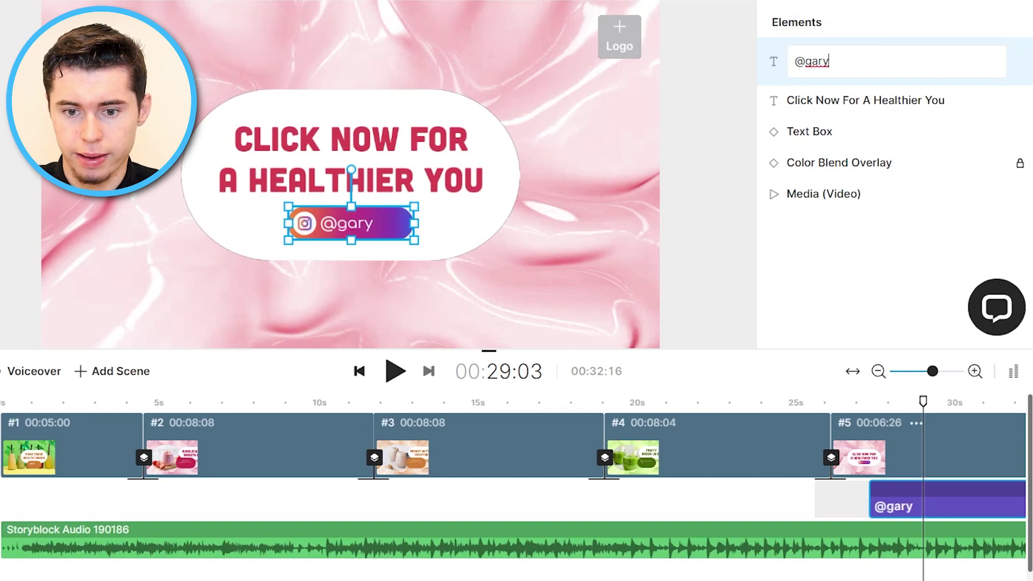
key(Return)
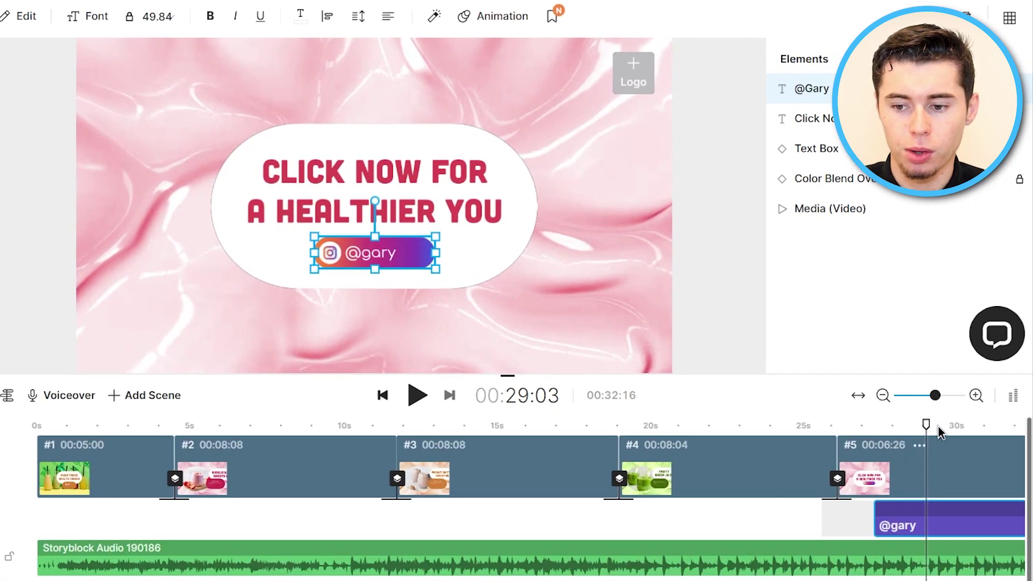
Generate a text-to-speech voiceover of the first scene's text using Realistic (New), US English and the Maxwell voice, and add it at the video's start.
drag(939, 433, 27, 346)
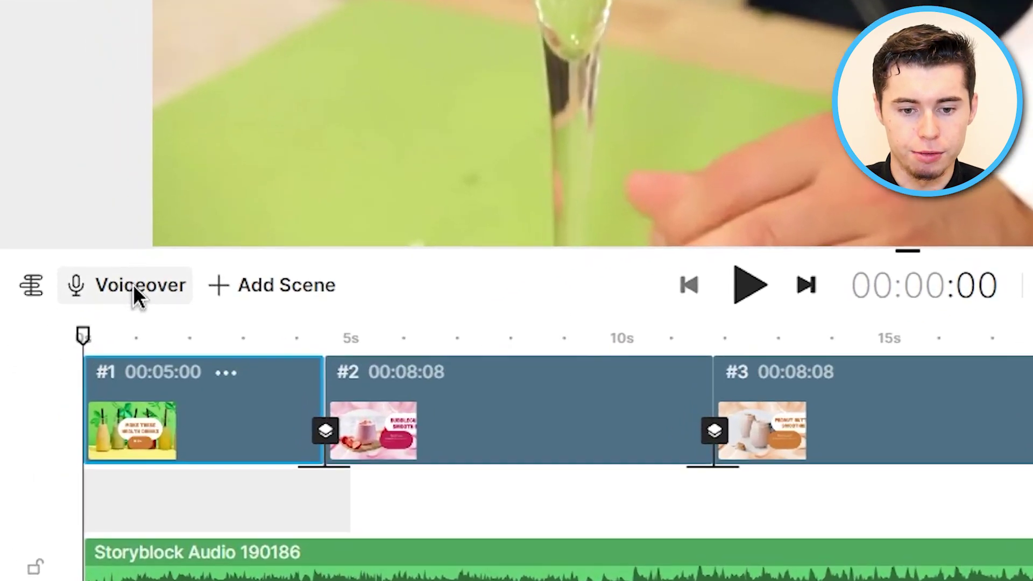
click(66, 396)
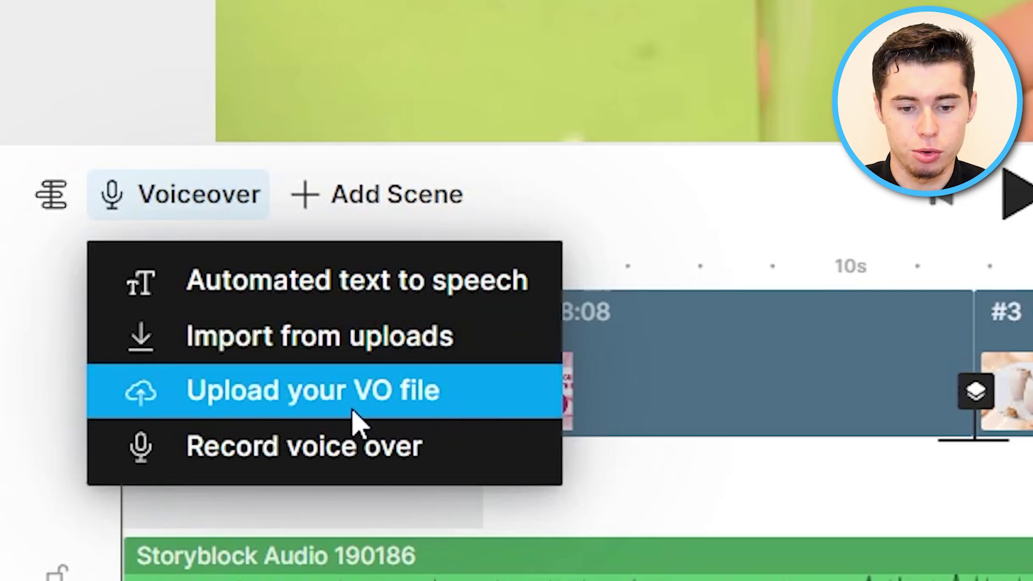
click(376, 280)
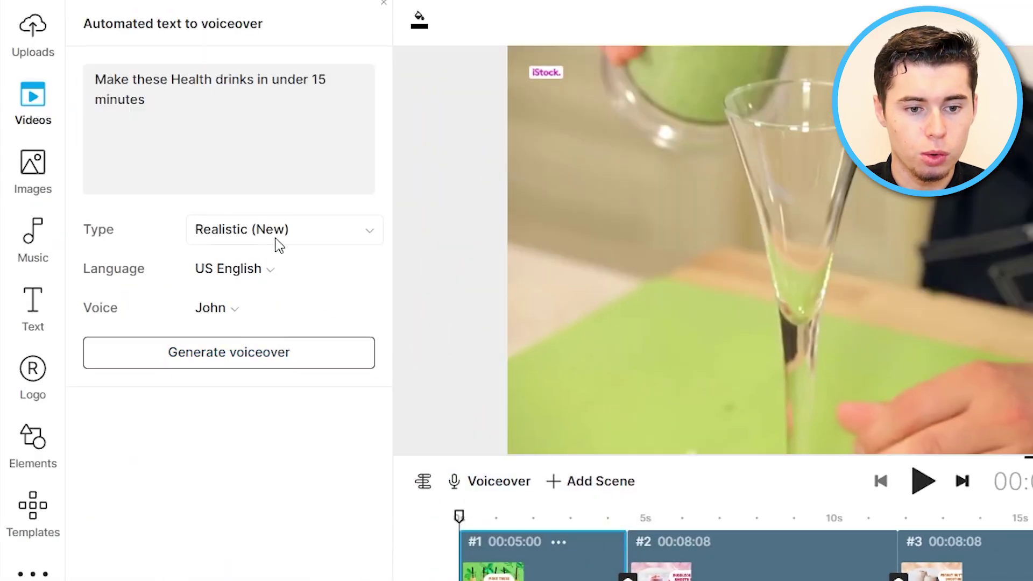
click(279, 244)
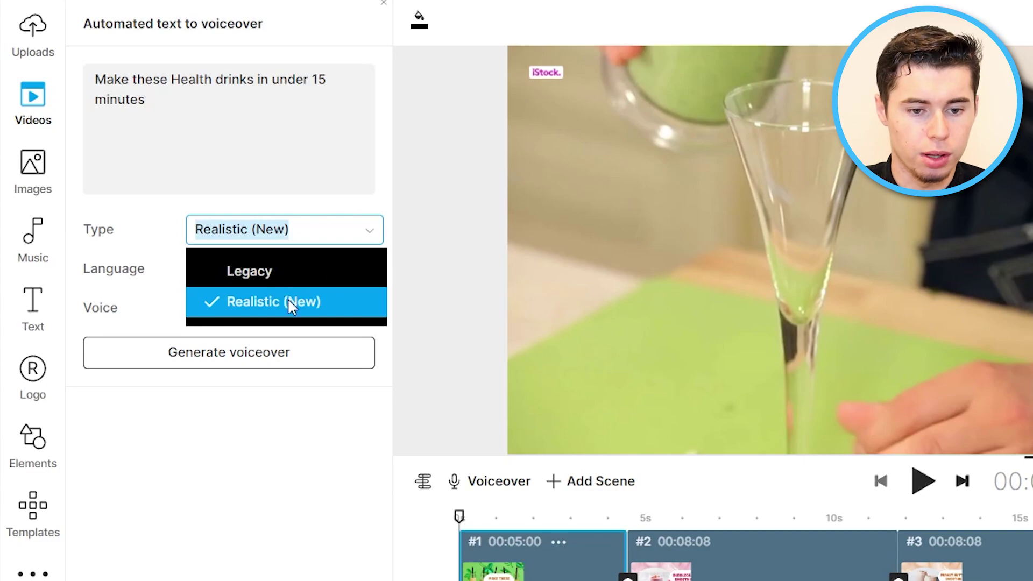
click(288, 299)
click(279, 269)
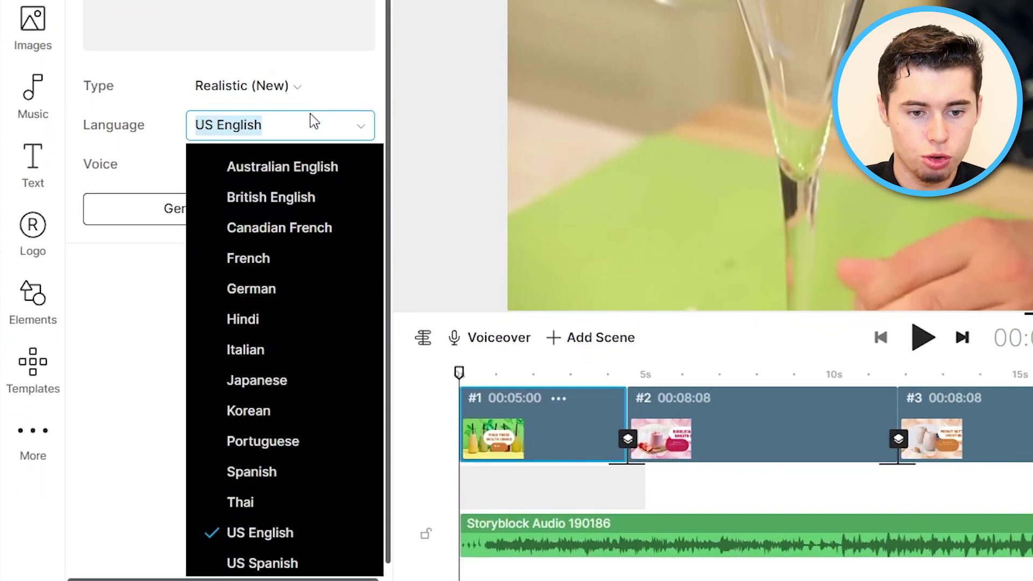
click(123, 291)
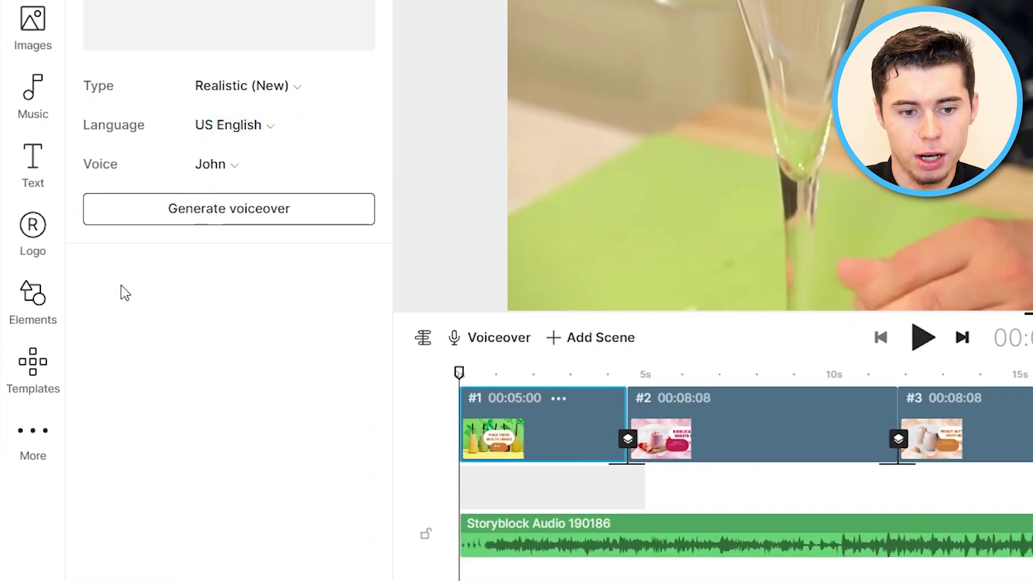
click(254, 174)
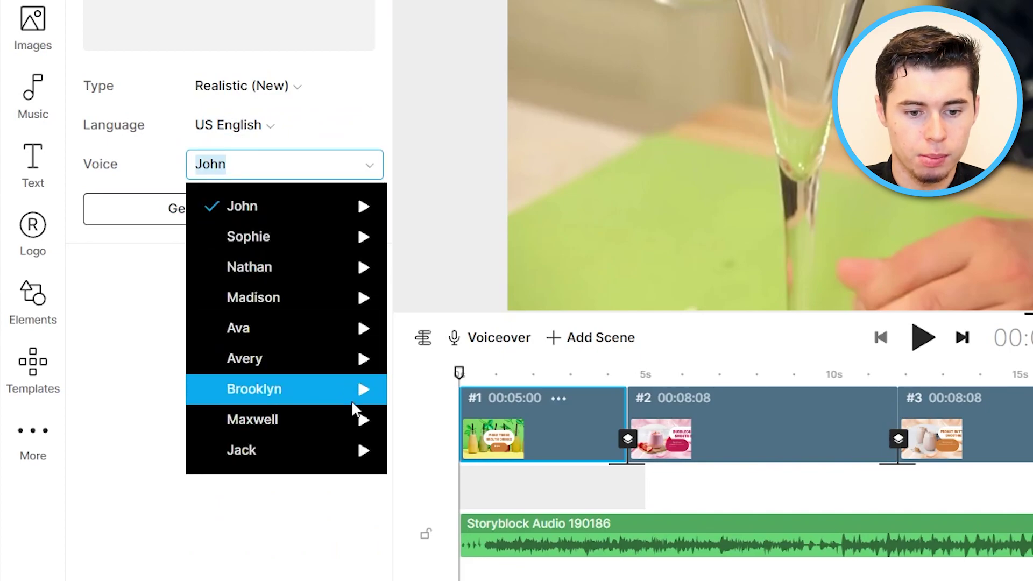
click(303, 419)
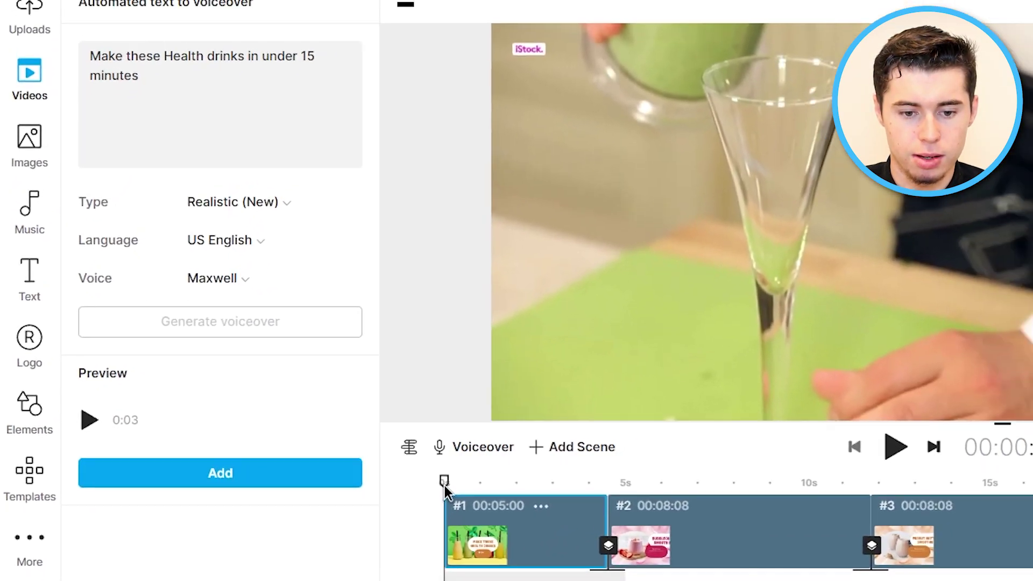
click(191, 472)
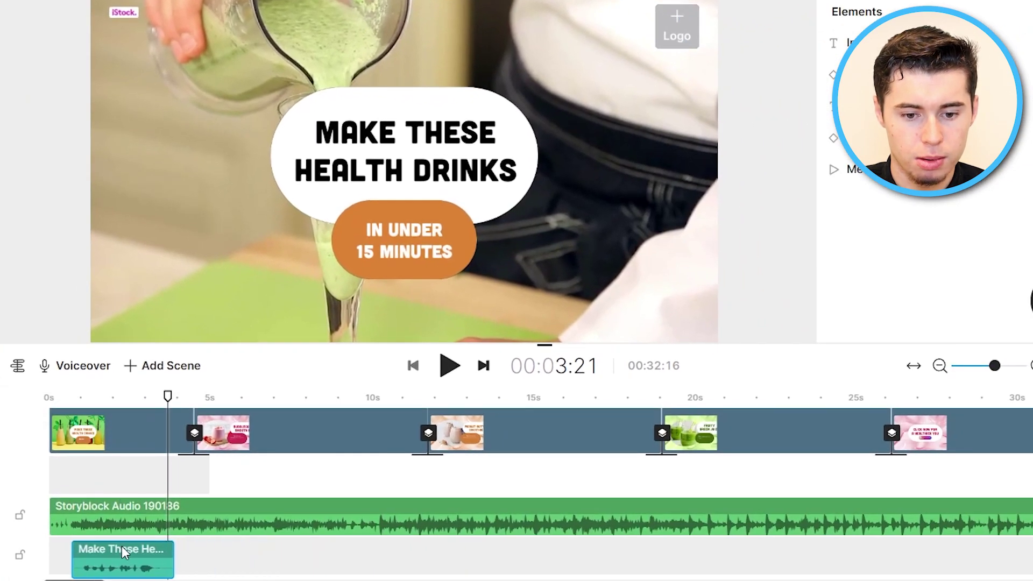
Lower the volume of the background music track and play the video from its start into the second scene.
drag(169, 406, 48, 401)
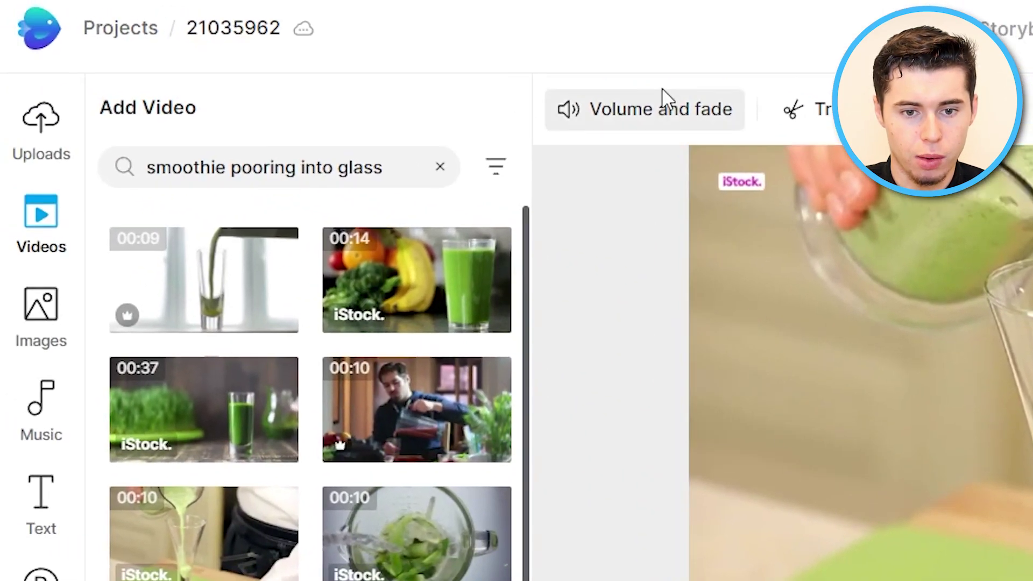
click(665, 102)
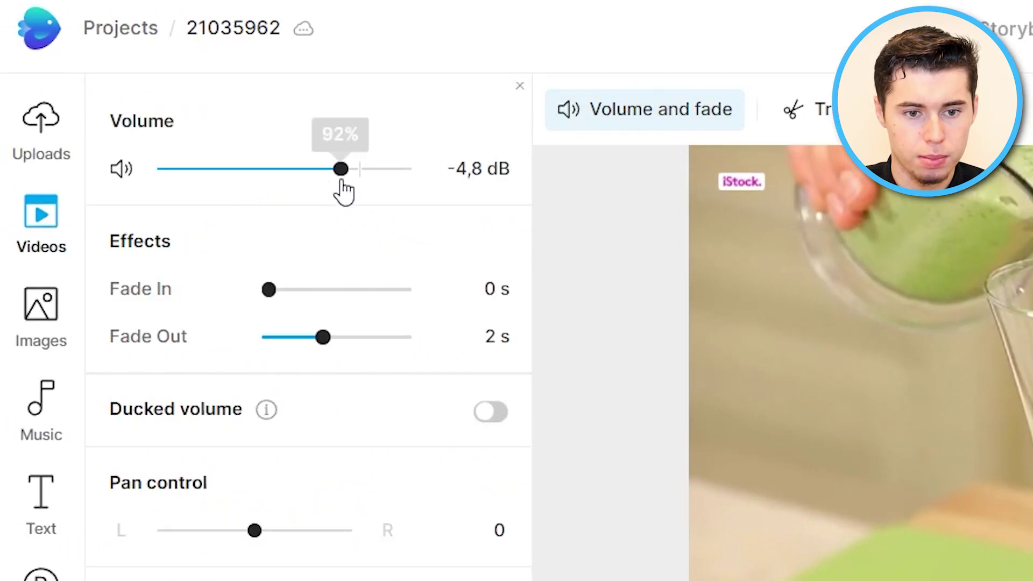
drag(341, 181, 249, 177)
click(572, 541)
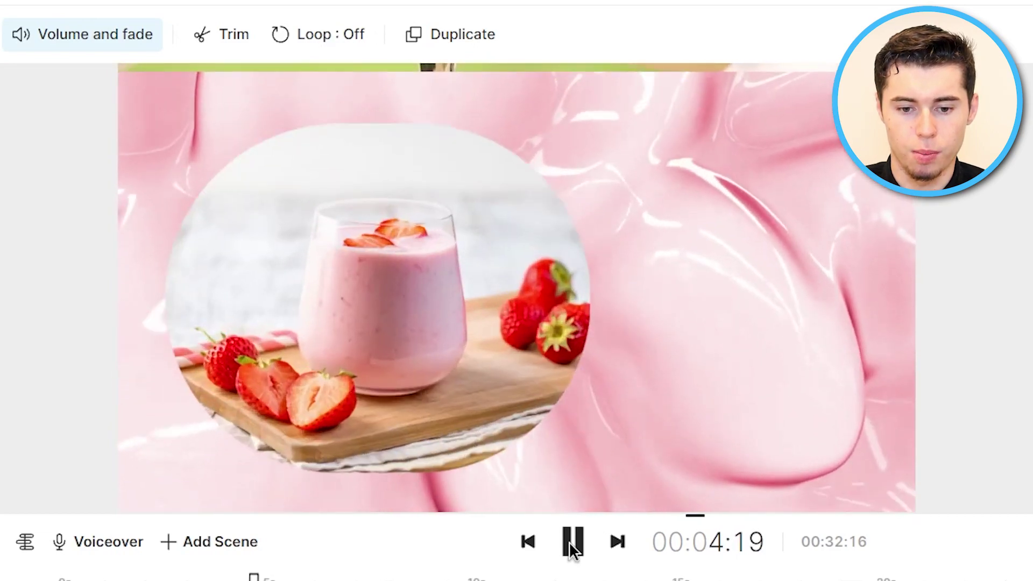
click(572, 541)
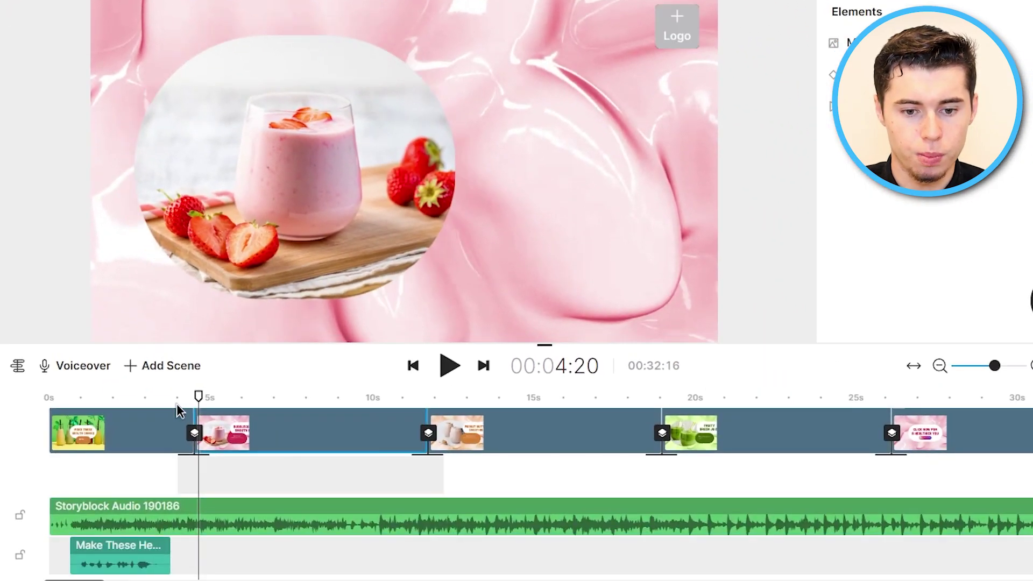
Add a text-to-speech voiceover of the strawberry smoothie text in the Maxwell voice at 00:04:20 and play it back.
click(97, 373)
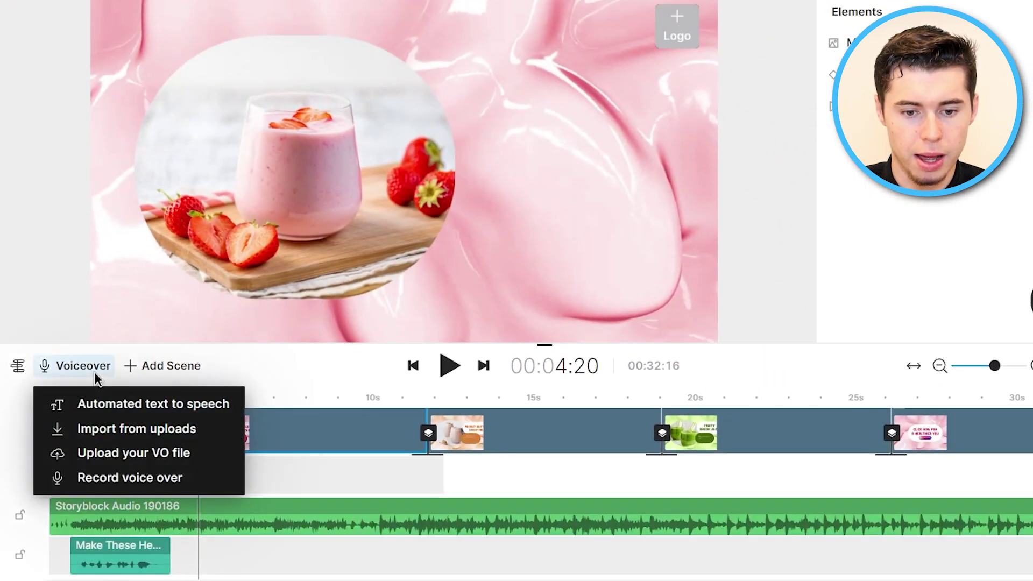
click(105, 401)
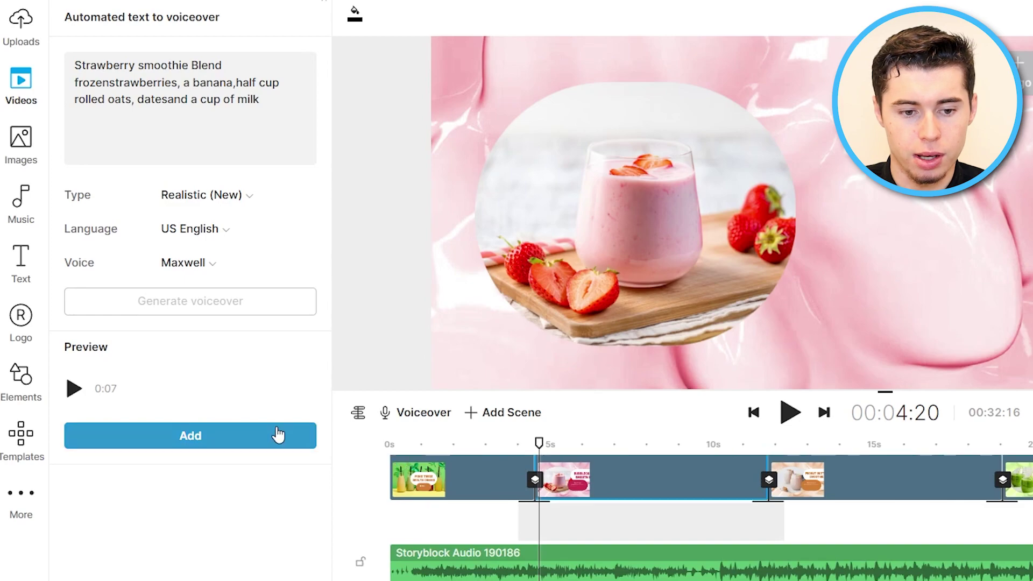
click(278, 435)
drag(348, 565, 347, 522)
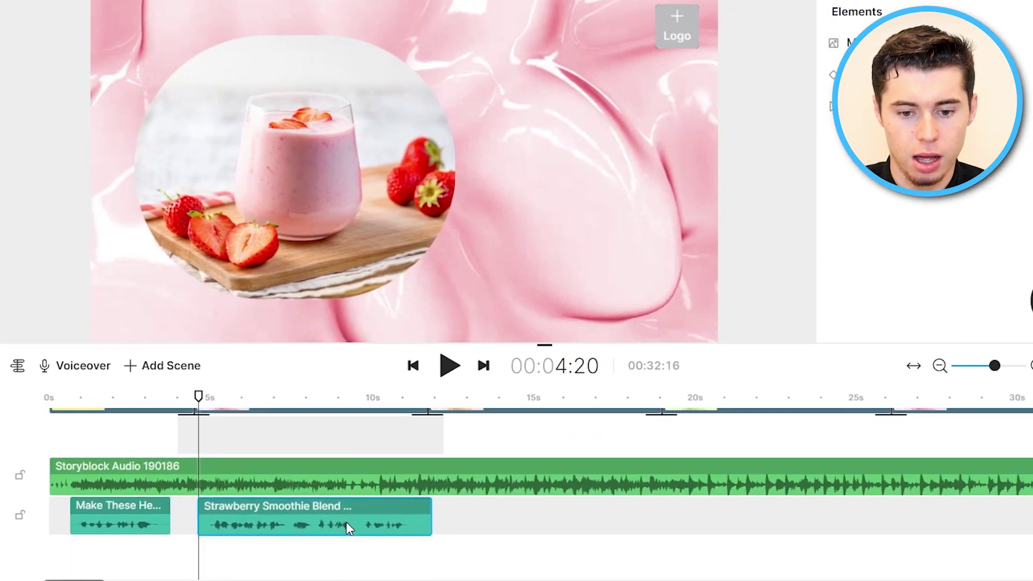
click(448, 369)
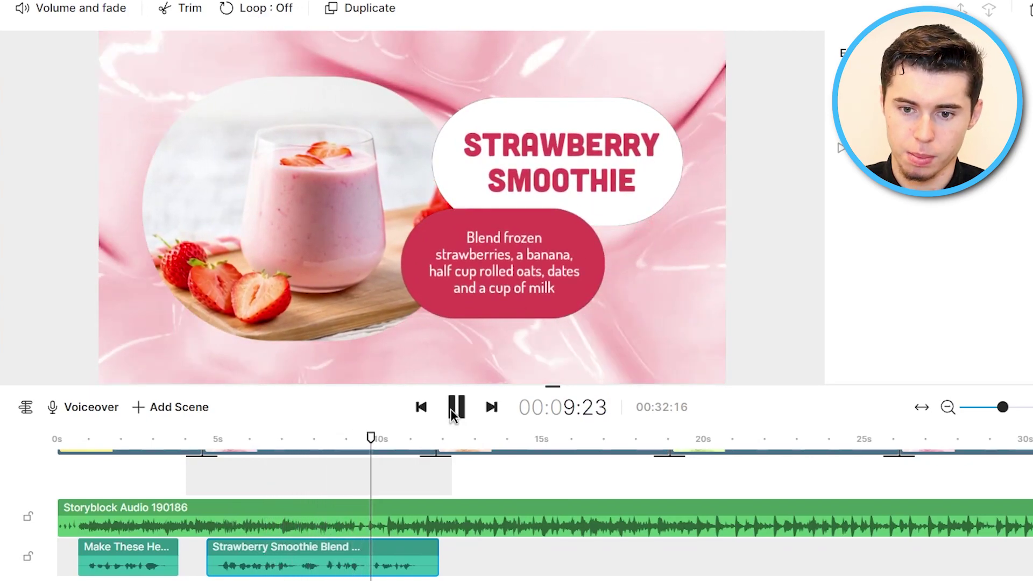
click(448, 408)
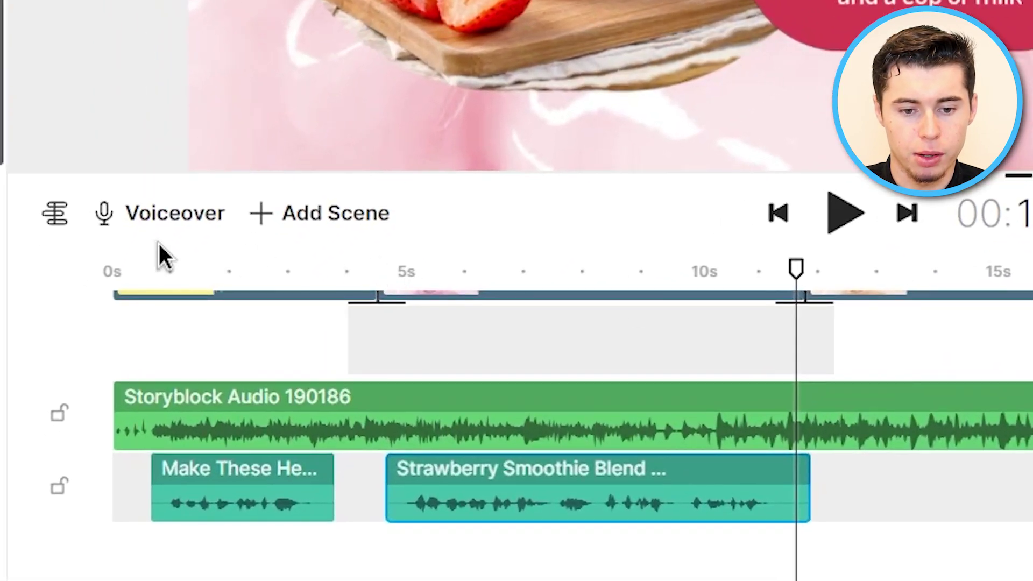
Record a microphone voiceover of about 10.7 seconds and add it to the timeline.
click(77, 410)
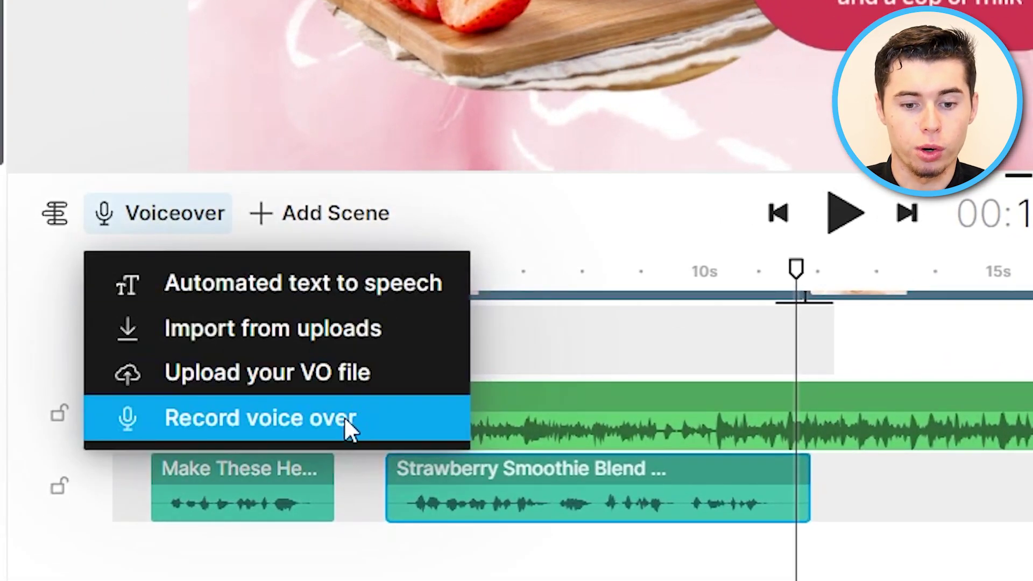
click(344, 417)
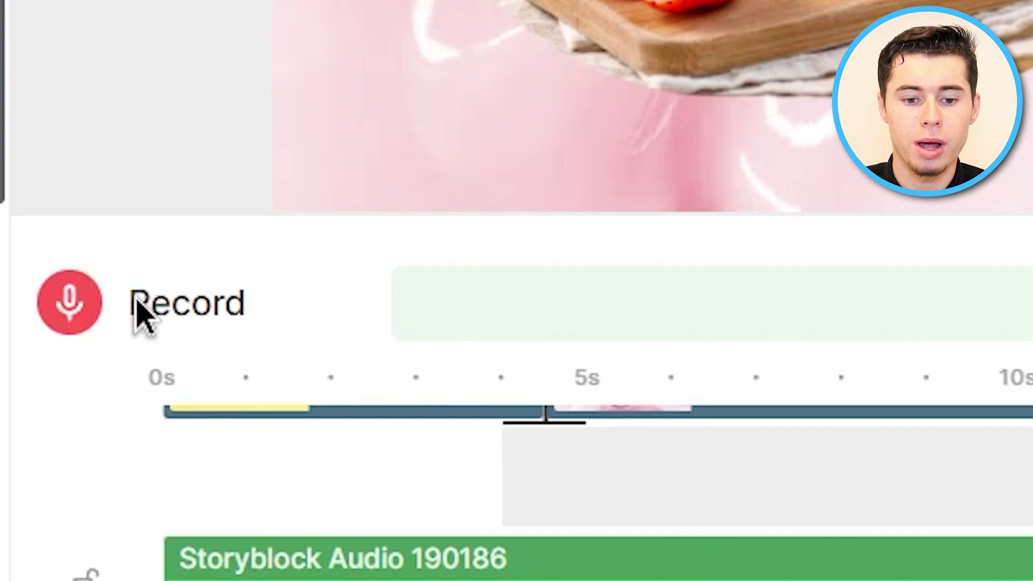
click(189, 304)
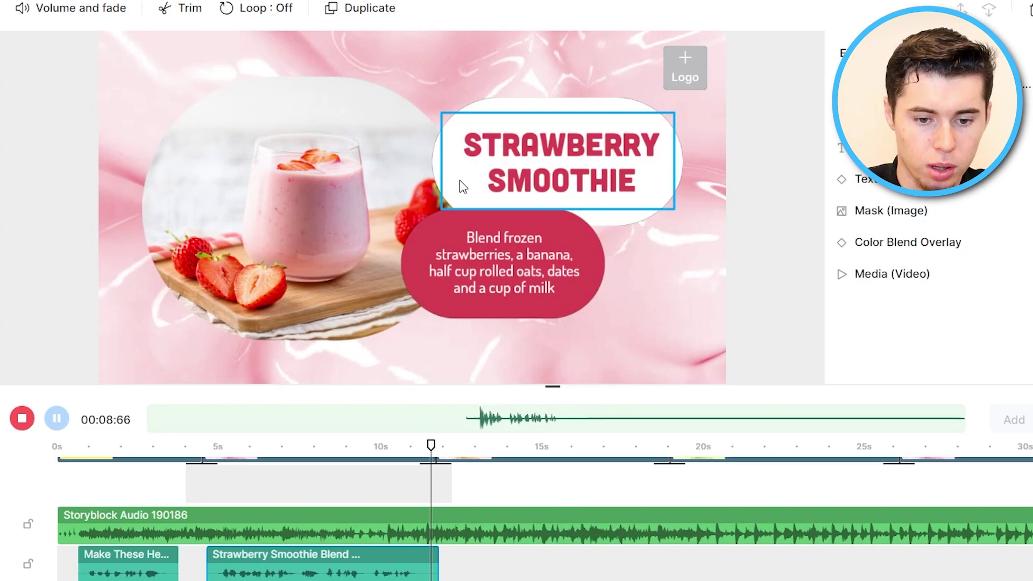
click(22, 417)
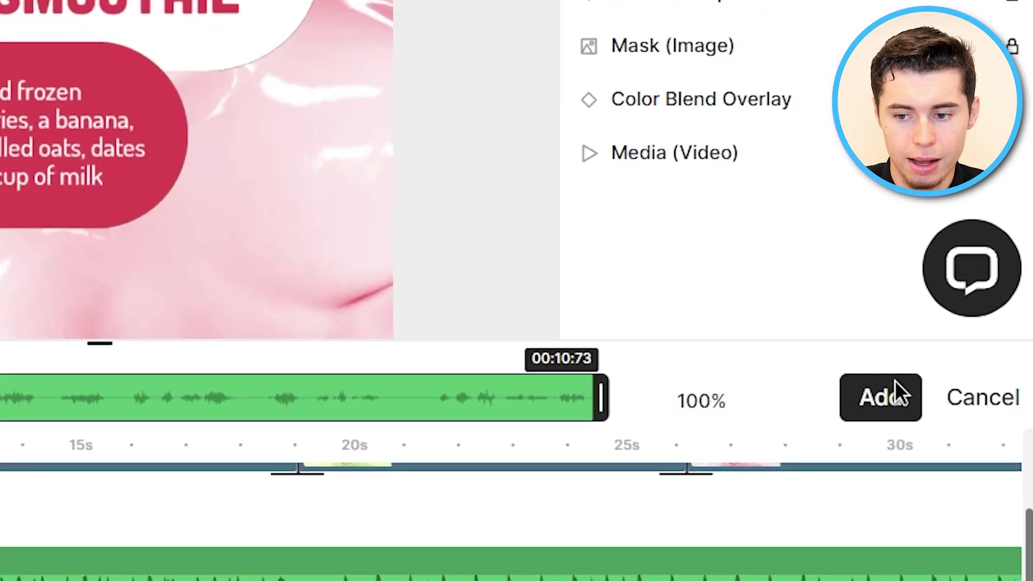
click(1014, 419)
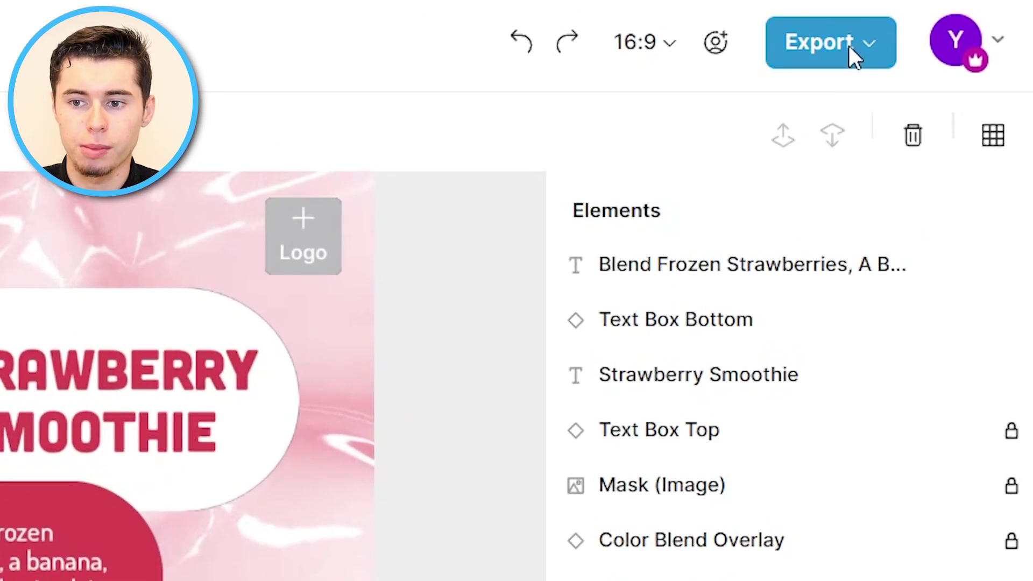
Export the finished video in 1080p Full HD.
click(848, 45)
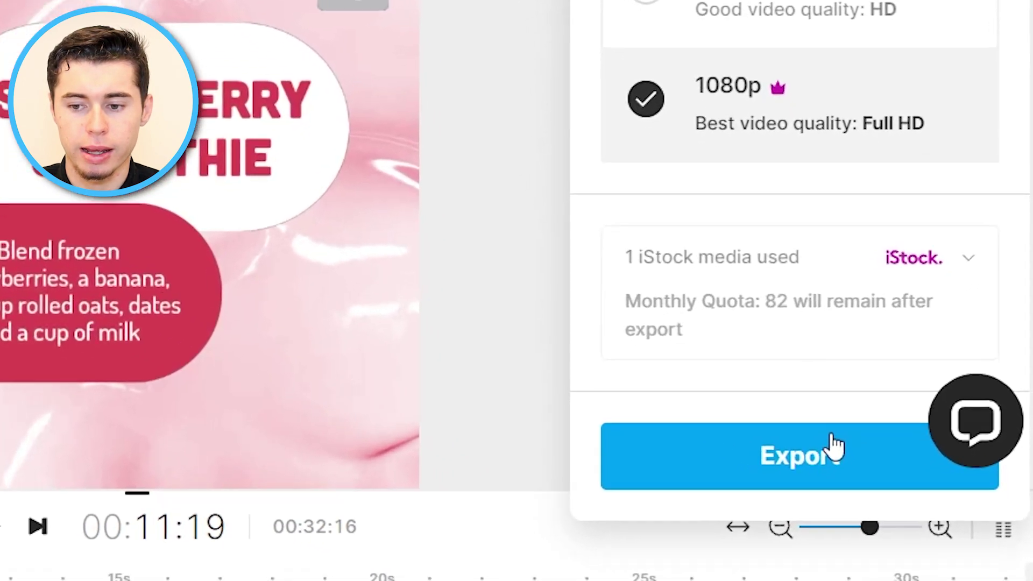
click(883, 515)
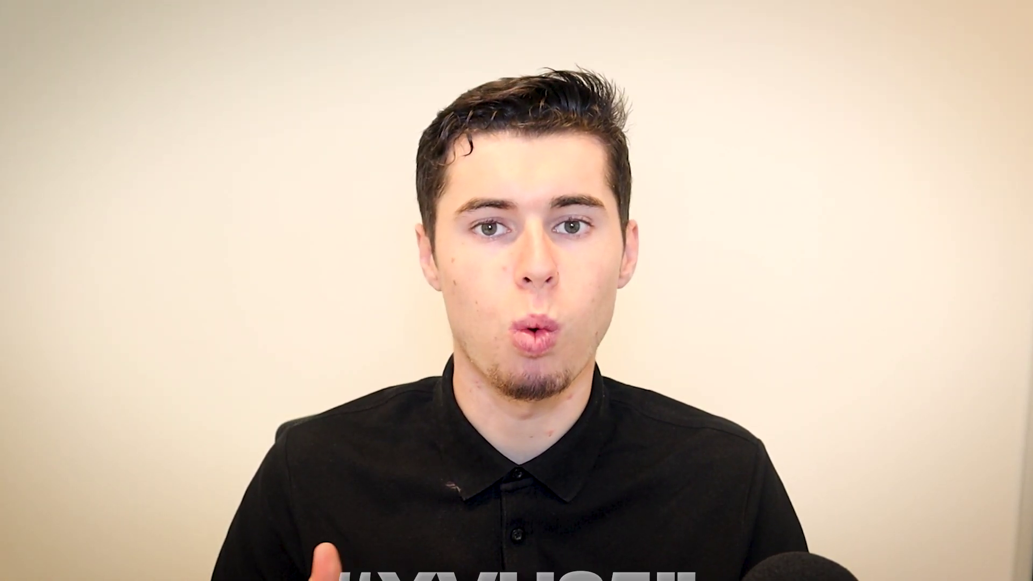
Apply the coupon code YVH25 to the monthly Business plan at checkout.
text(VH25)
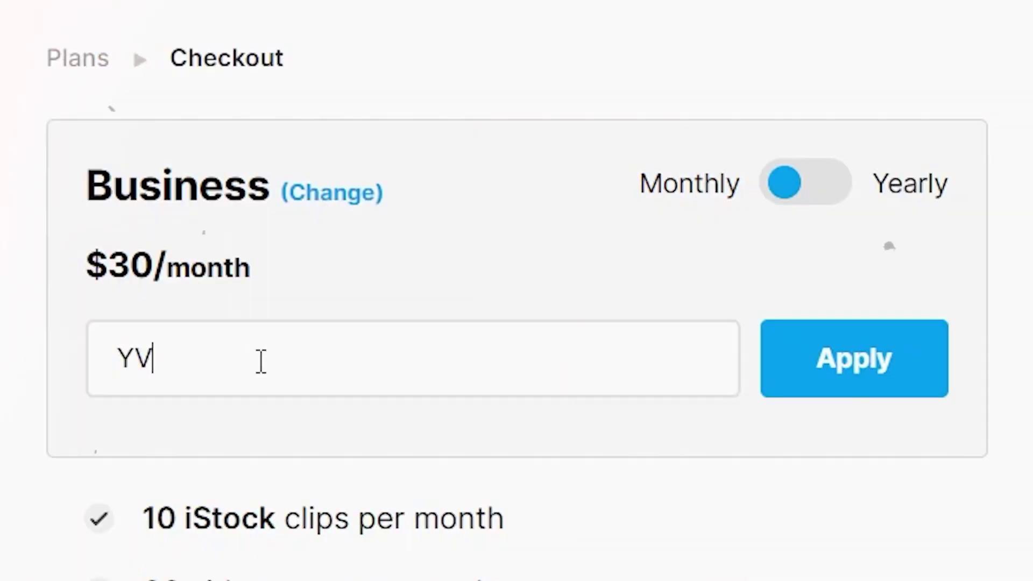
click(868, 366)
drag(630, 366, 384, 373)
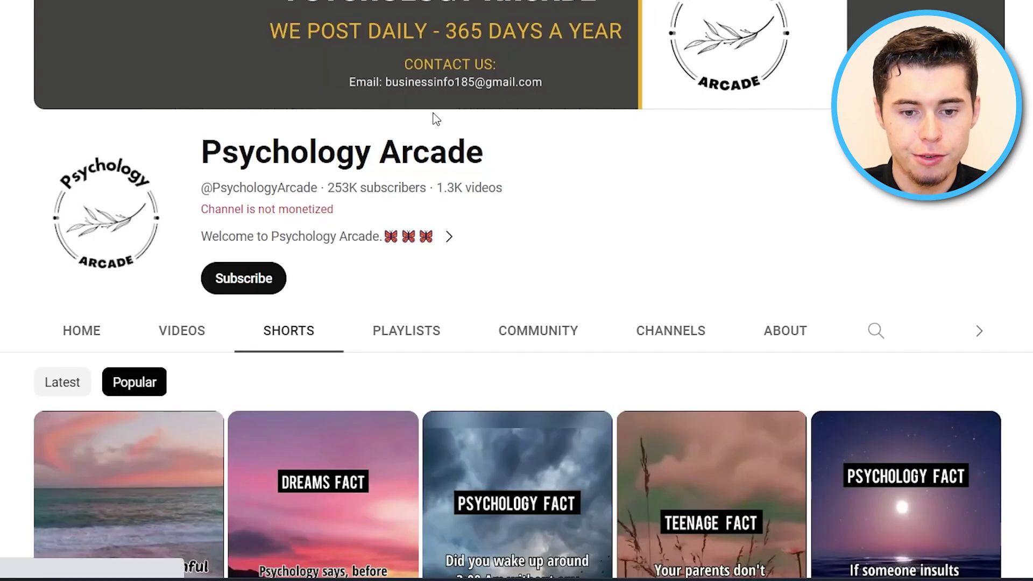
On YouTube, examine the most popular Shorts of the Psychology Arcade channel for their topics, style and view counts.
scroll(436, 119, down, 5)
scroll(151, 204, down, 3)
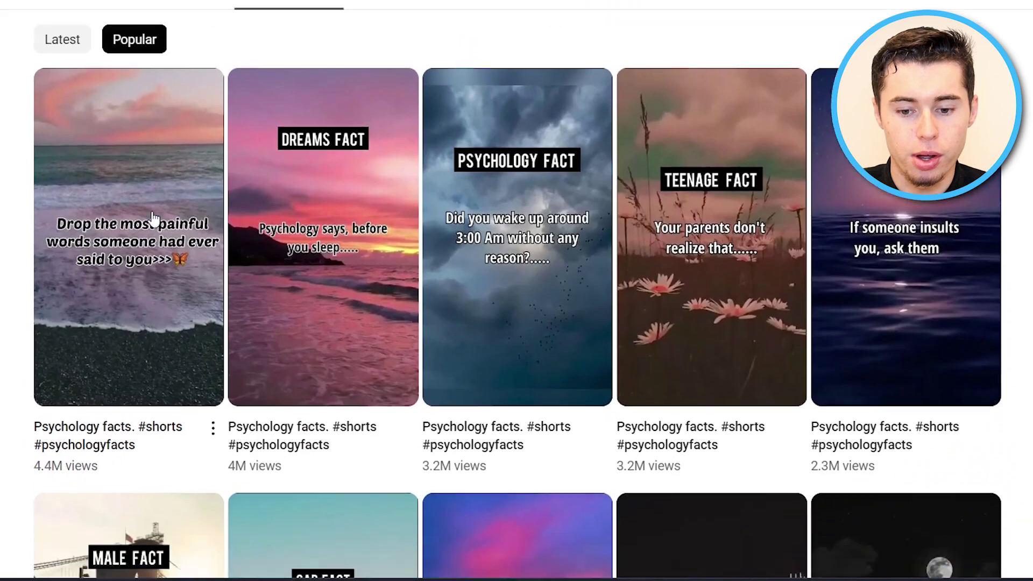
scroll(116, 230, up, 2)
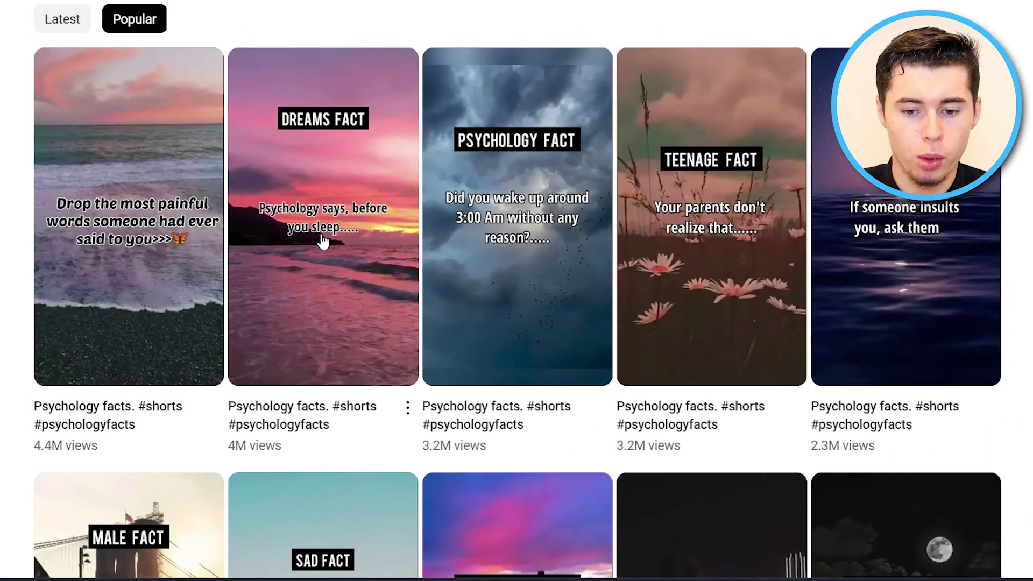
scroll(694, 266, down, 15)
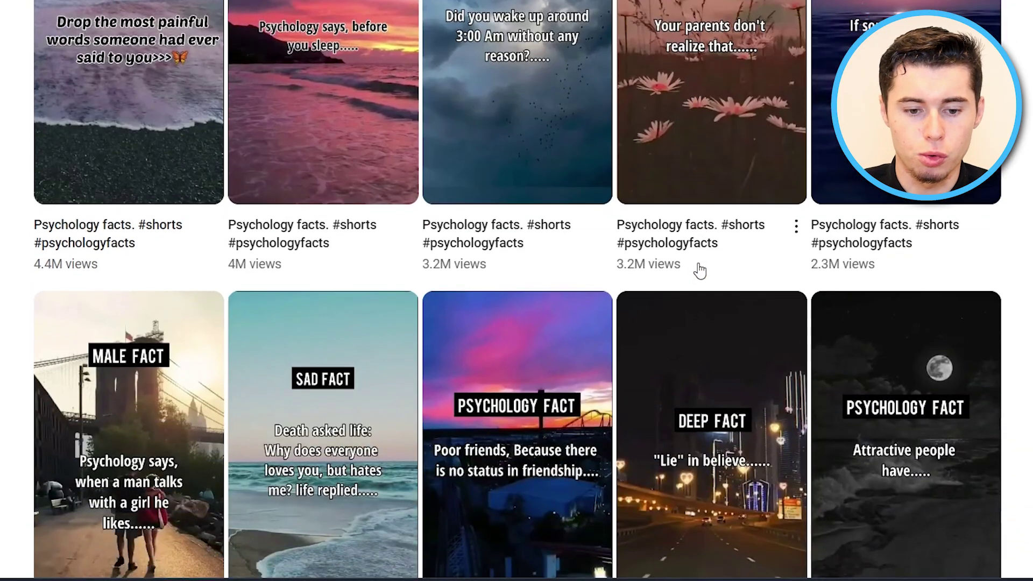
scroll(272, 346, down, 8)
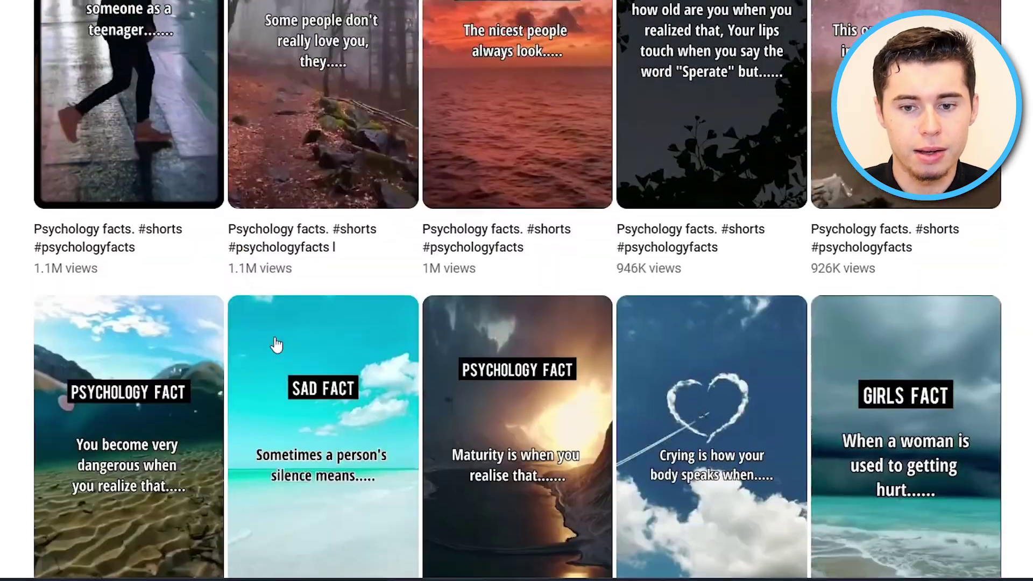
scroll(276, 346, up, 20)
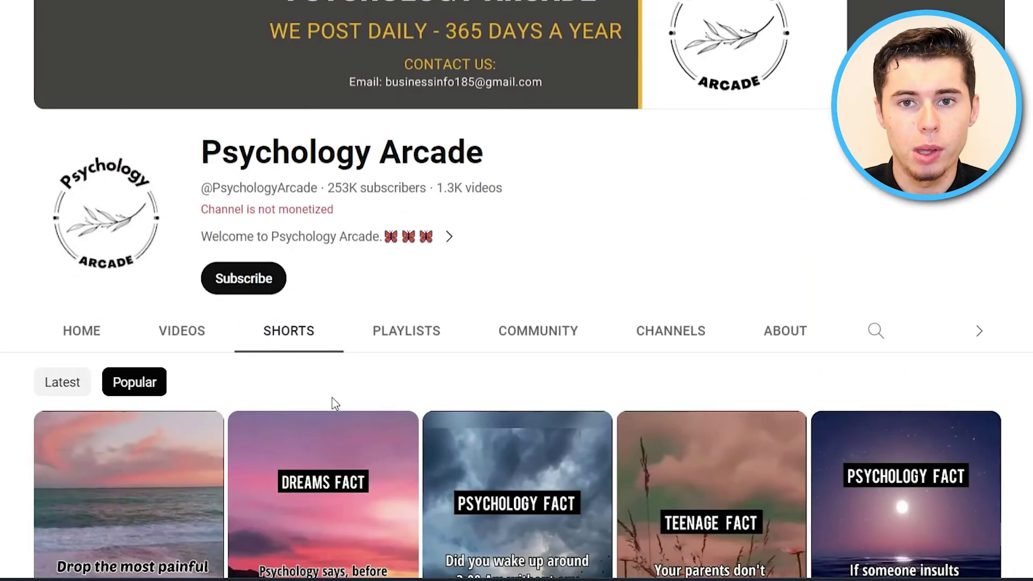
scroll(333, 402, down, 5)
click(322, 332)
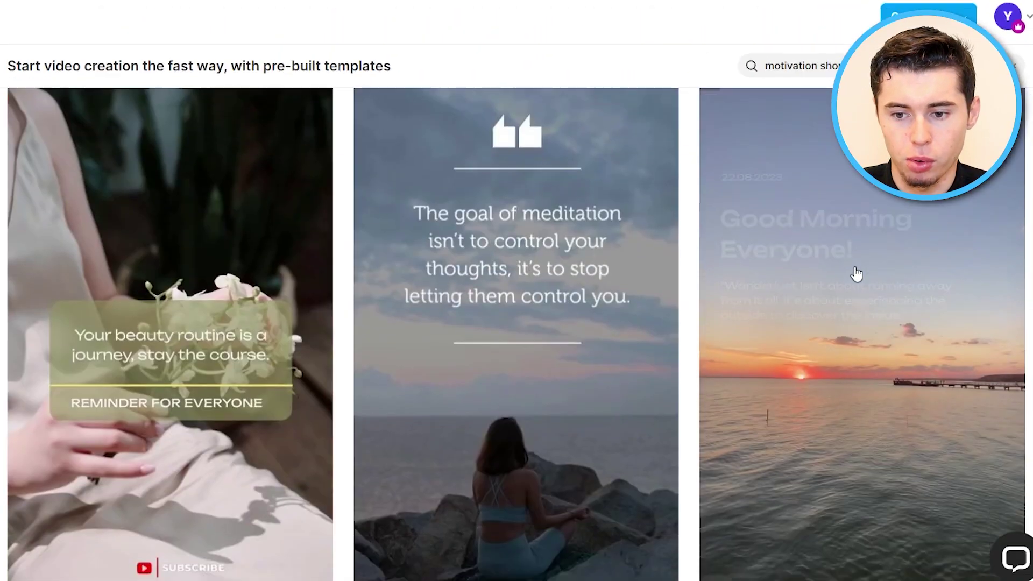
In InVideo, browse the motivation shorts templates for a suitable vertical quote design.
scroll(856, 274, down, 10)
scroll(489, 295, down, 8)
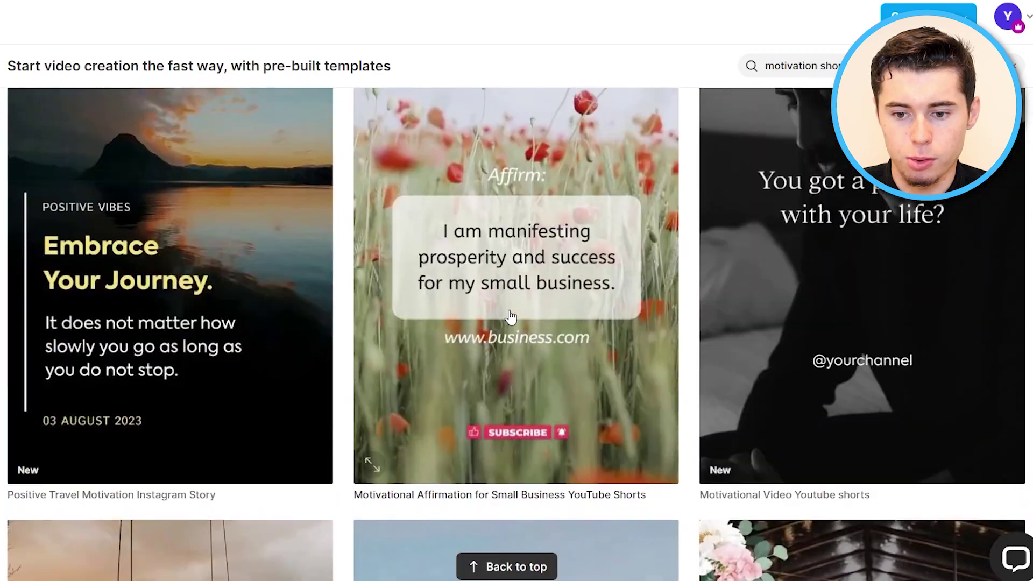
scroll(512, 315, up, 10)
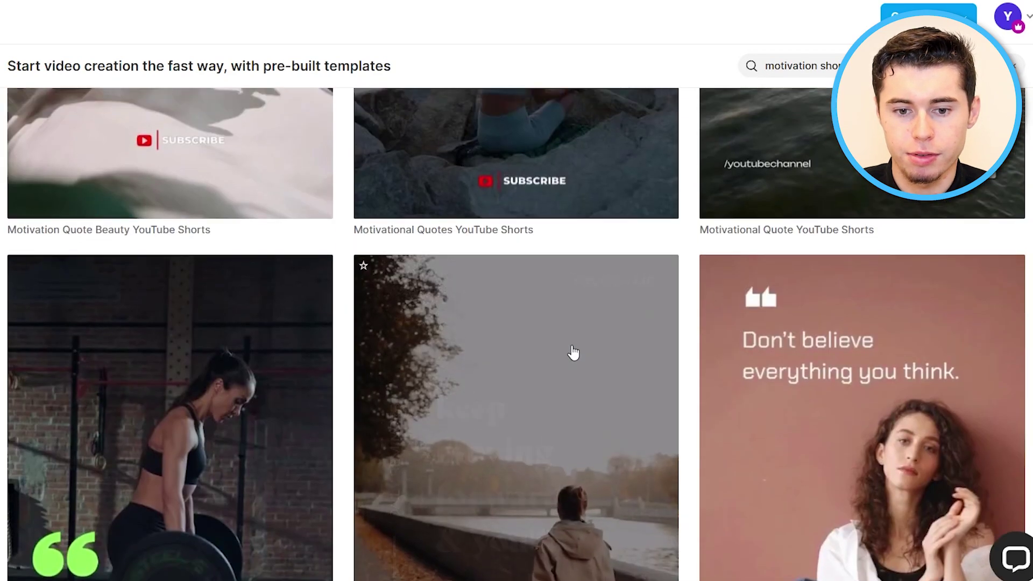
Open the Motivational Quote YouTube Shorts template with the sunset sea background in Portrait (9:16) for editing.
scroll(801, 339, down, 5)
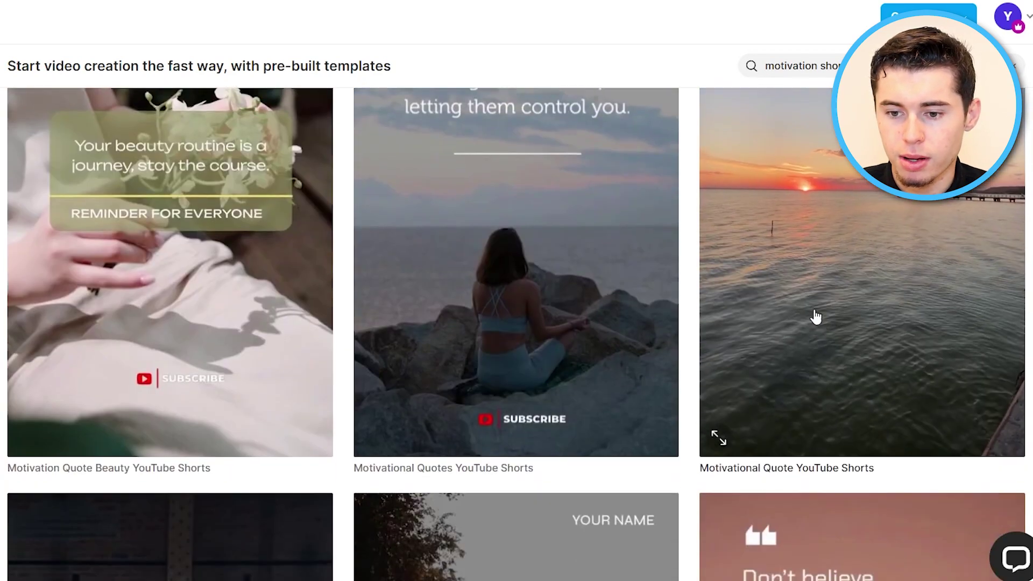
click(820, 258)
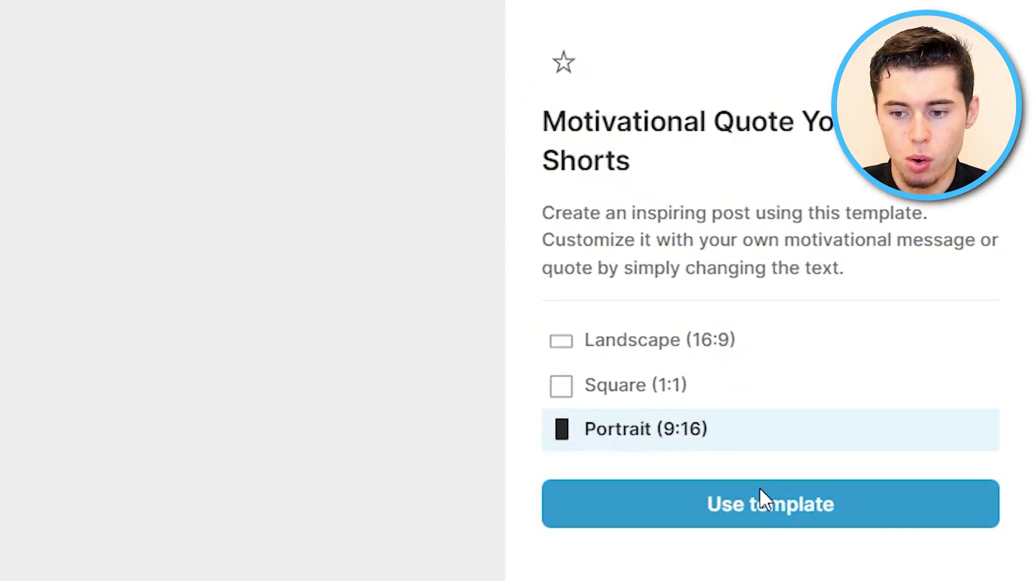
click(761, 491)
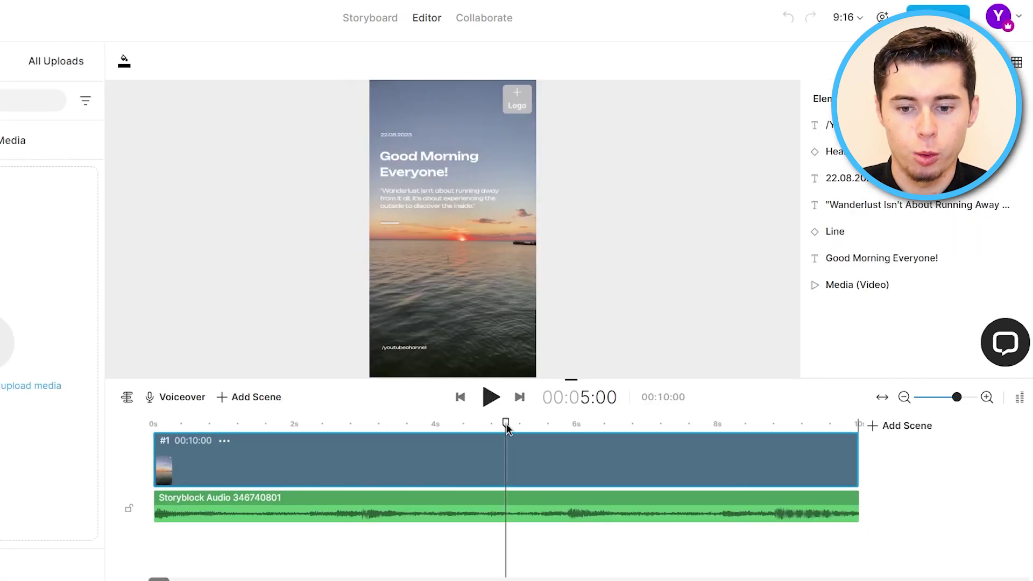
Preview the template's text animation from the start of the timeline.
drag(505, 428, 140, 408)
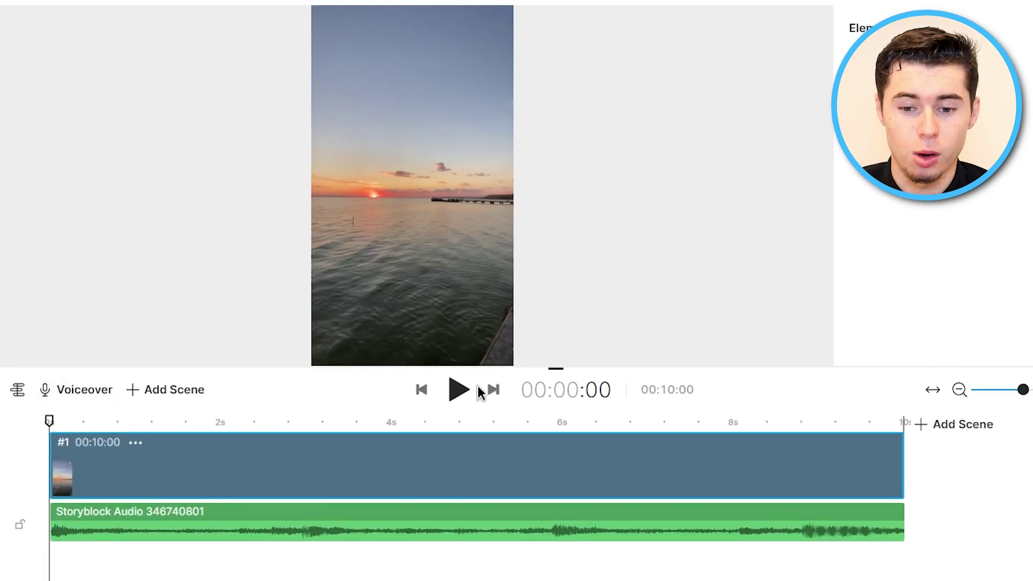
click(468, 390)
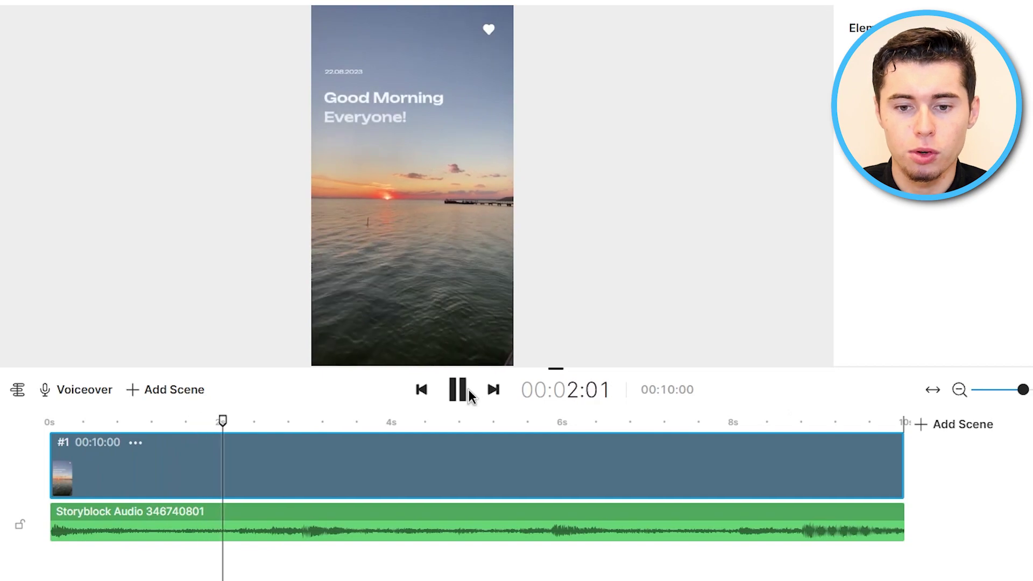
click(469, 390)
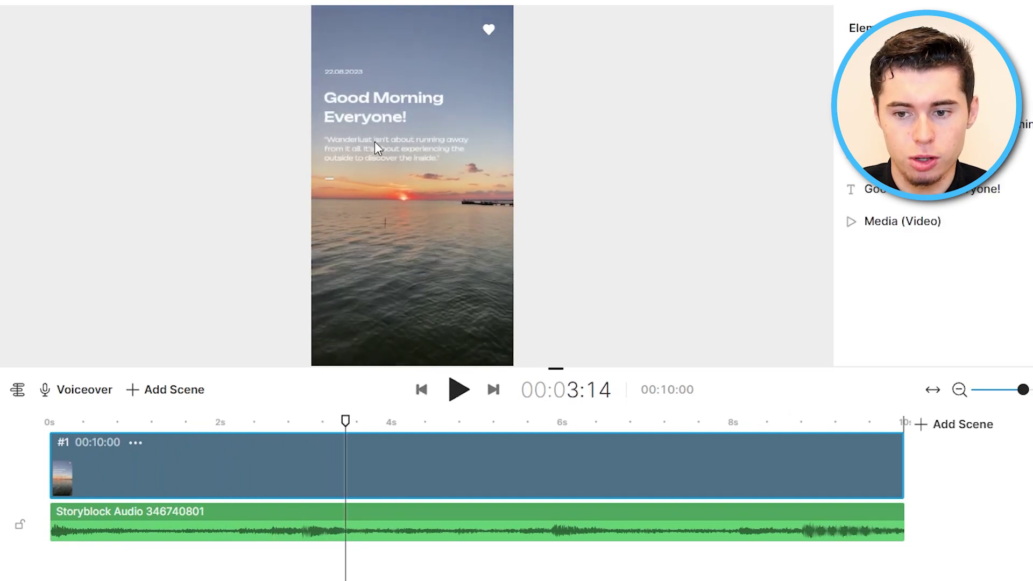
Delete the template's date, "Good Morning Everyone!" heading and wanderlust quote from the scene.
click(377, 99)
click(348, 70)
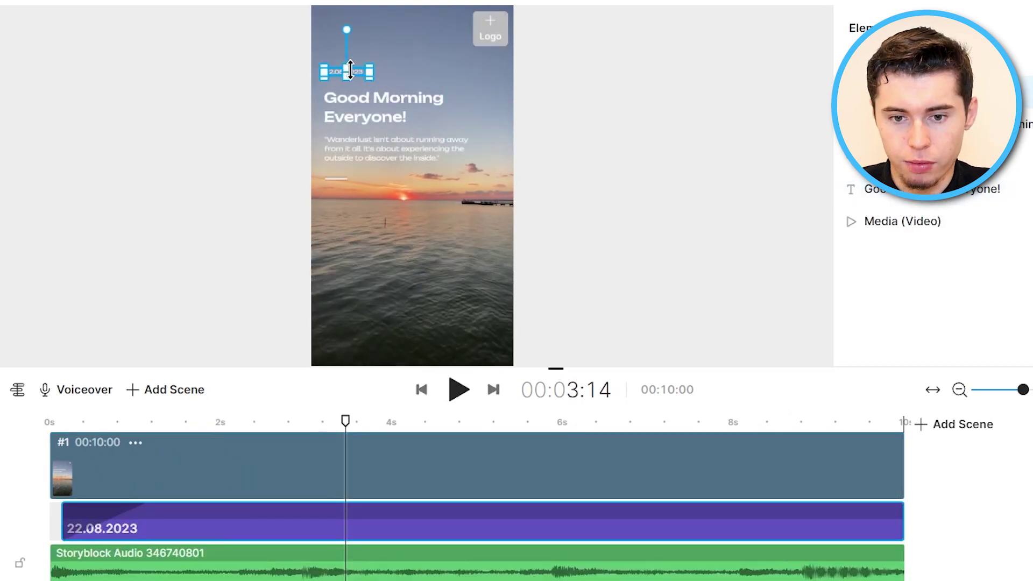
key(Delete)
click(373, 98)
key(Delete)
click(391, 143)
key(Delete)
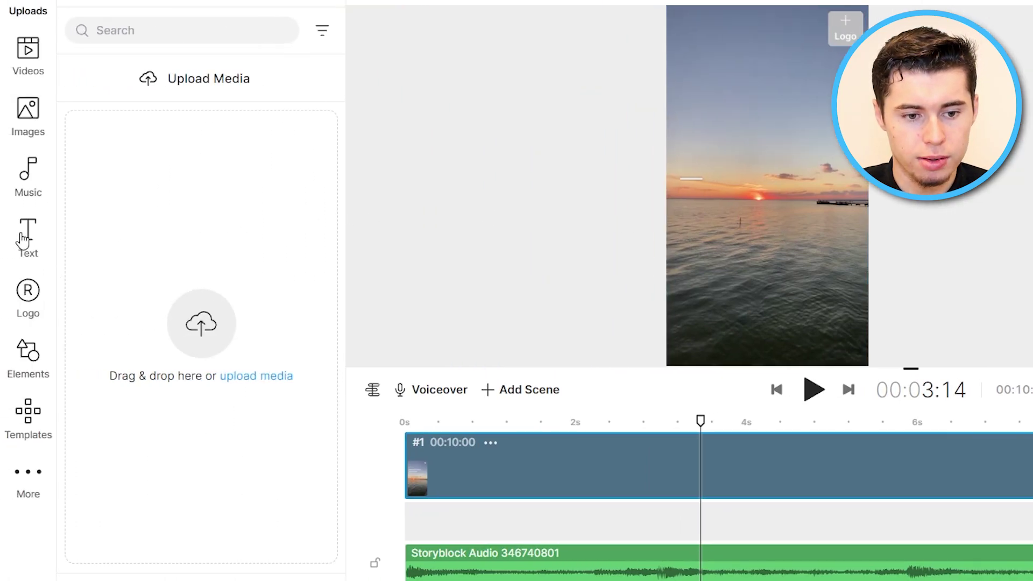
Add a heading to the scene and set its text to "DREAM FACT".
click(24, 237)
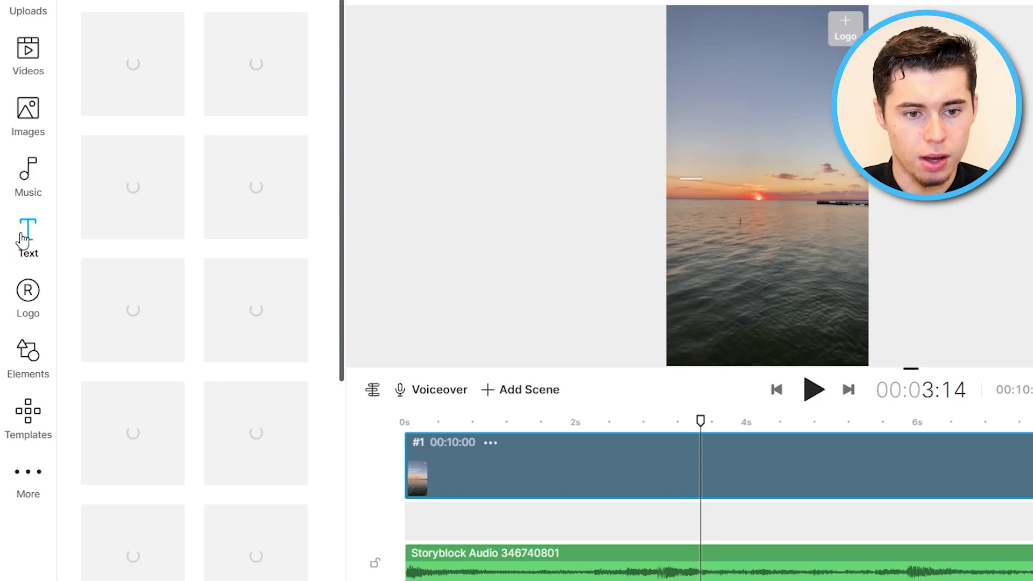
scroll(237, 252, down, 5)
scroll(226, 312, down, 15)
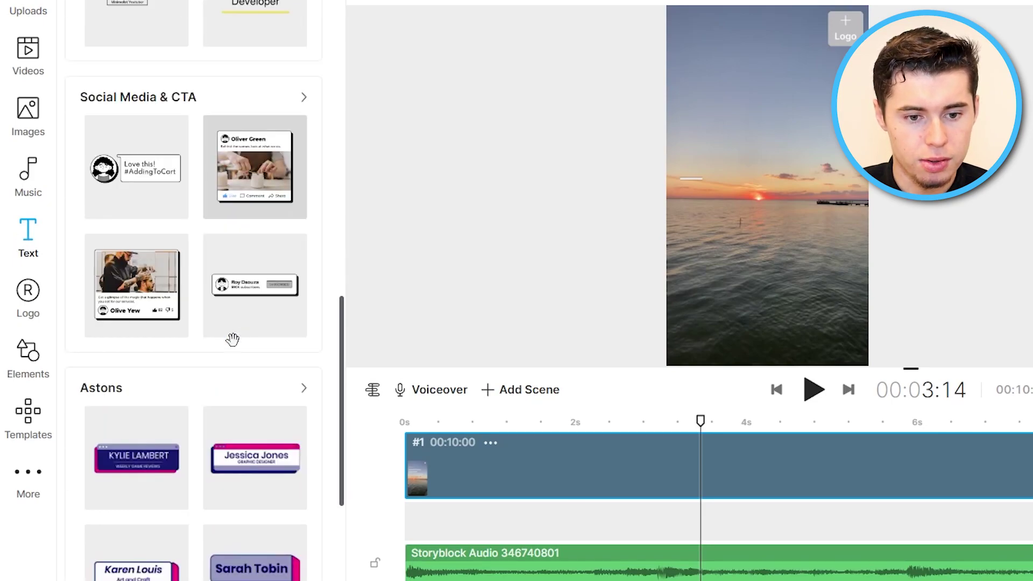
scroll(237, 347, up, 20)
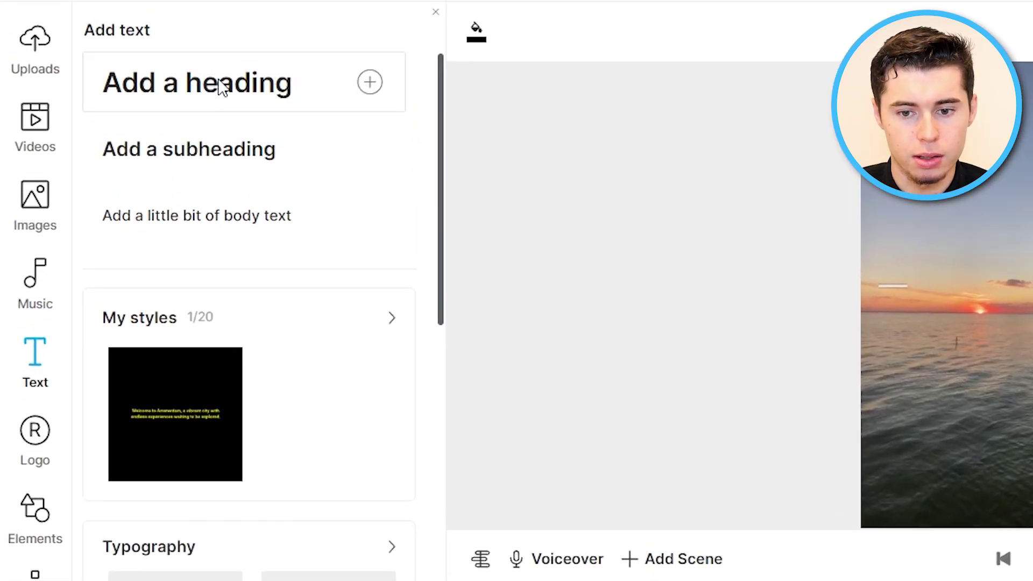
click(221, 86)
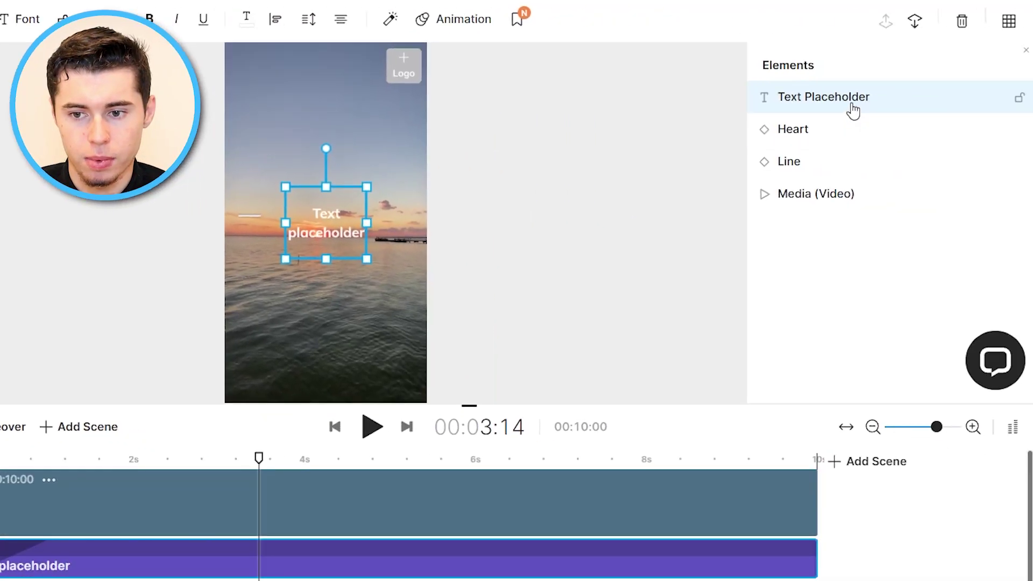
click(895, 98)
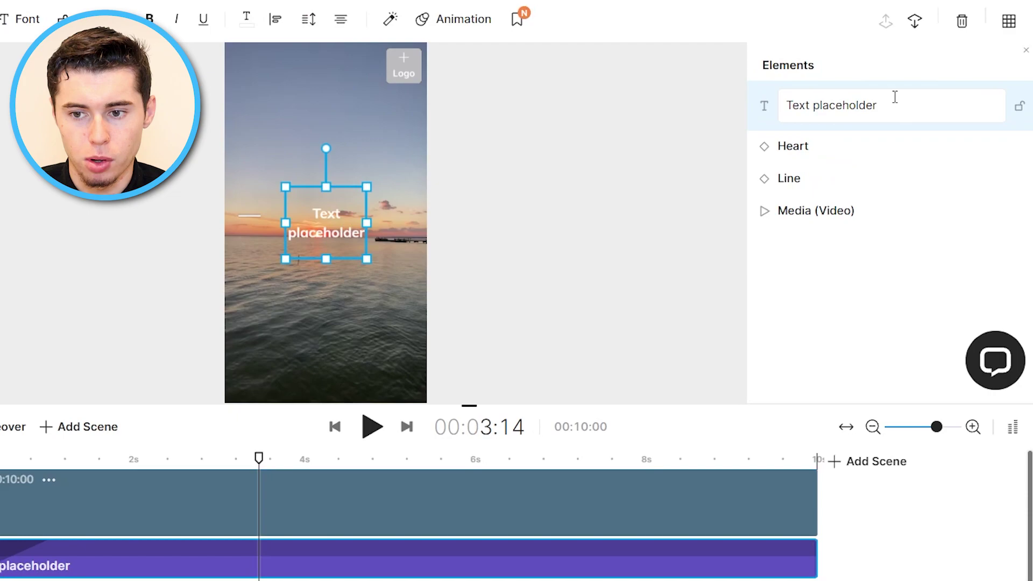
drag(824, 97, 783, 97)
text(DREAM FACT)
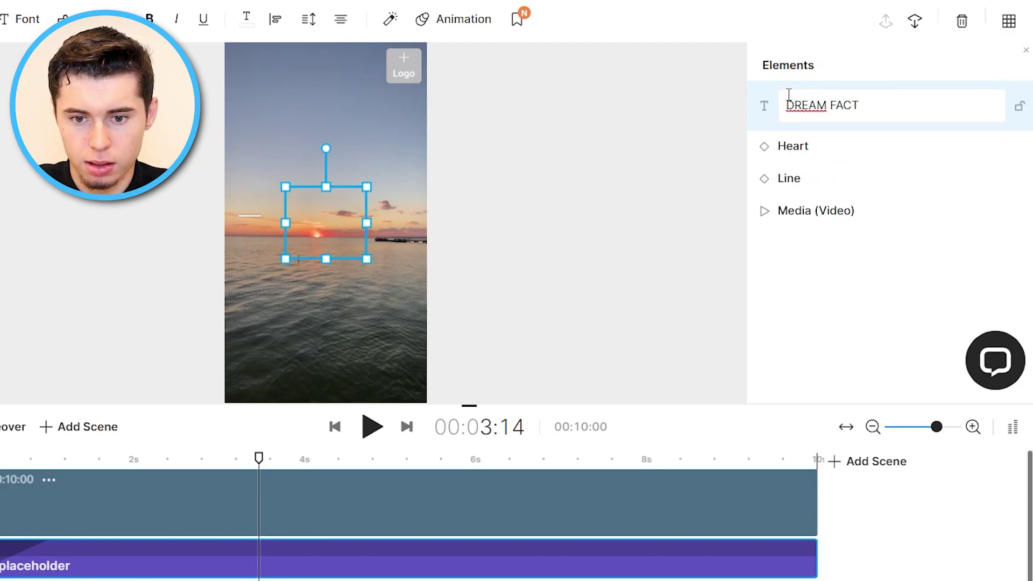
Enlarge the DREAM FACT heading to font size 192 and centre it in the upper part of the frame.
drag(396, 240, 400, 232)
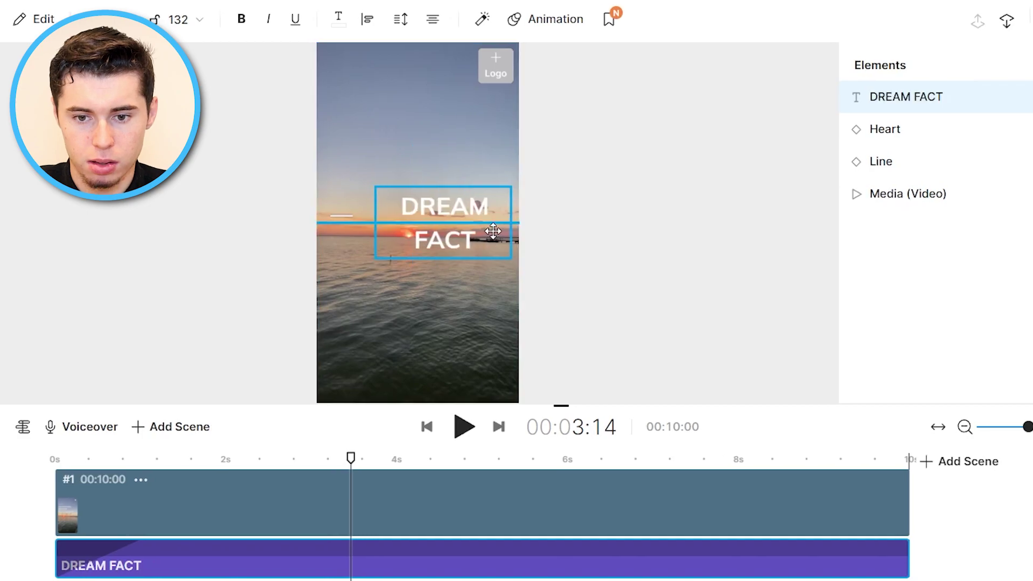
drag(493, 231, 528, 233)
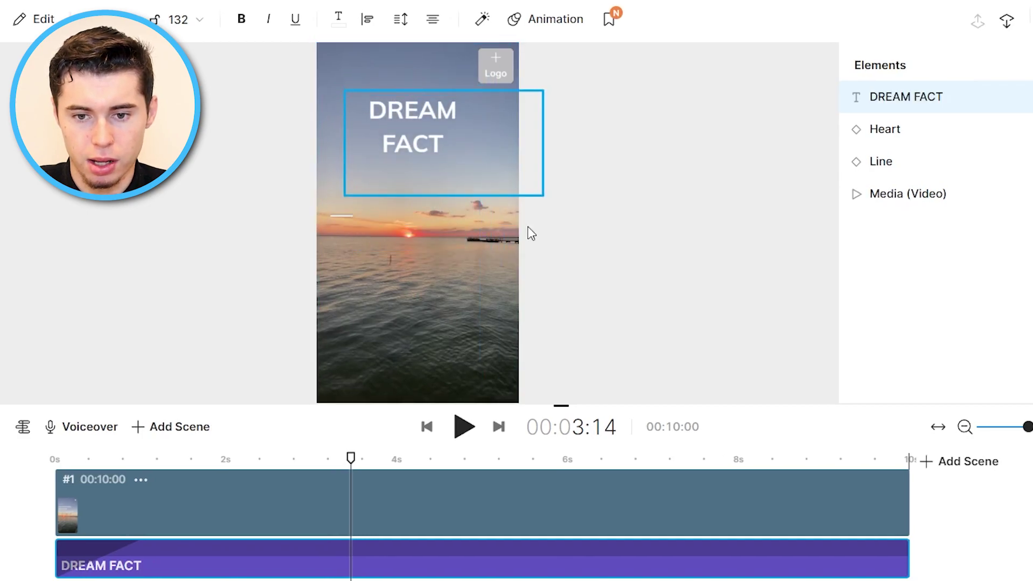
drag(493, 159, 469, 142)
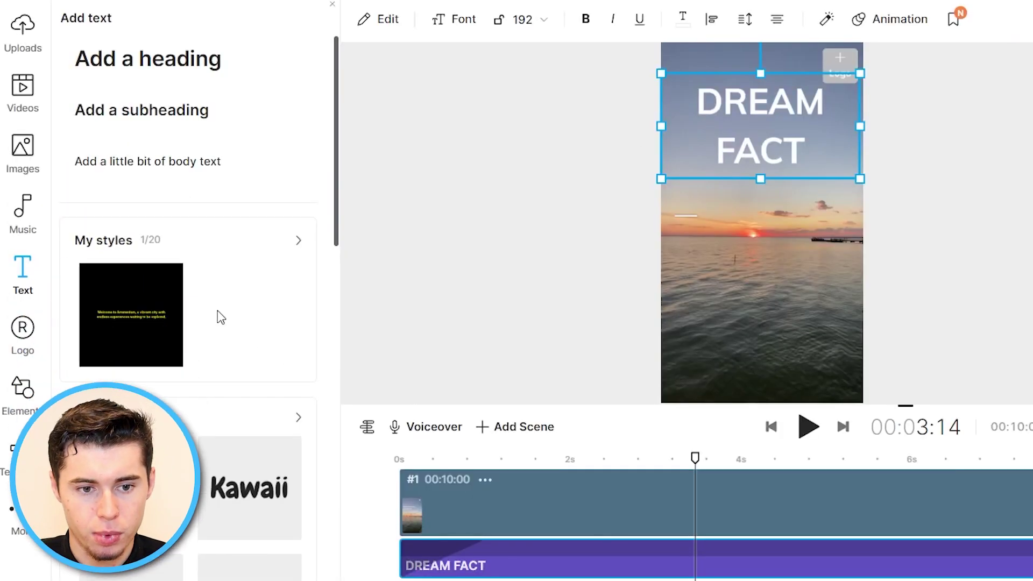
Add a subheading reading "Psychology says.. before you sleep..".
click(179, 110)
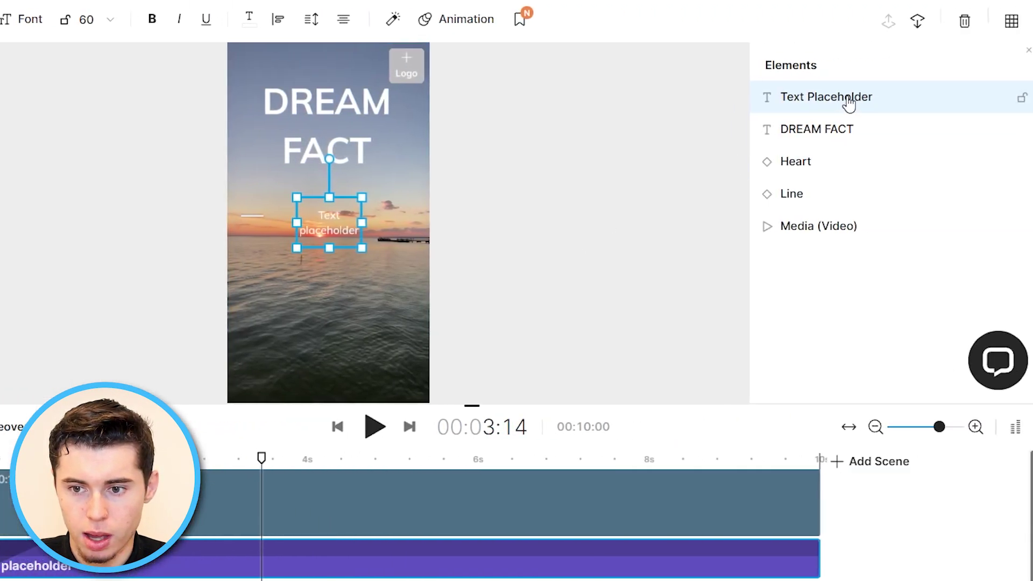
double_click(849, 103)
drag(892, 99, 785, 96)
text(Psychology says.. before you sleep..)
key(Return)
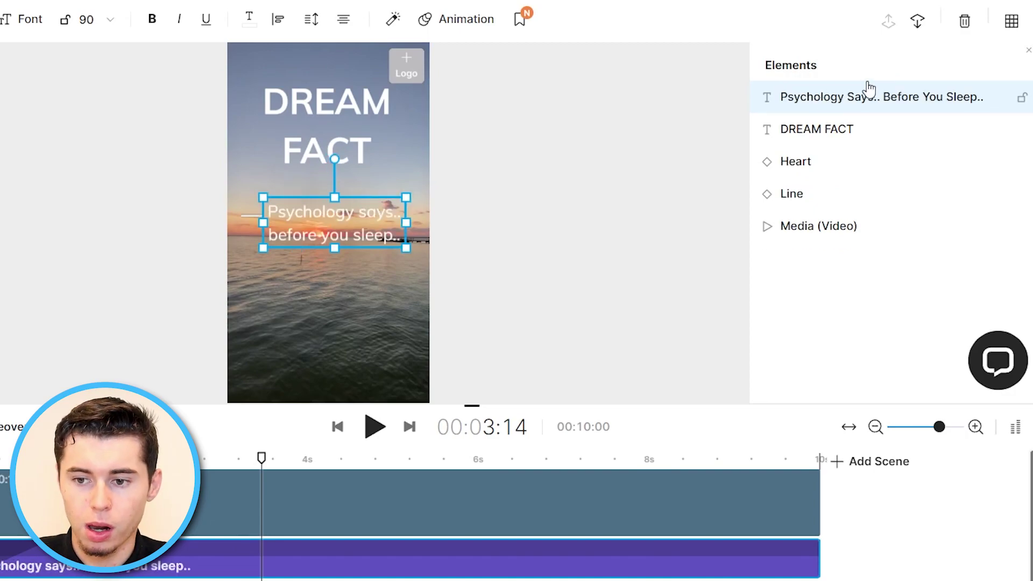
Place the psychology line below the horizon at font size 105 and make it bold.
drag(398, 229, 380, 286)
click(395, 242)
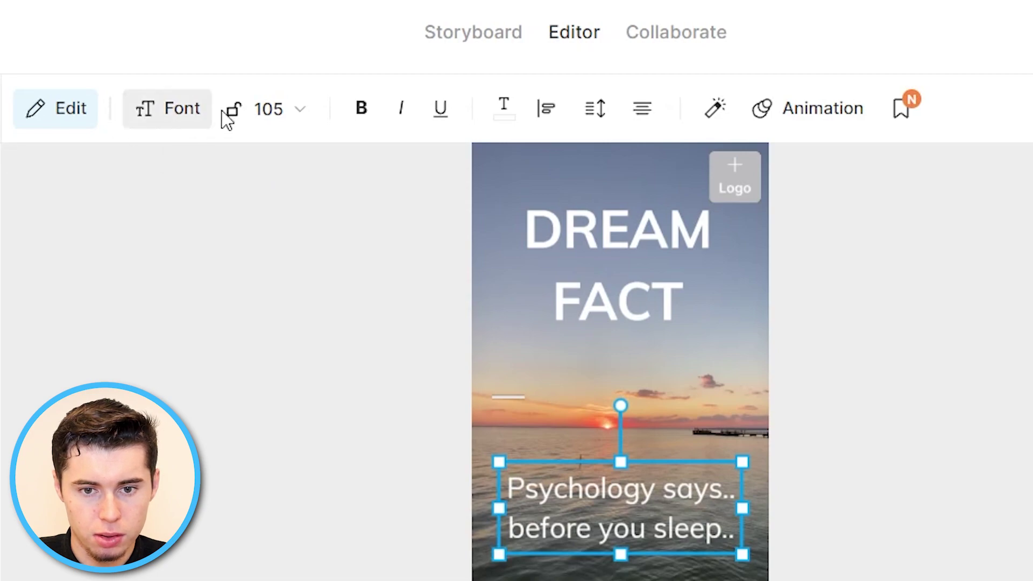
click(360, 111)
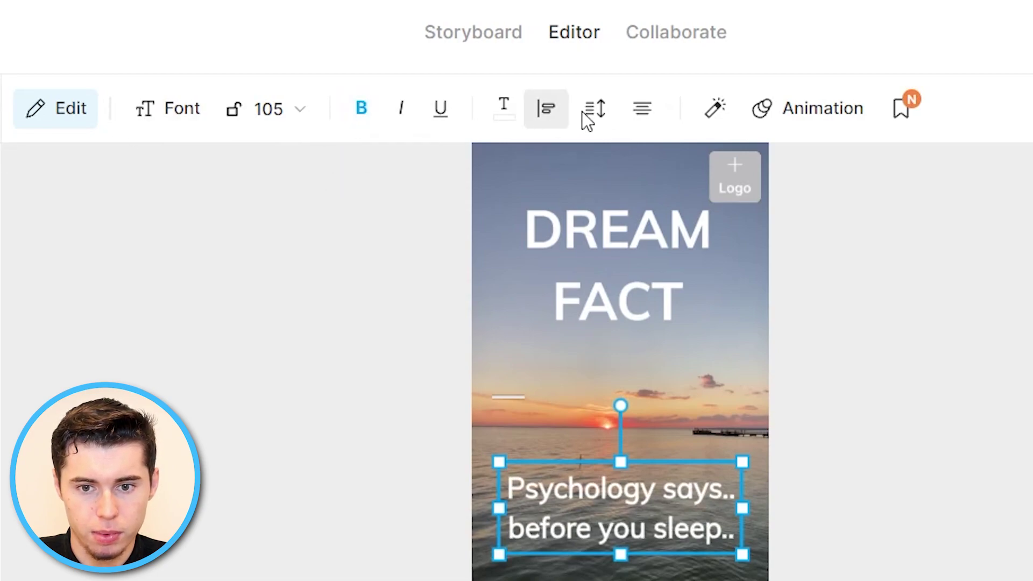
Give the psychology line a black text shadow with blur 5 and angle 165.
click(716, 114)
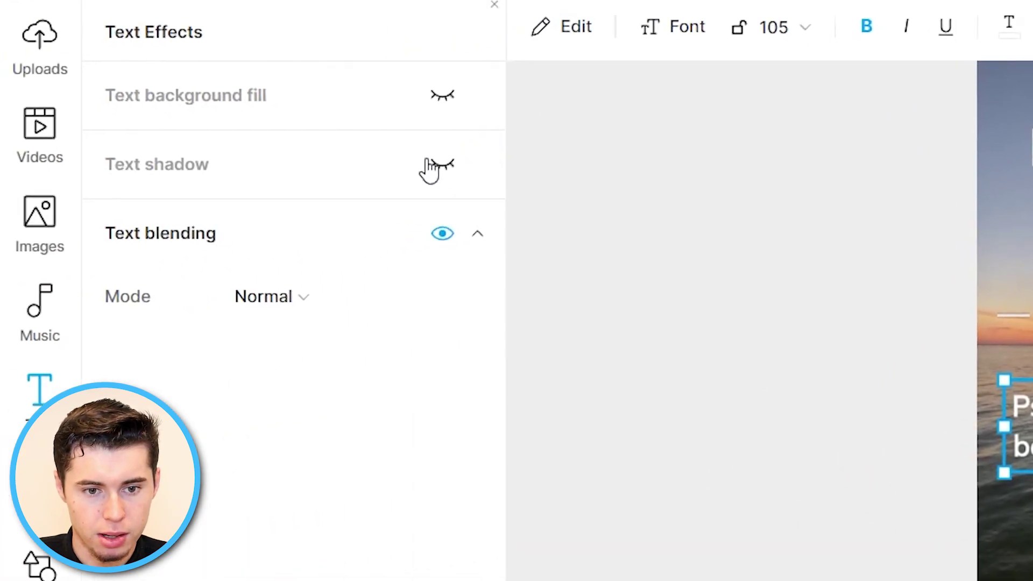
click(440, 167)
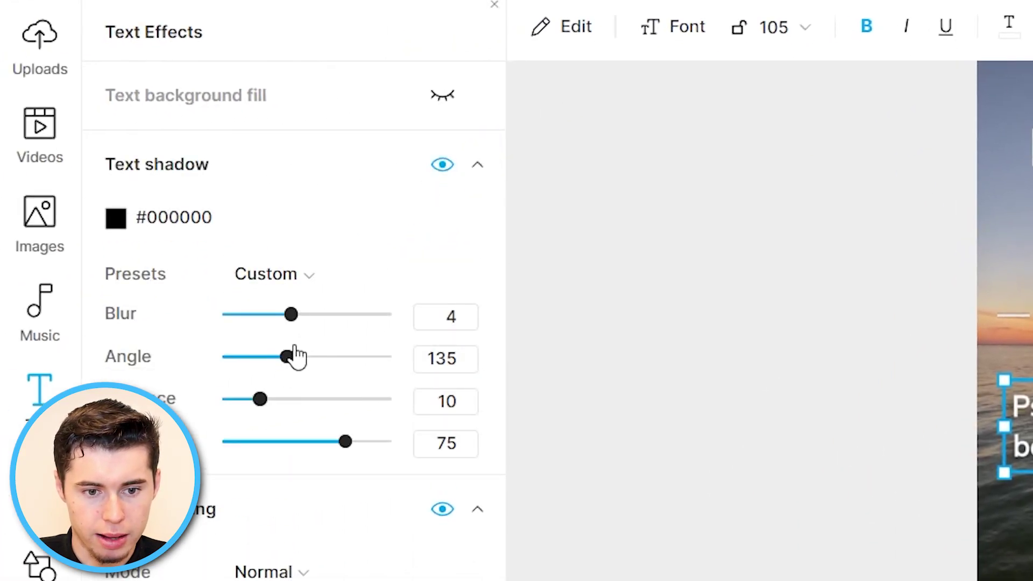
drag(298, 356, 303, 359)
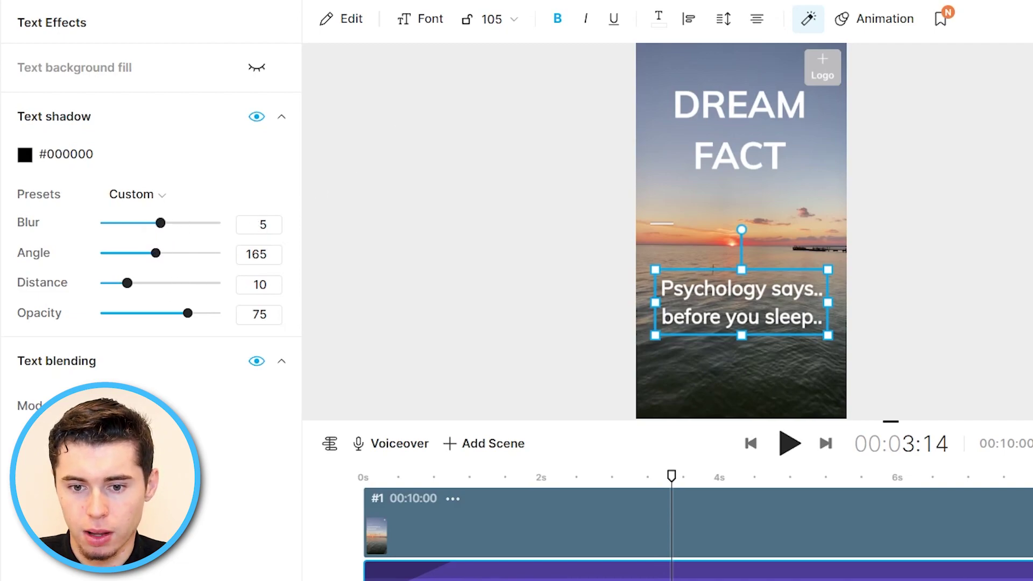
drag(778, 300, 777, 290)
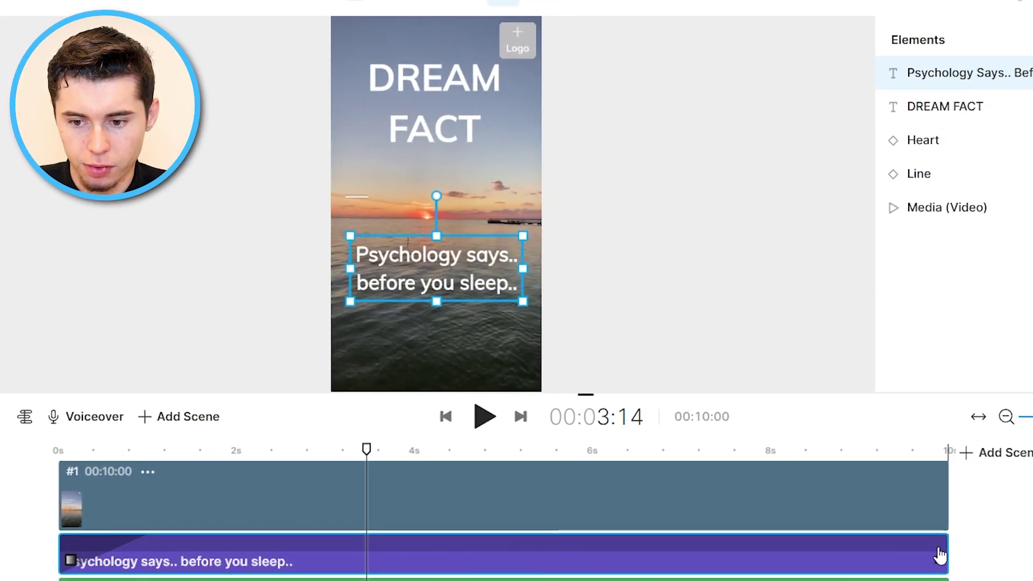
End the psychology line at 6 seconds and add a second subheading placeholder that starts at that point.
drag(947, 550, 584, 558)
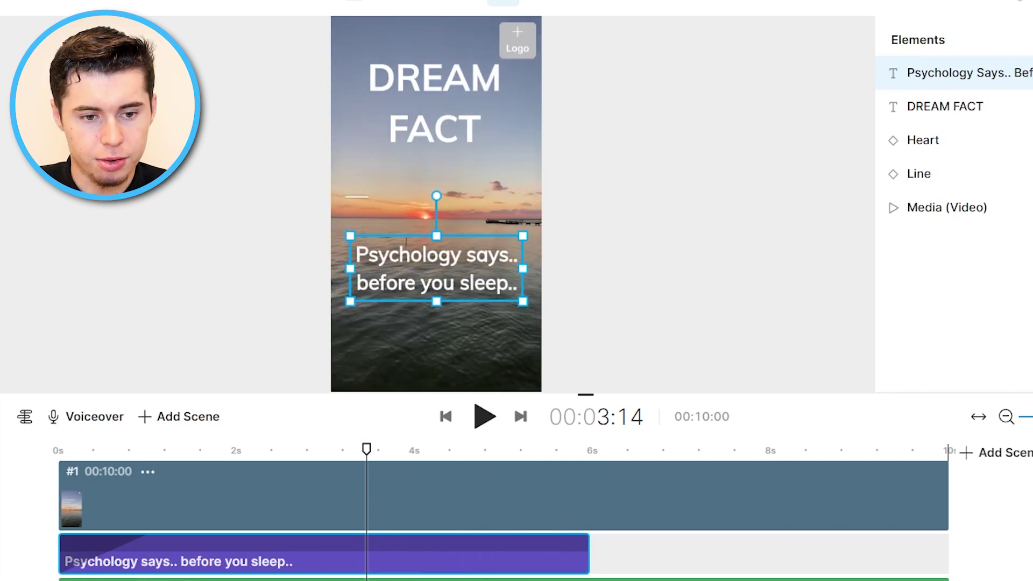
drag(365, 448, 588, 473)
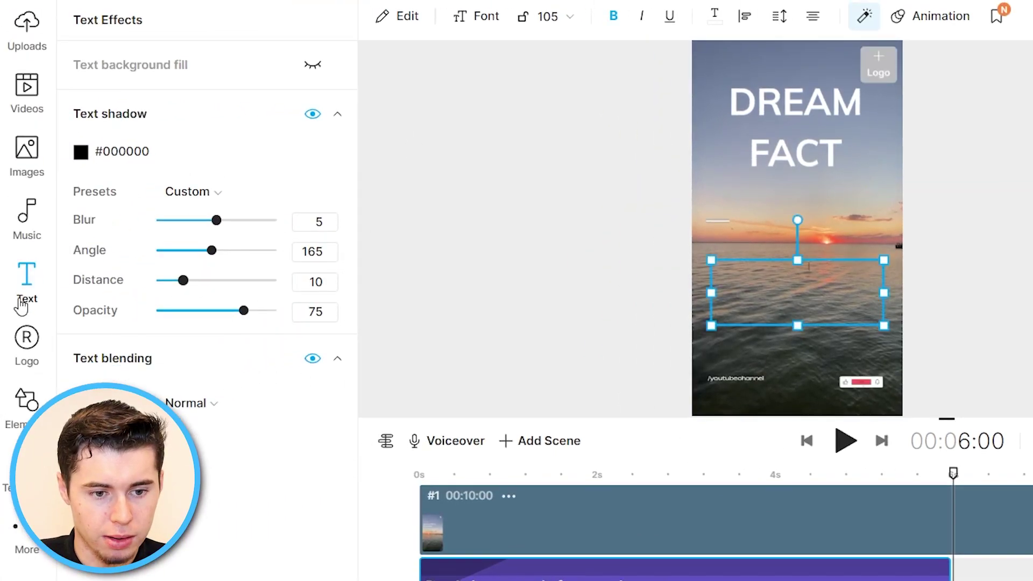
click(25, 291)
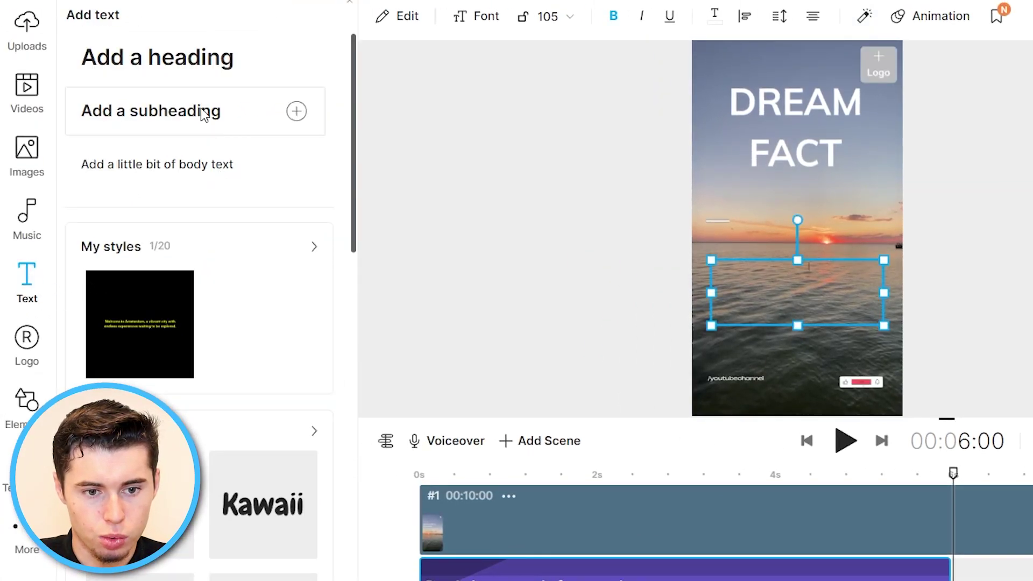
click(296, 165)
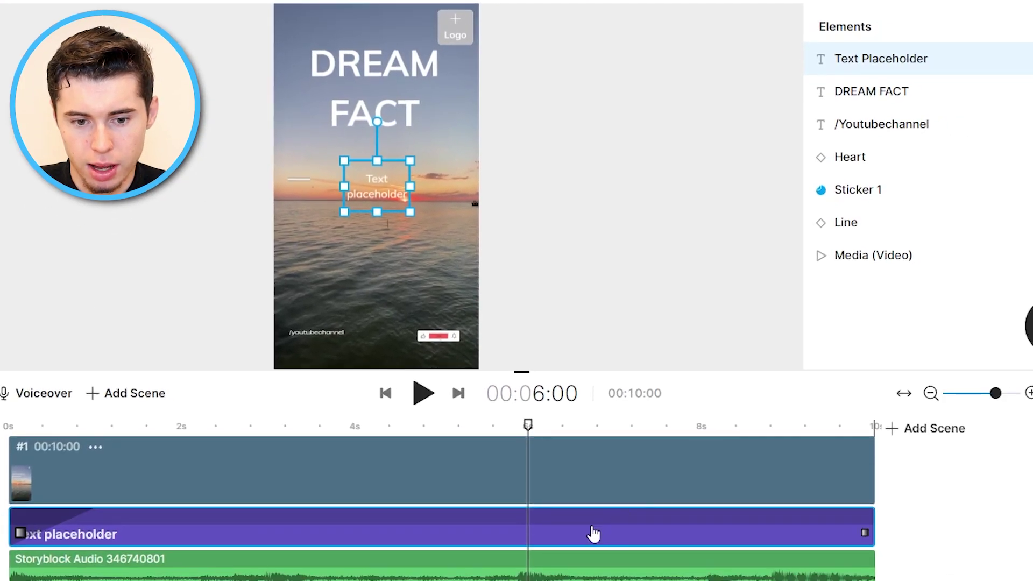
click(620, 540)
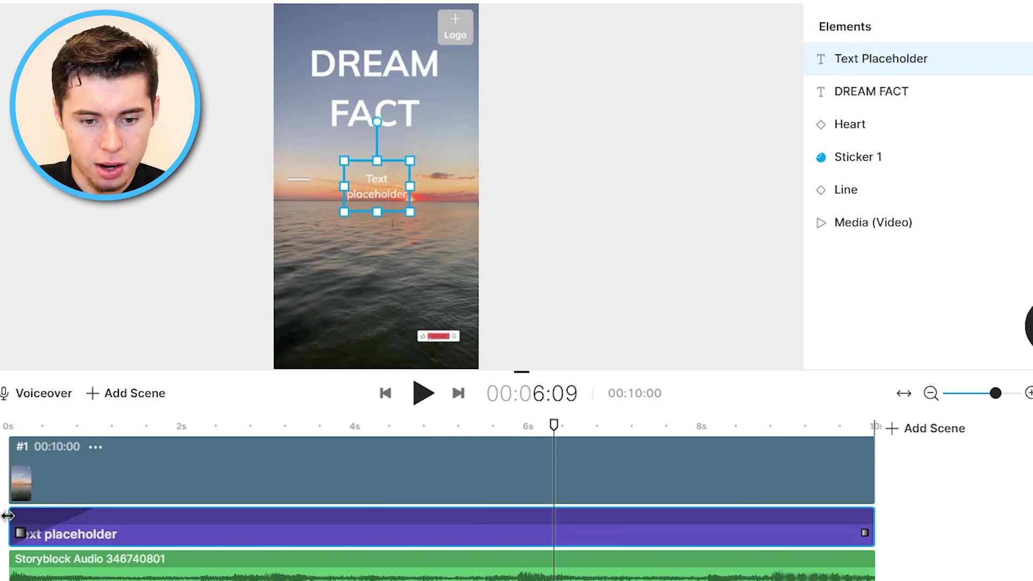
drag(7, 517, 528, 517)
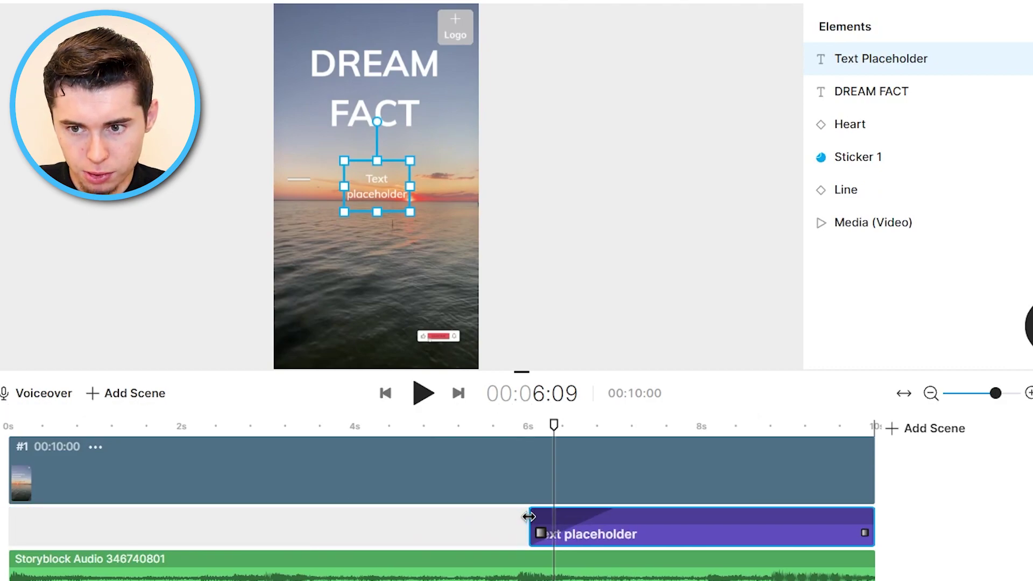
Switch to YouTube and check the "DREAMS FACT" Short for the wording that follows its opening line.
double_click(907, 70)
drag(937, 69, 838, 70)
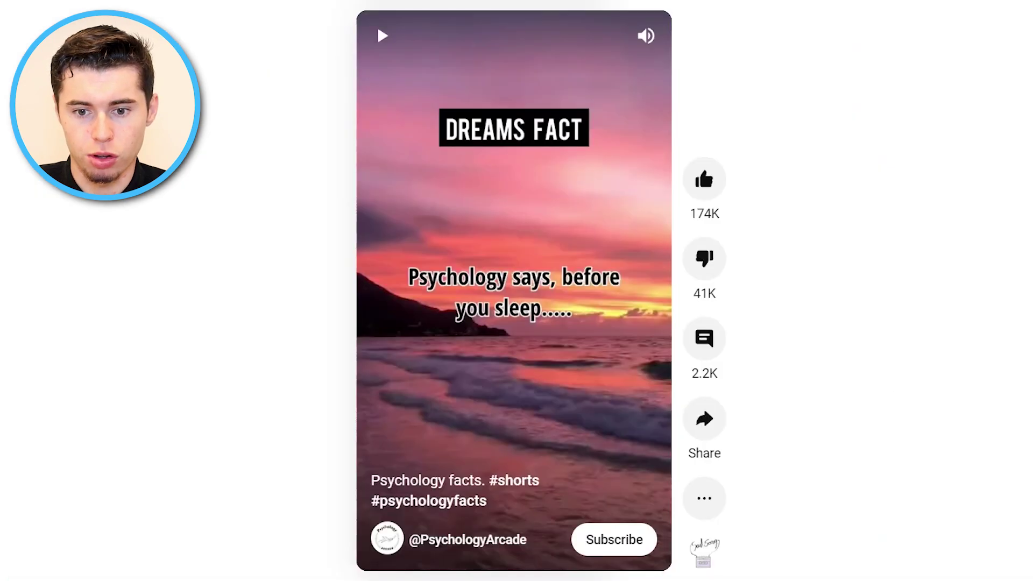
click(554, 179)
click(534, 310)
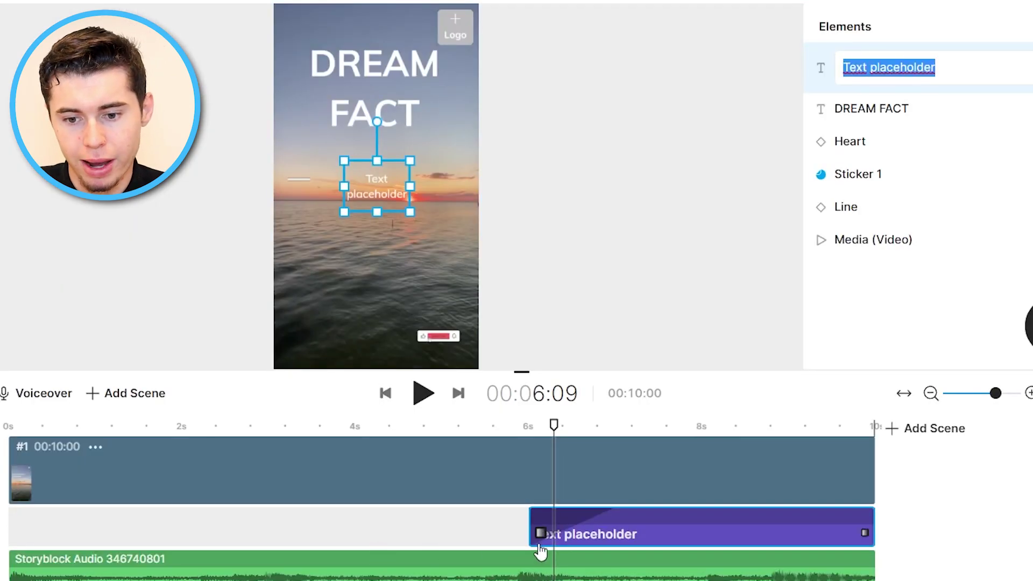
In InVideo, start the new placeholder text just before 7 seconds and shorten the scene to 00:07:21.
drag(527, 525, 598, 530)
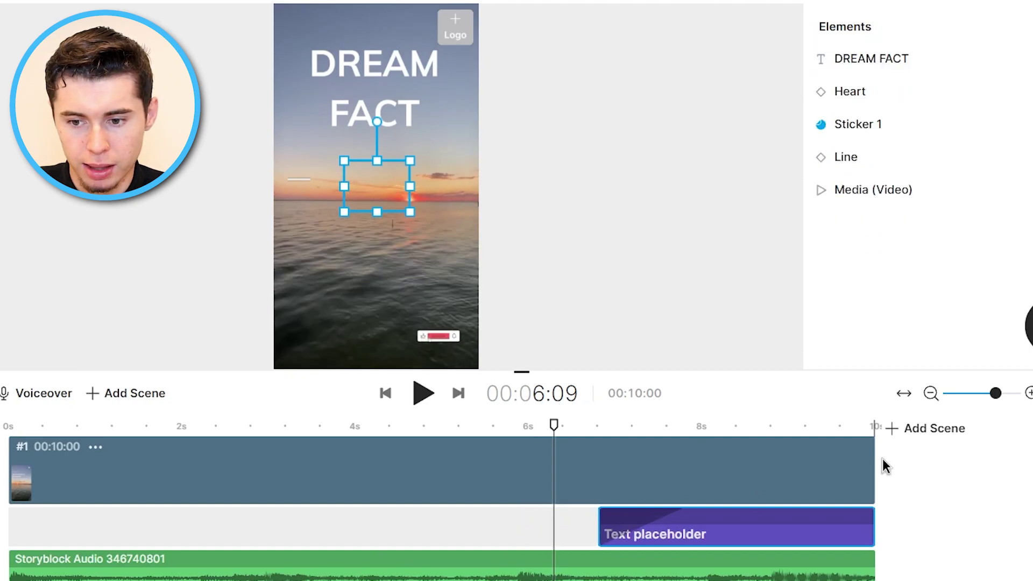
drag(874, 457, 676, 457)
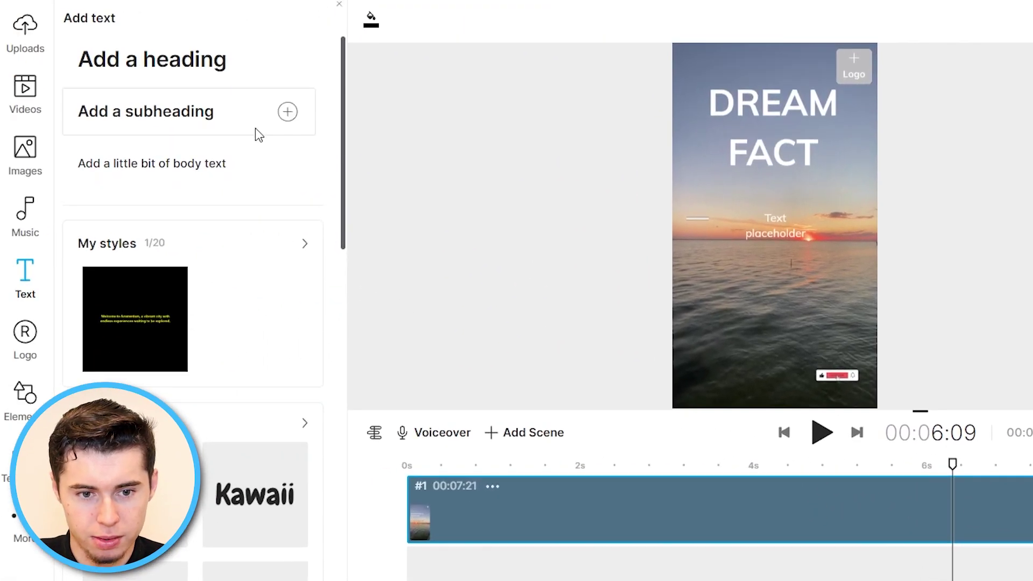
Replace the existing placeholder text with a new subheading placeholder that starts at 6 seconds.
click(287, 112)
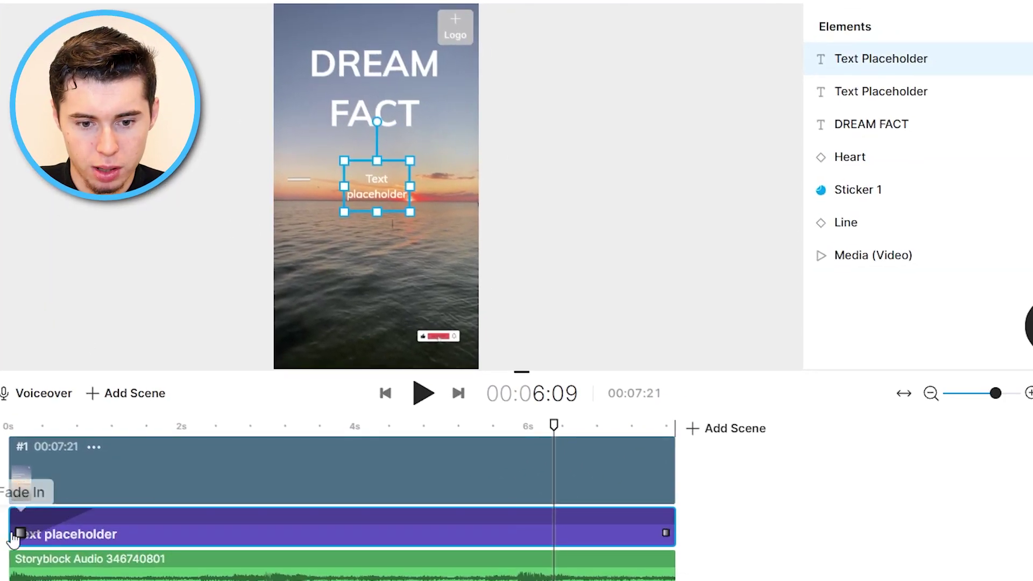
drag(206, 535, 502, 534)
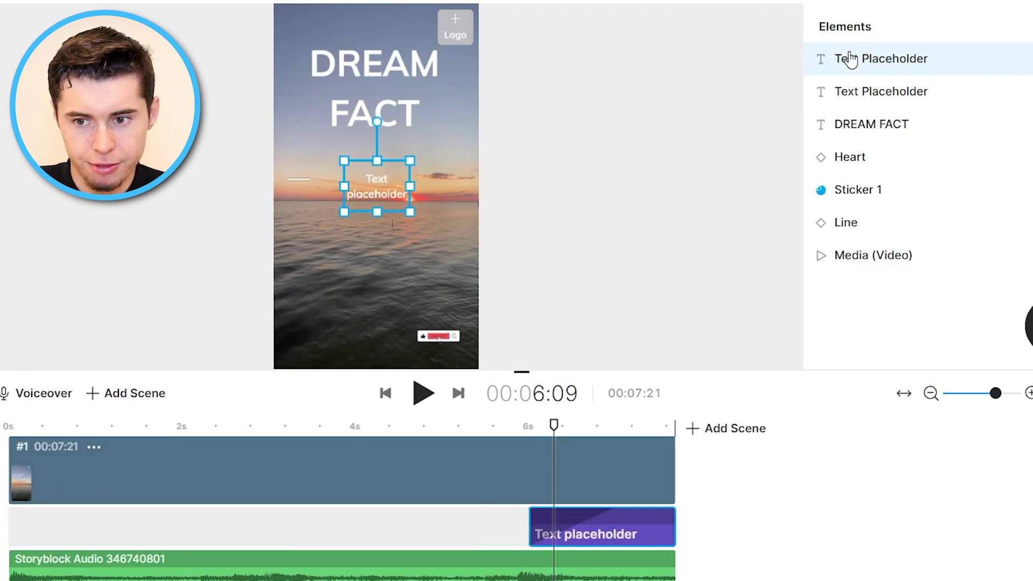
key(Delete)
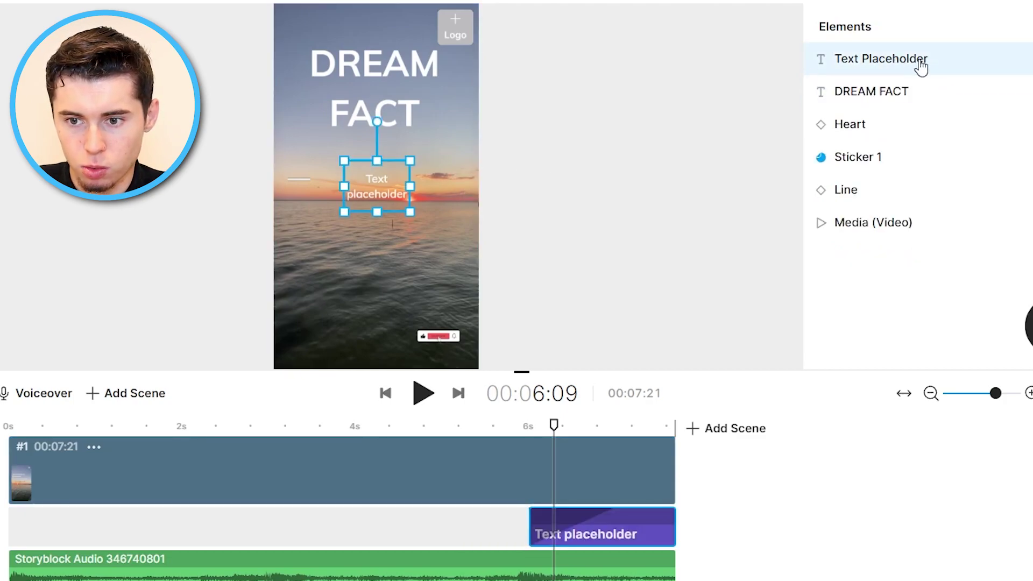
Set the placeholder's text to "99% of your brain will be awake when you sleep in a new bed for the first time".
double_click(921, 61)
key(ctrl+a)
text(99% of your brain will be awake when you sleep in a new bed for the first time)
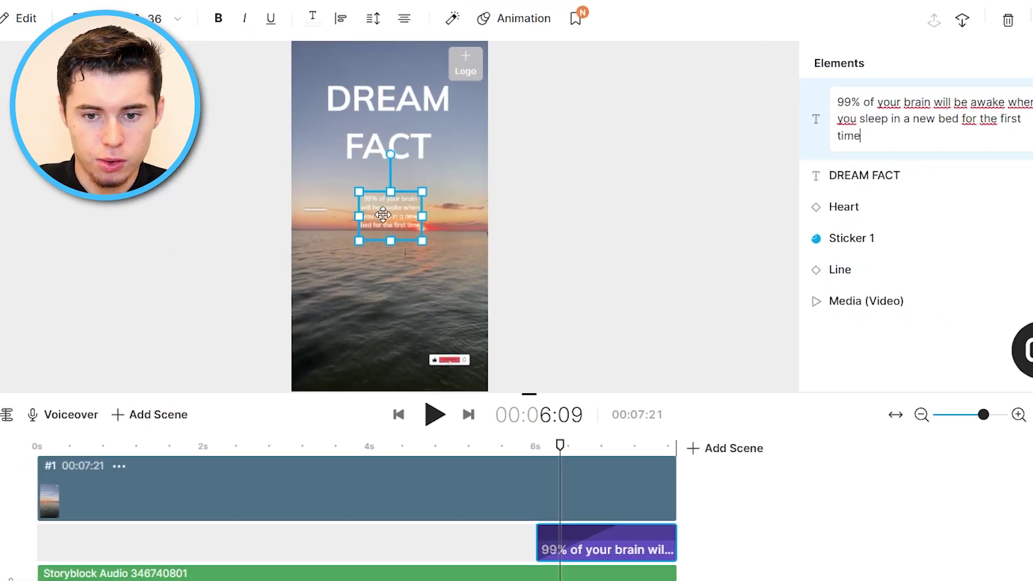
Enlarge the 99% line to size 99 across the water and give it a black text shadow with blur 5, angle 131 and distance 17.
drag(215, 256, 176, 320)
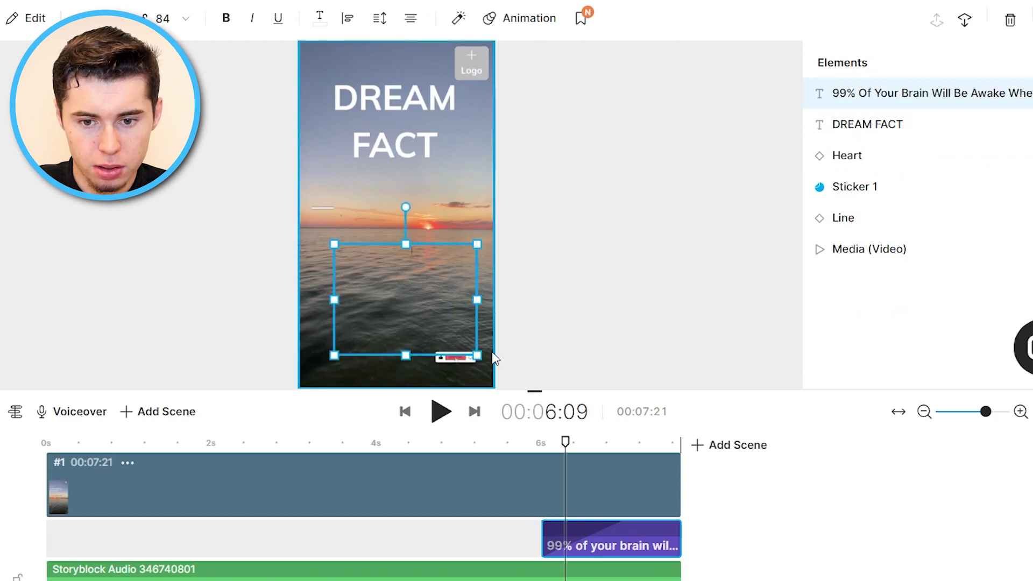
drag(461, 315, 434, 310)
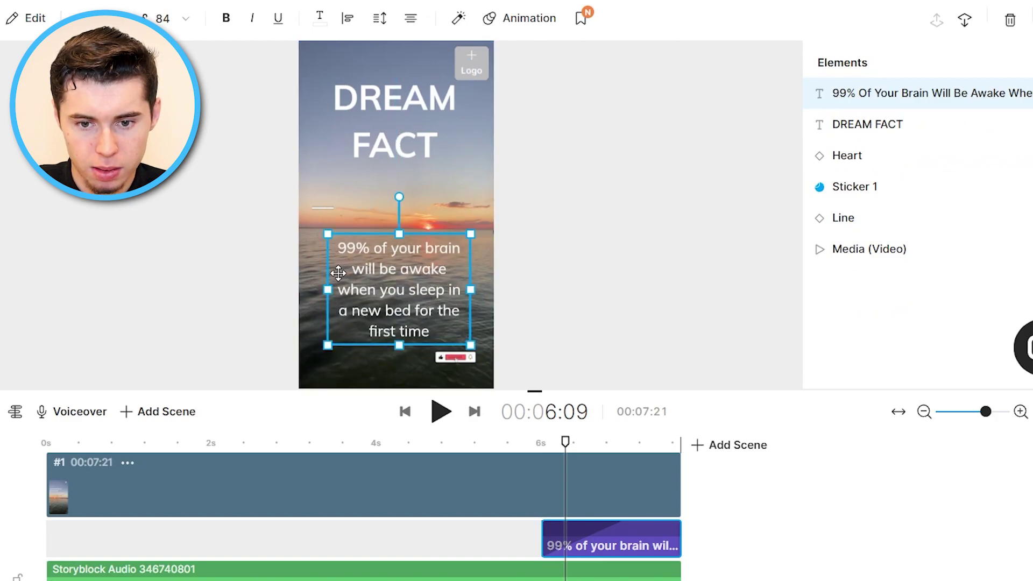
drag(327, 289, 293, 289)
mouse_move(377, 283)
mouse_down()
mouse_move(388, 272)
mouse_move(391, 285)
mouse_up()
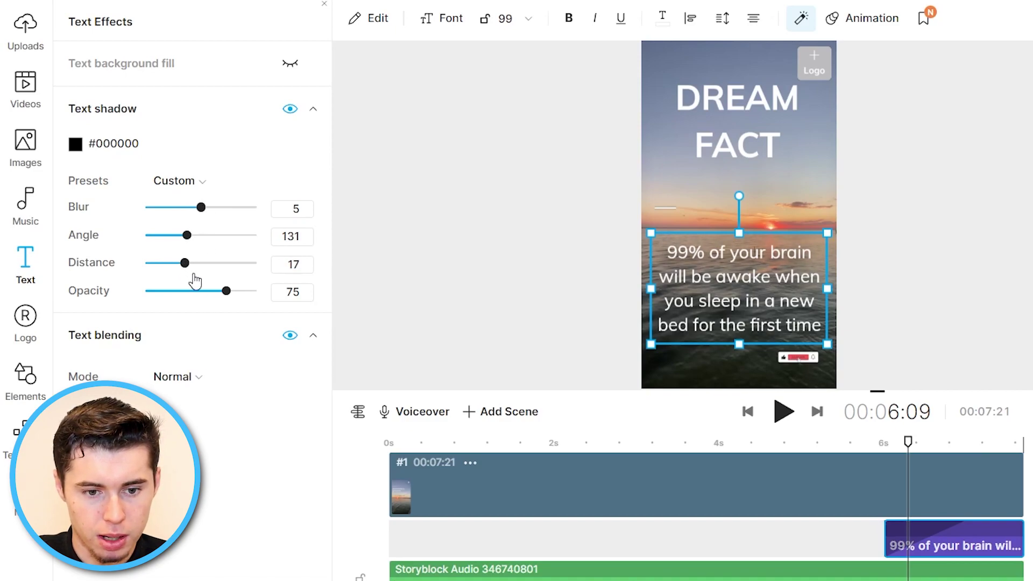
drag(249, 291, 252, 291)
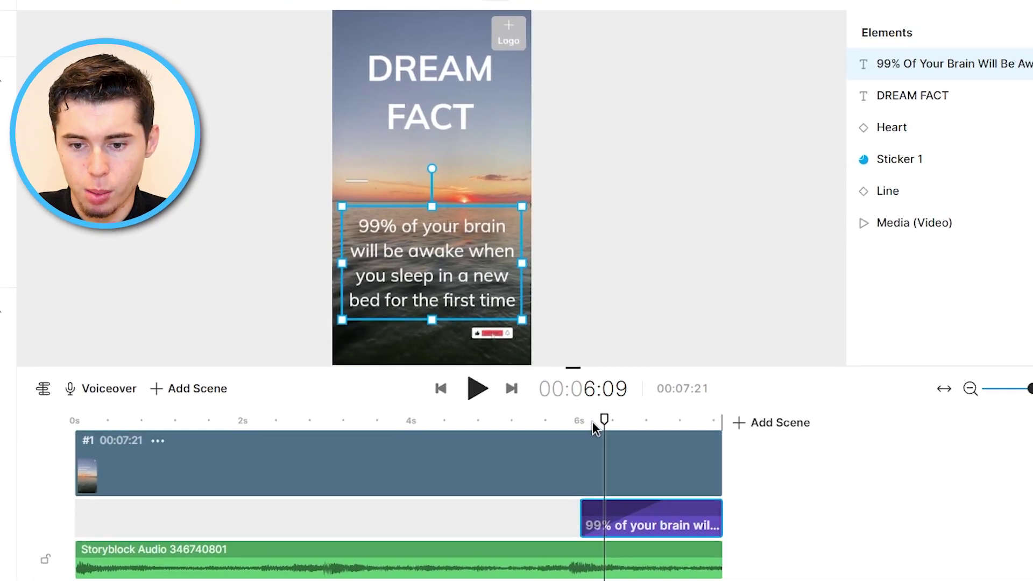
Play the finished scene from the start and switch to YouTube to compare it with the "DREAMS FACT" Short.
drag(601, 420, 74, 421)
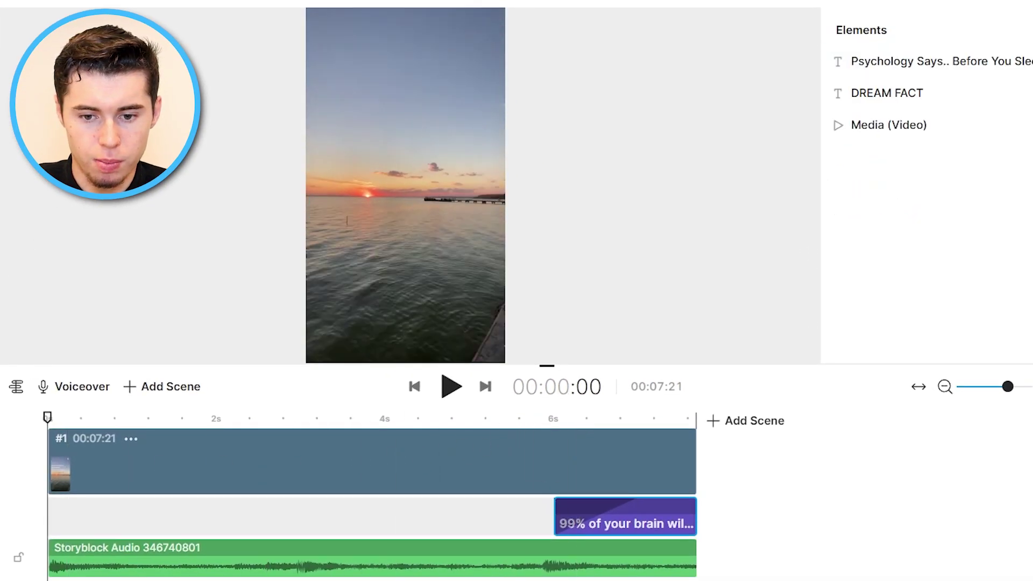
click(451, 386)
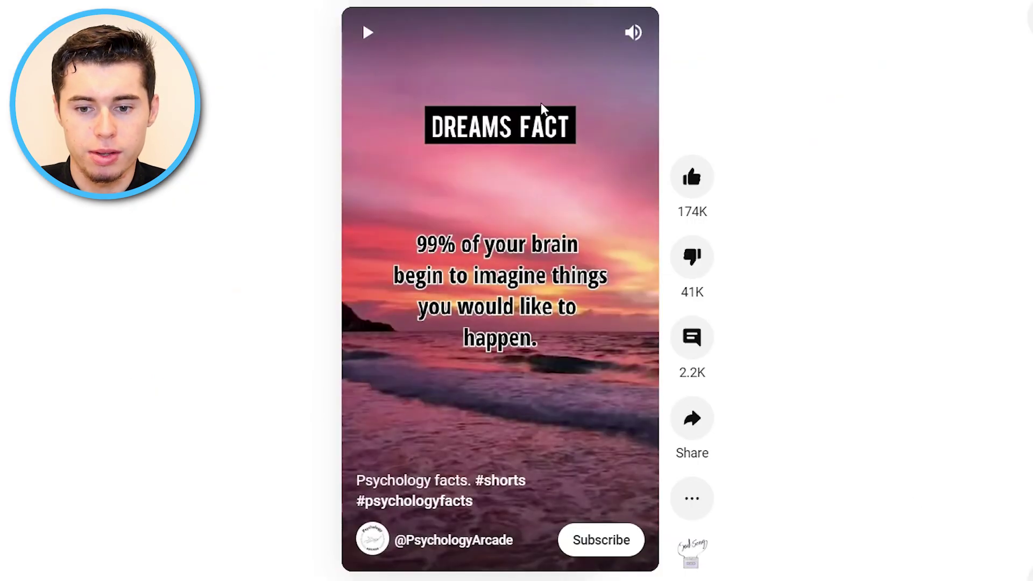
click(547, 248)
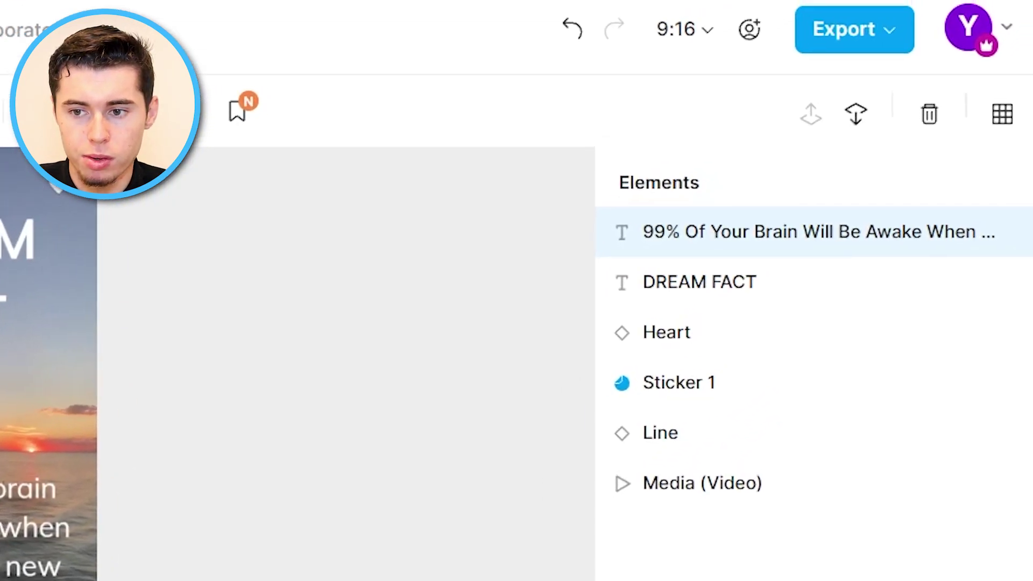
Export the dream fact video from InVideo in 1080p Full HD.
click(847, 35)
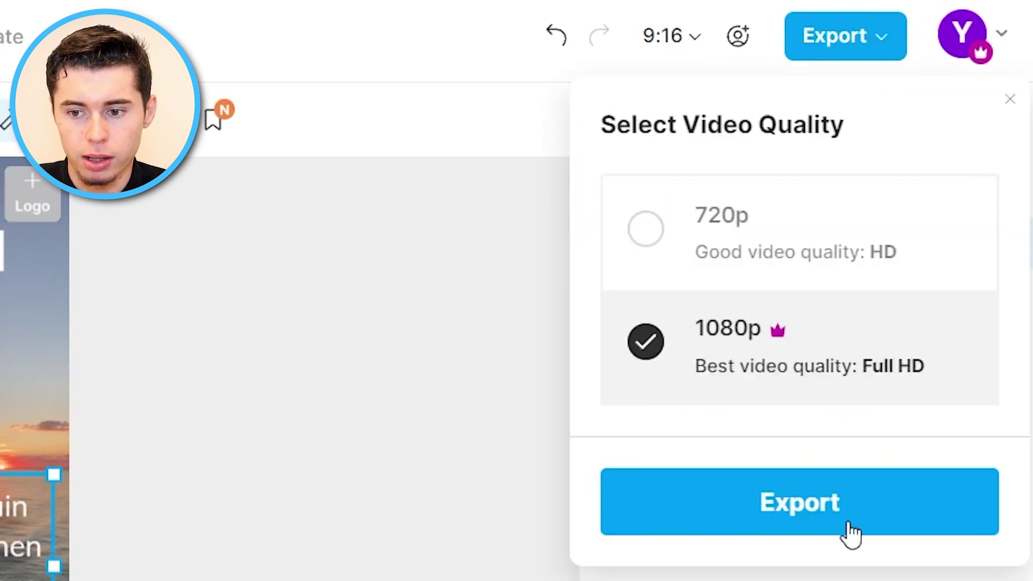
click(848, 530)
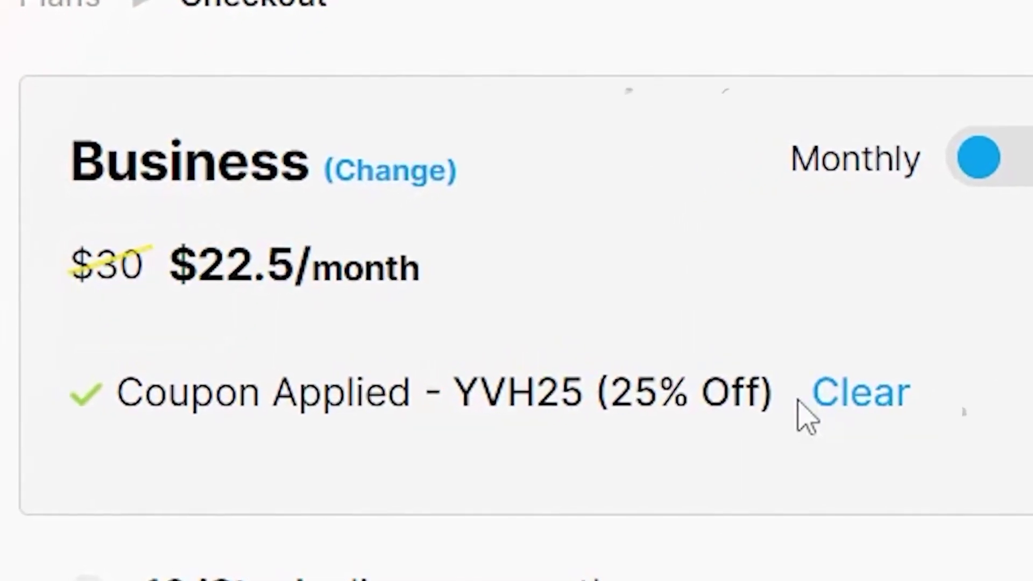
Highlight the coupon applied to the Business plan and look through InVideo's pre-built templates.
drag(816, 401, 479, 417)
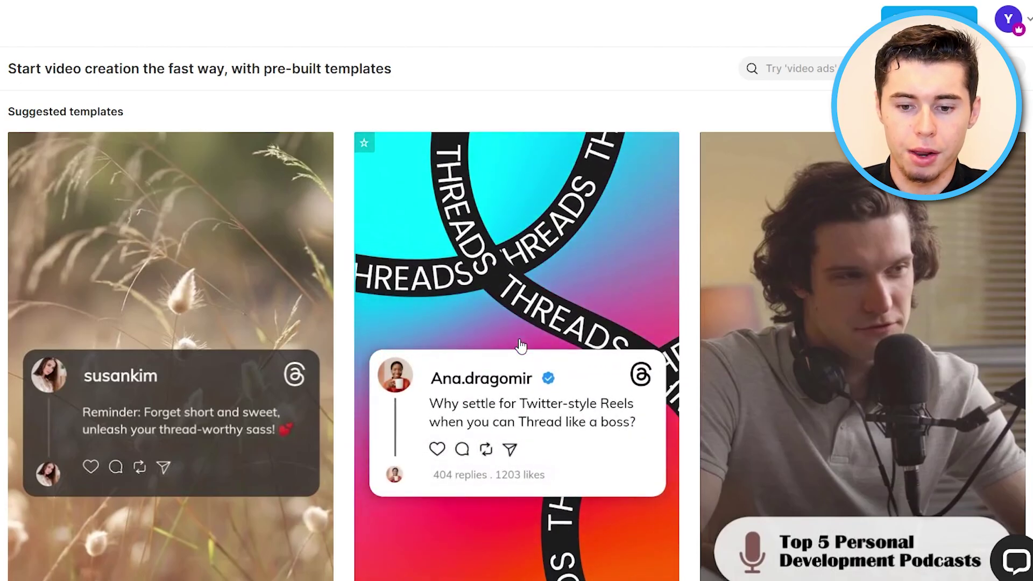
scroll(531, 381, down, 15)
scroll(531, 380, down, 20)
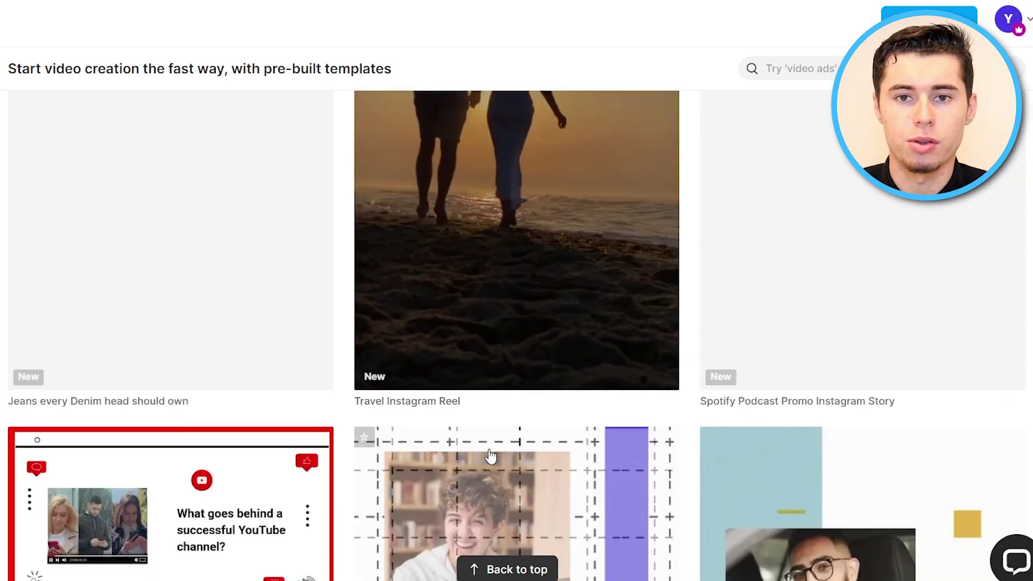
scroll(425, 320, down, 6)
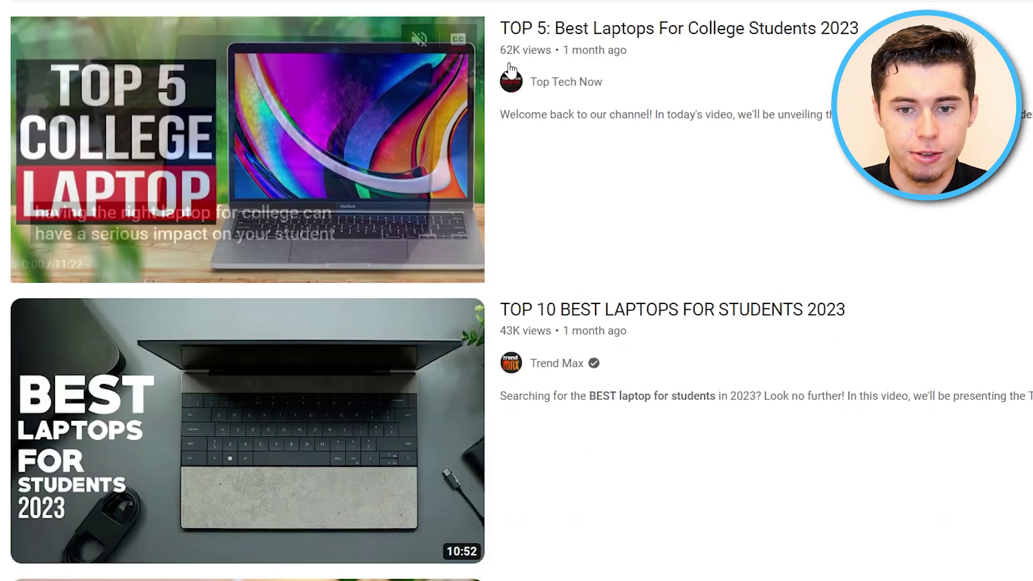
On YouTube, open "TOP 5: Best Laptops For College Students 2023", like it and expand its description to examine the product links.
mouse_move(306, 116)
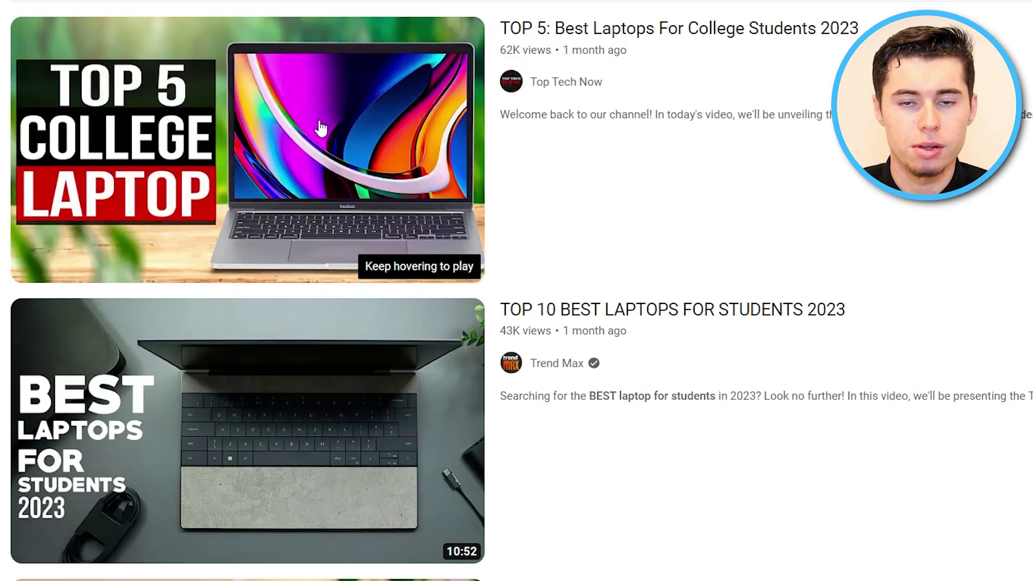
click(334, 120)
scroll(558, 299, down, 5)
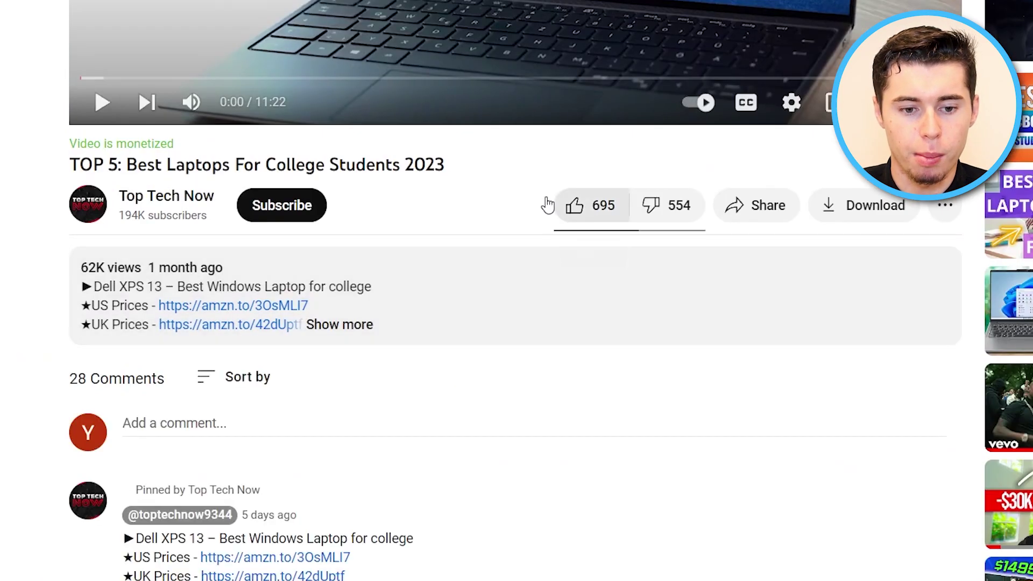
click(573, 205)
click(440, 334)
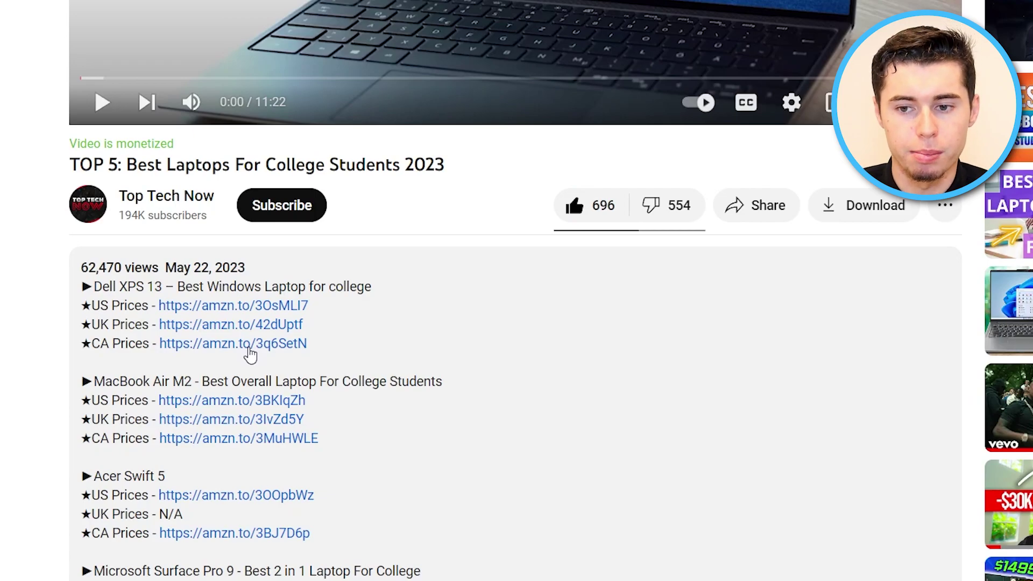
Play the opening of the college laptops video to examine its footage style.
scroll(365, 362, up, 7)
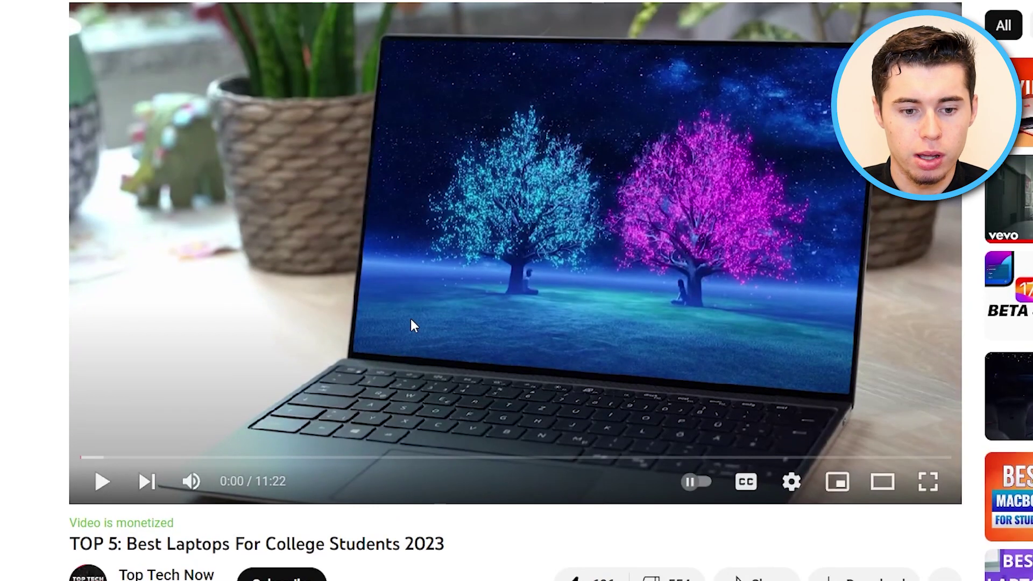
click(410, 321)
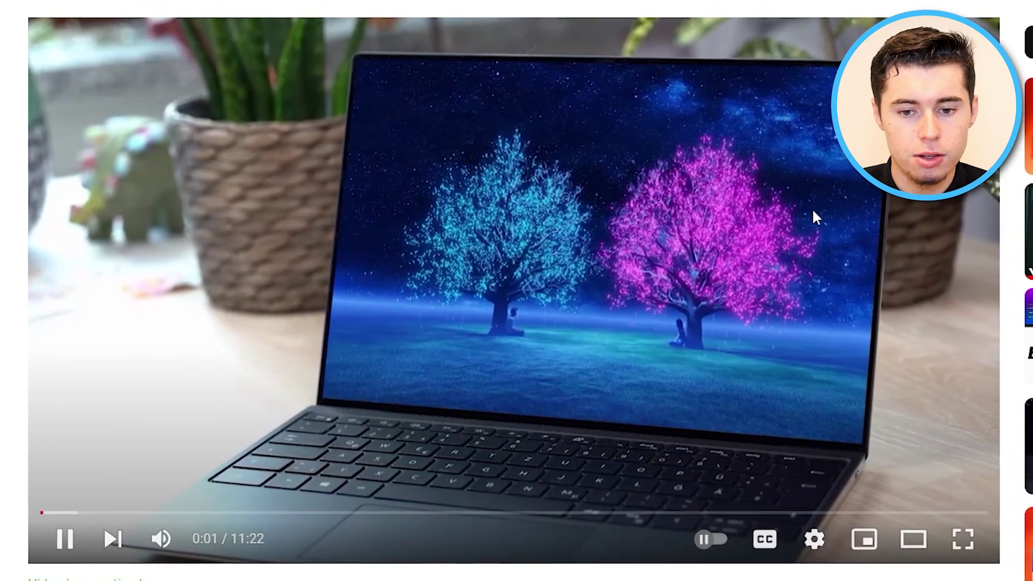
click(706, 160)
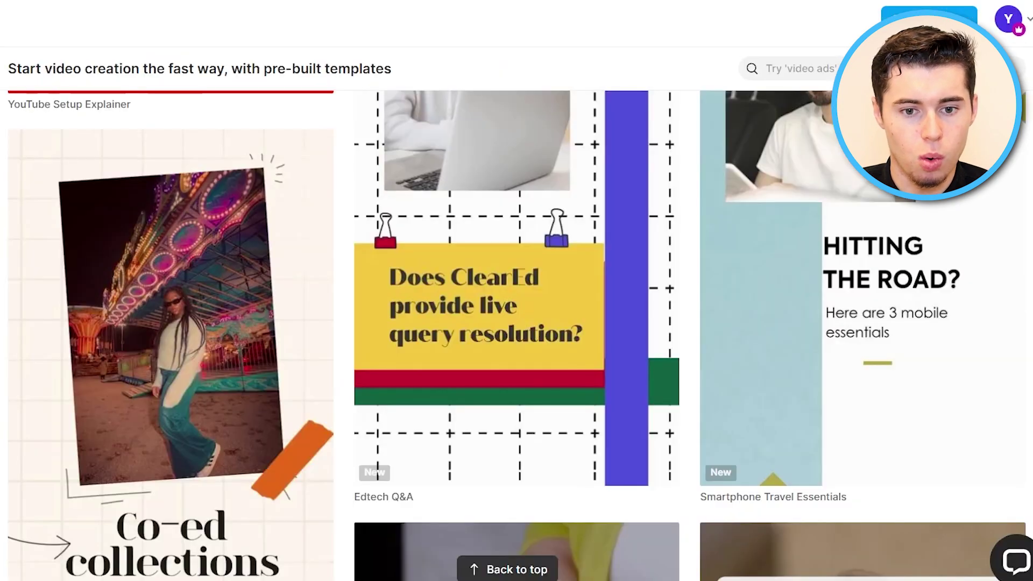
In InVideo, search the templates for "review" and filter them to the Landscape aspect ratio.
scroll(724, 396, down, 10)
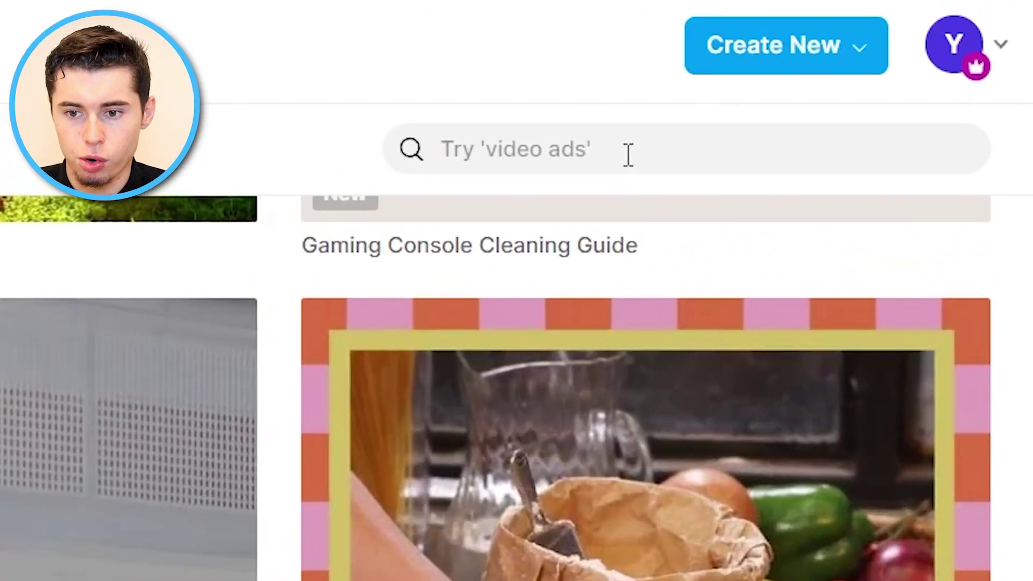
click(618, 153)
text(review)
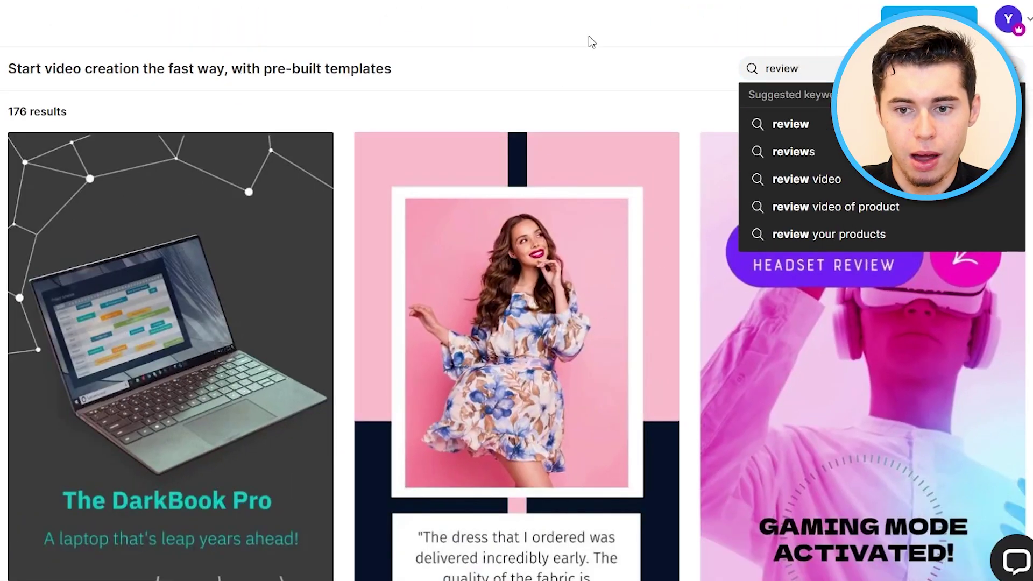
key(Return)
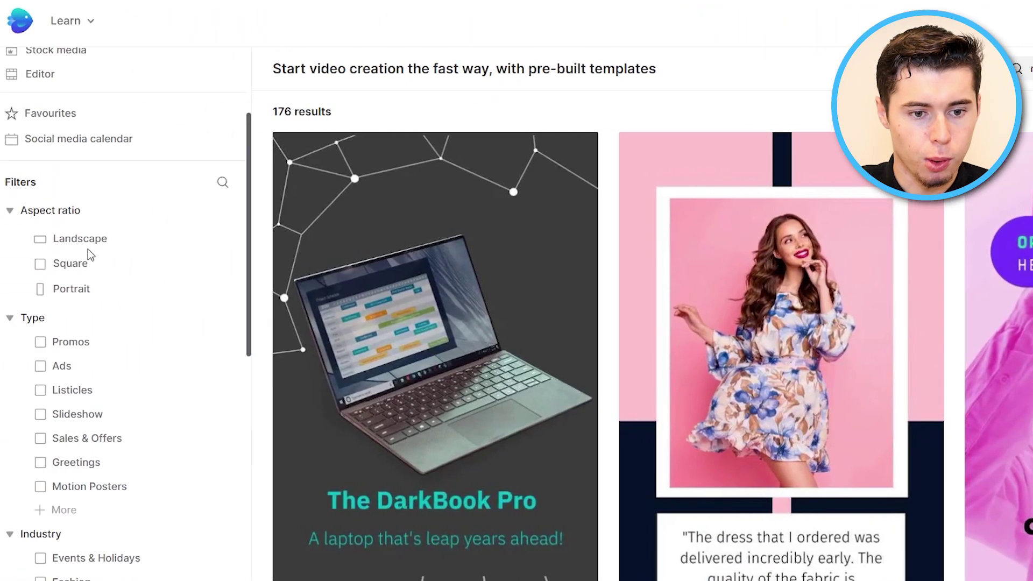
click(78, 238)
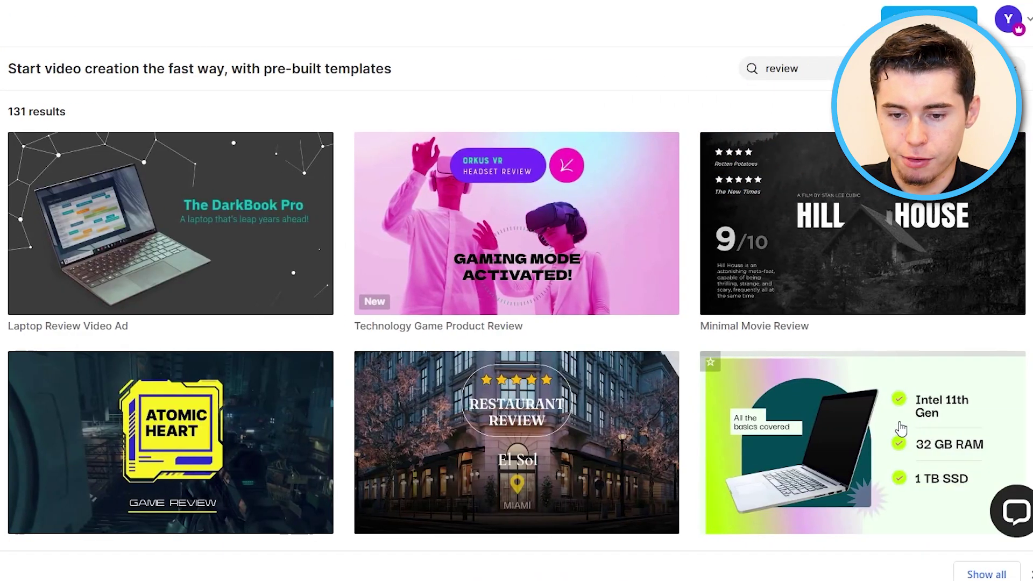
Use the "Laptop Review Video" template in Landscape (16:9) and open the downloaded MP4 export.
scroll(298, 135, down, 3)
click(853, 282)
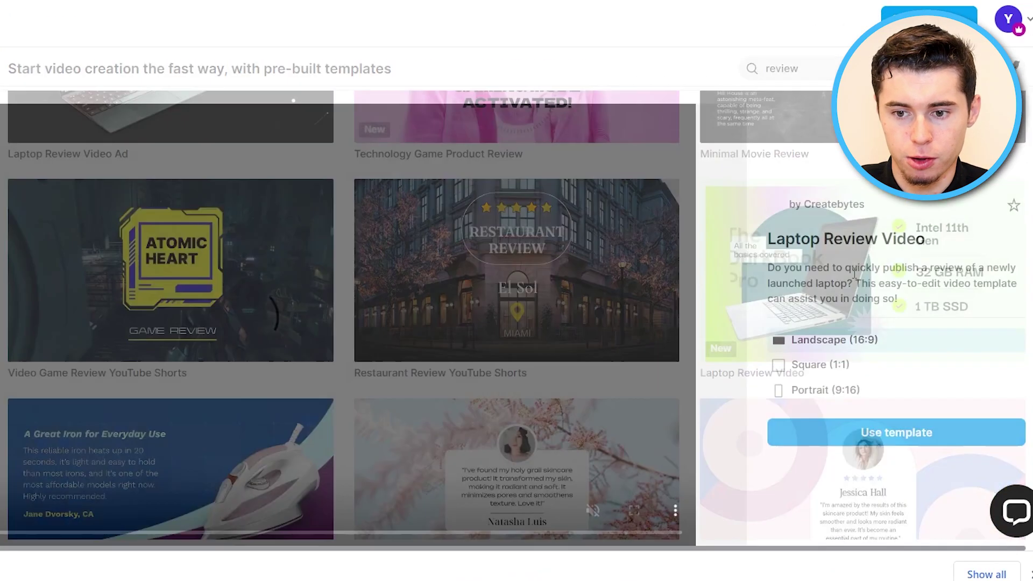
click(876, 432)
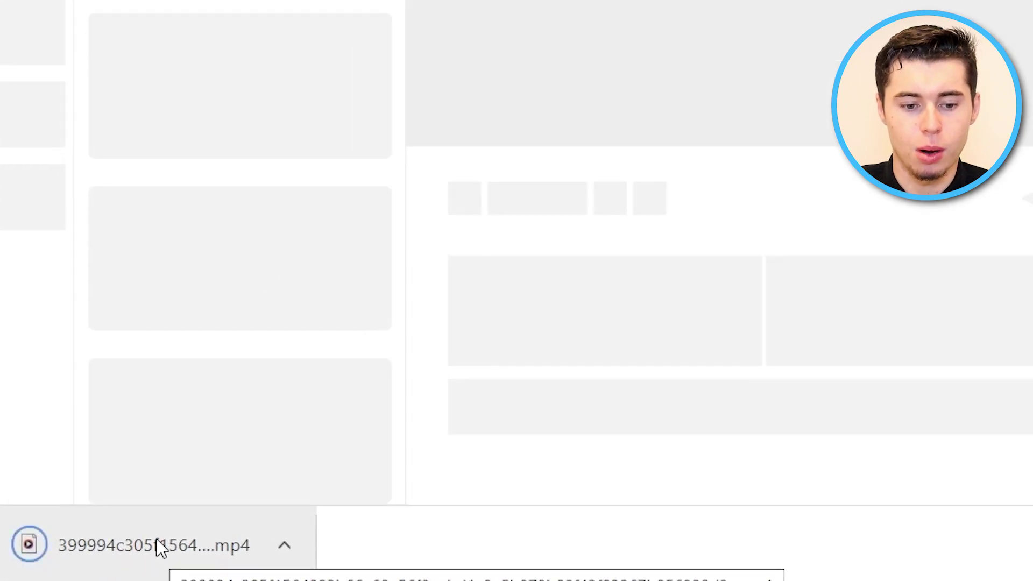
click(160, 548)
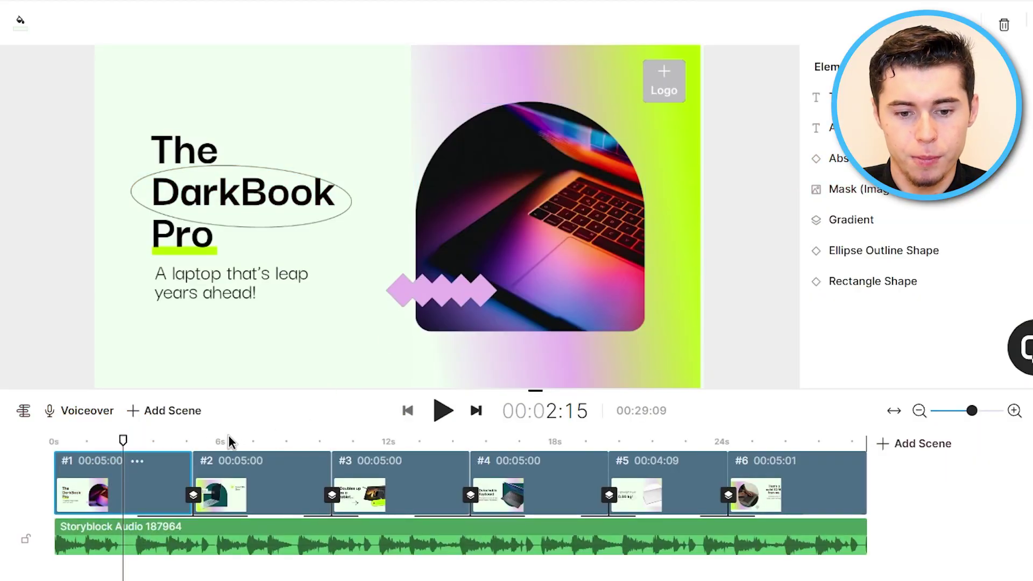
Preview the DarkBook Pro opening scene and shorten it to just under 3 seconds, making the whole video 00:27:00.
drag(123, 447, 89, 440)
click(441, 410)
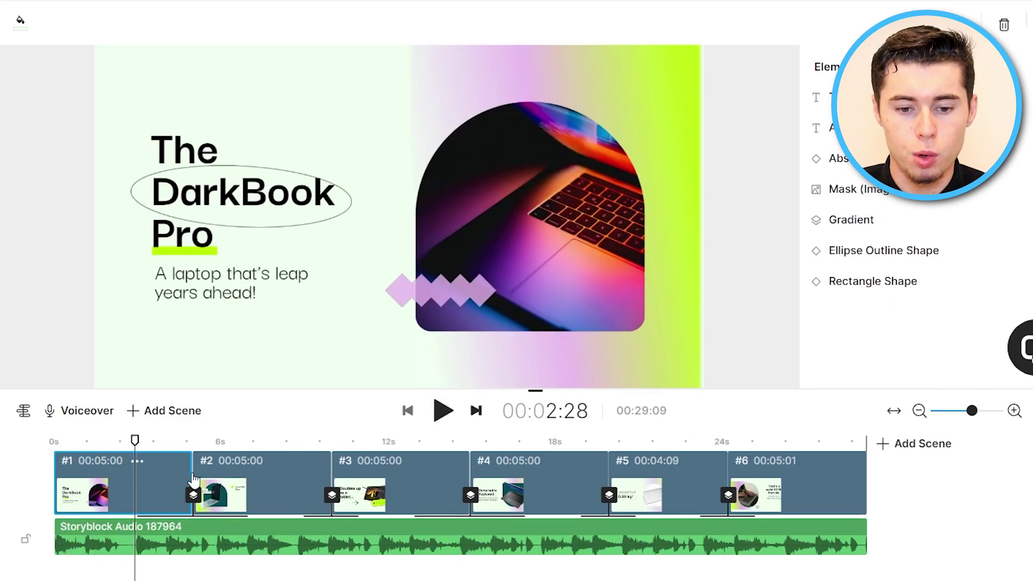
drag(191, 467, 52, 439)
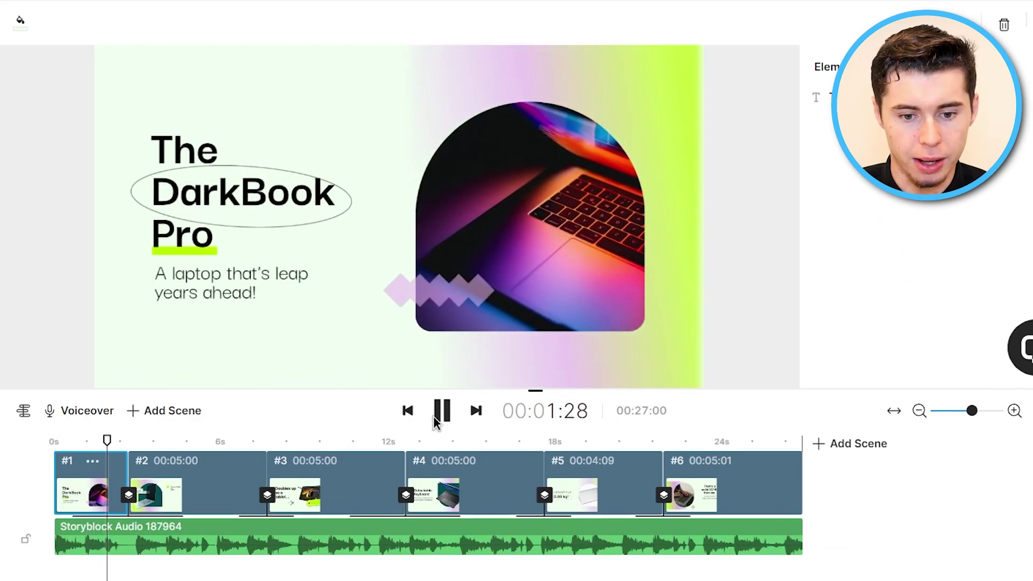
Play the laptop review from its shortened first scene through the specifications scene.
click(449, 413)
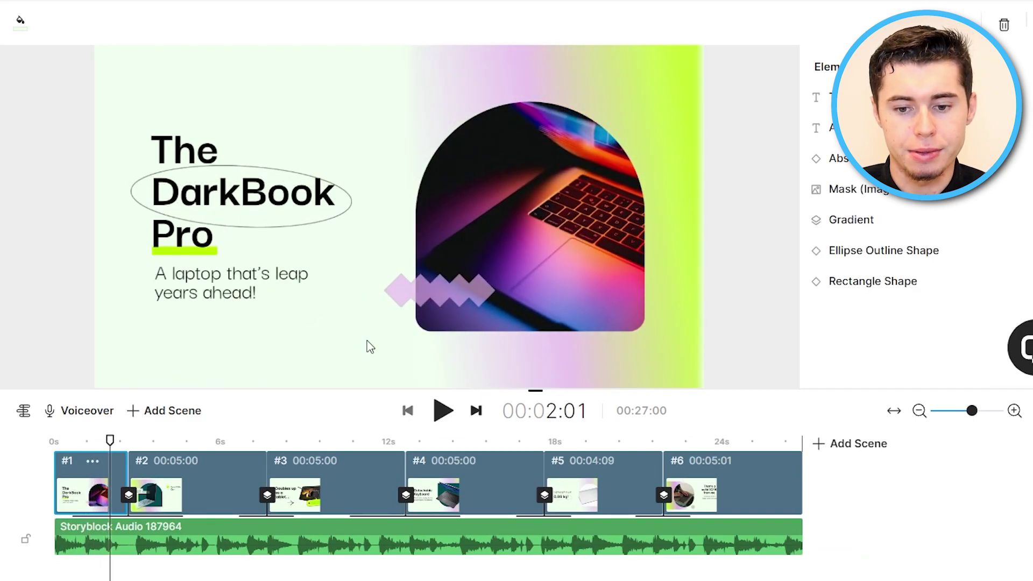
click(439, 410)
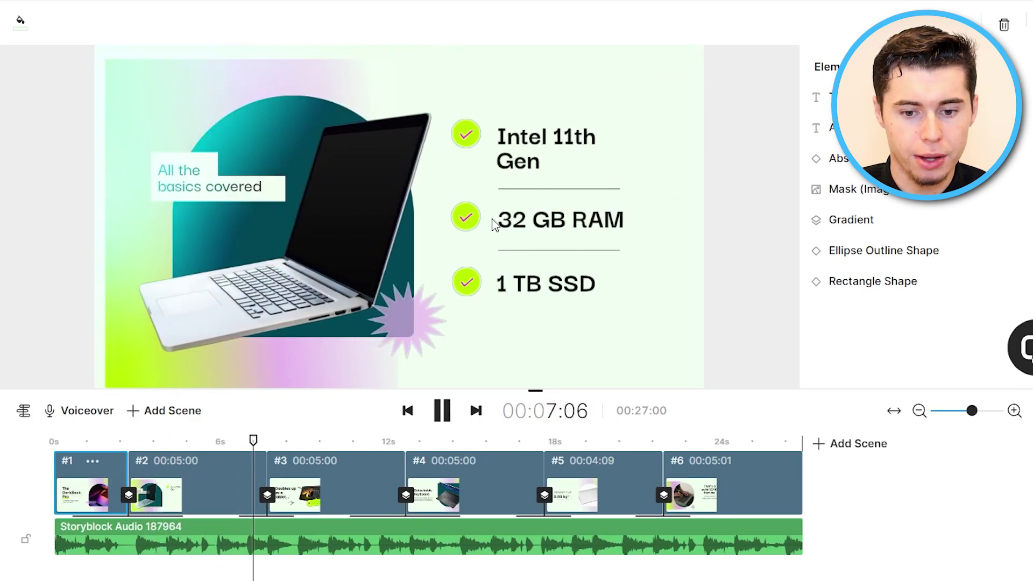
click(445, 413)
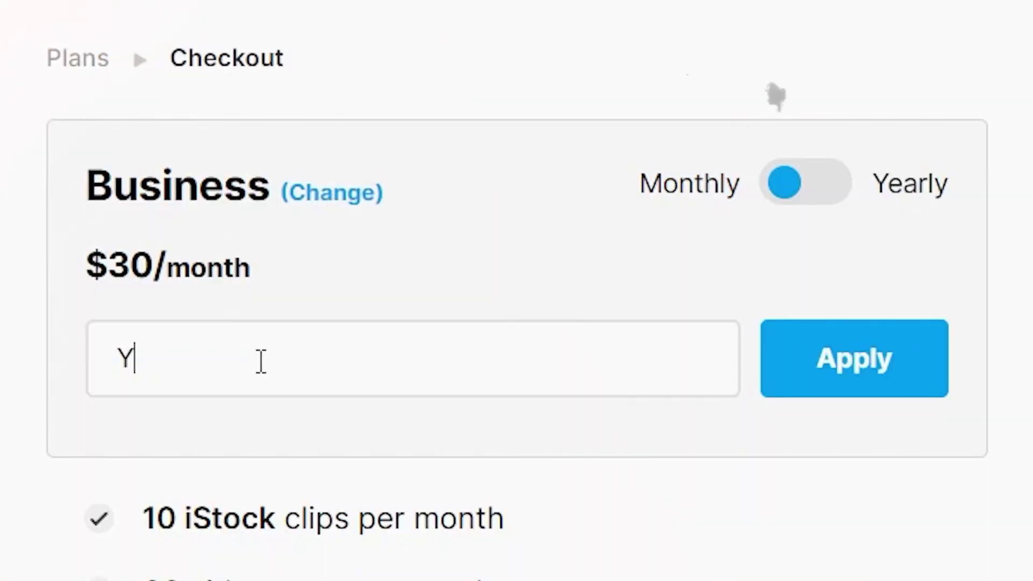
Apply the coupon YVH25 to the monthly Business plan at checkout and highlight the applied discount.
click(871, 377)
drag(799, 420, 530, 417)
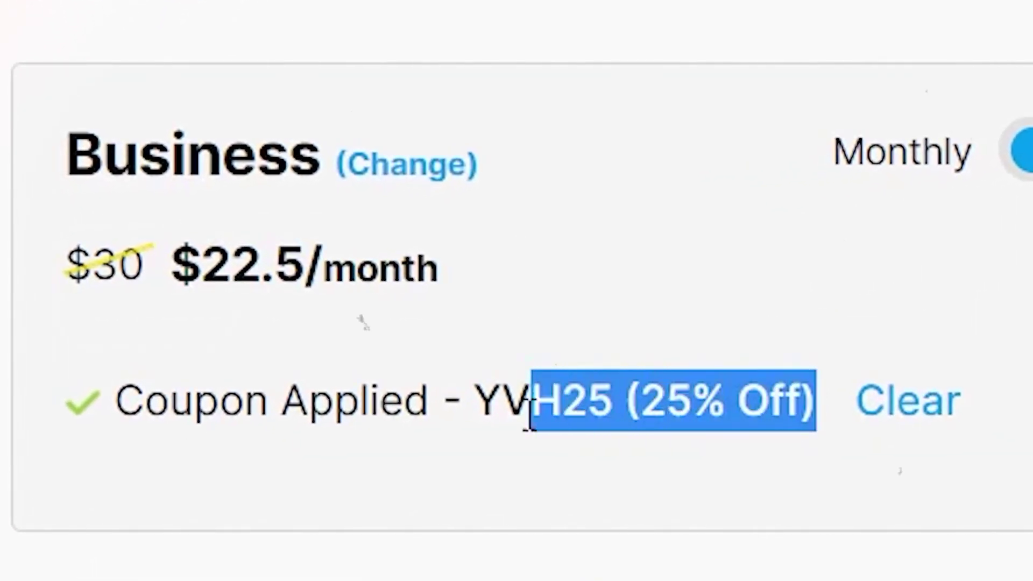